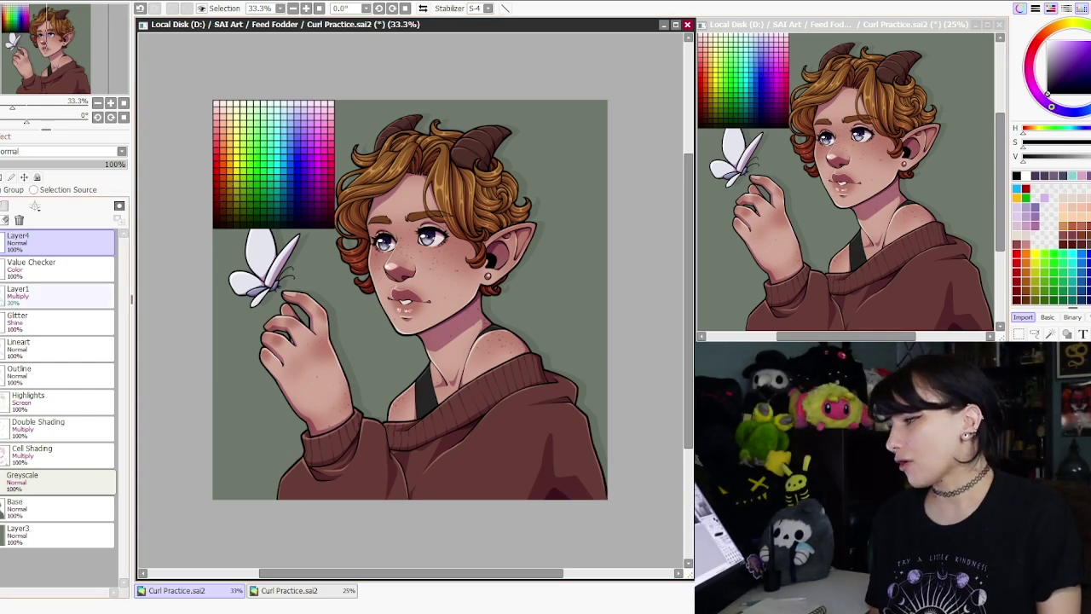
- Delete the colouring, shading and background layers, keeping the lineart and swatch chart layers, and show the swatch chart
{"action": "key", "text": "Delete"}
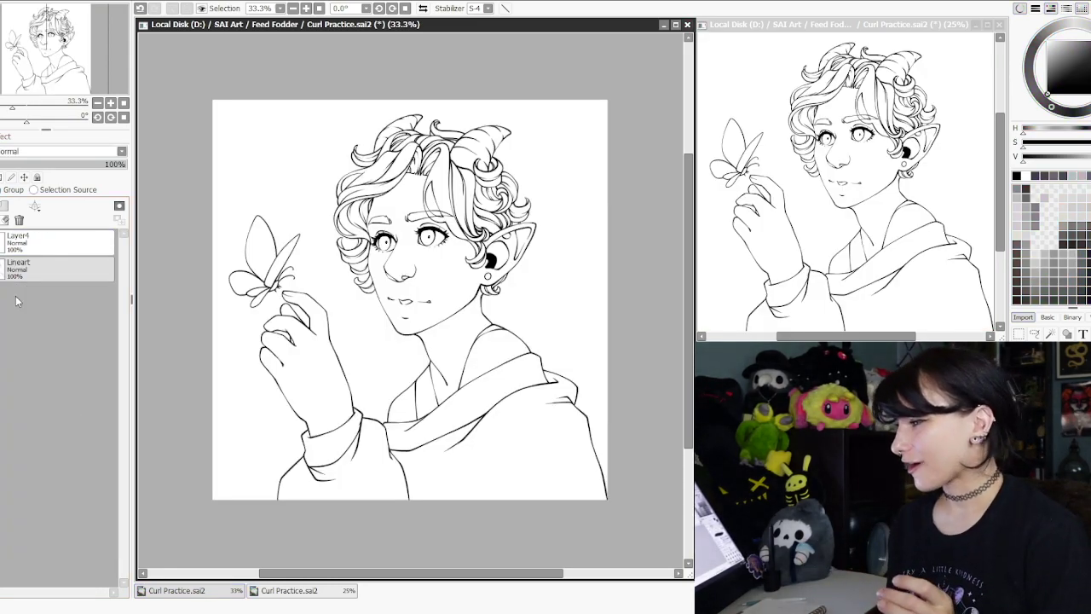
{"action": "left_click", "coordinate": [2, 244]}
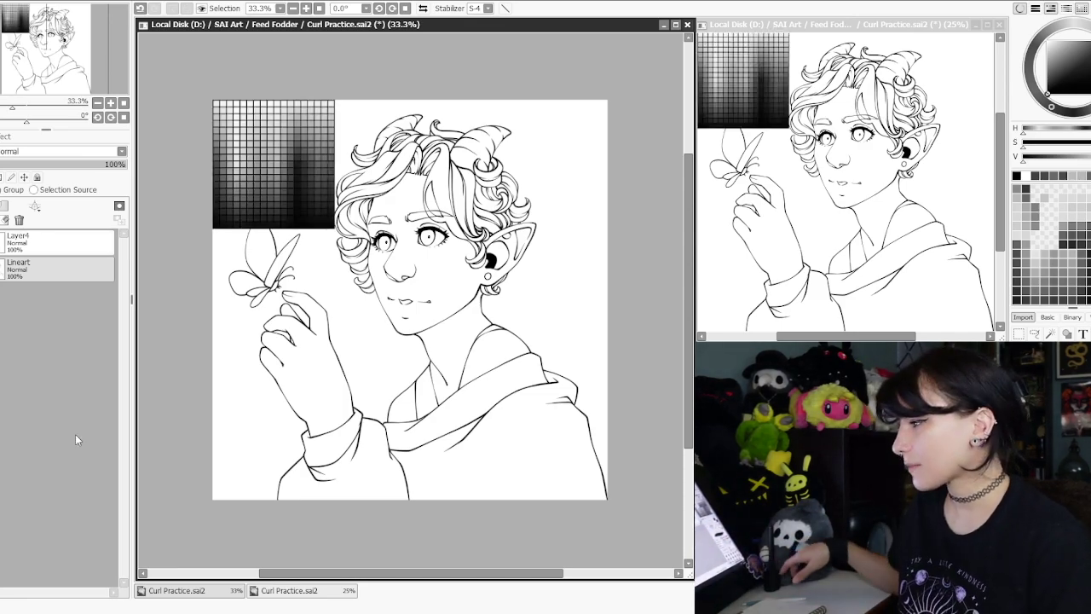
- Add a new layer beneath the Lineart layer and fill it with a mid-grey sampled from the swatch chart
{"action": "left_click", "coordinate": [2, 207]}
{"action": "left_click_drag", "start_coordinate": [23, 271], "coordinate": [23, 305]}
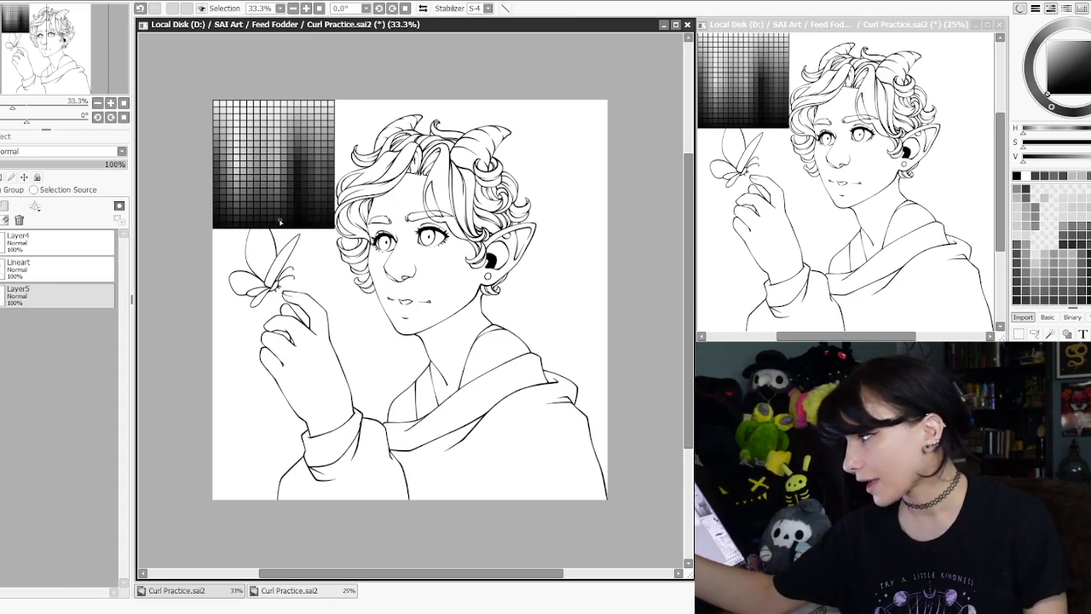
{"action": "left_click", "coordinate": [277, 168]}
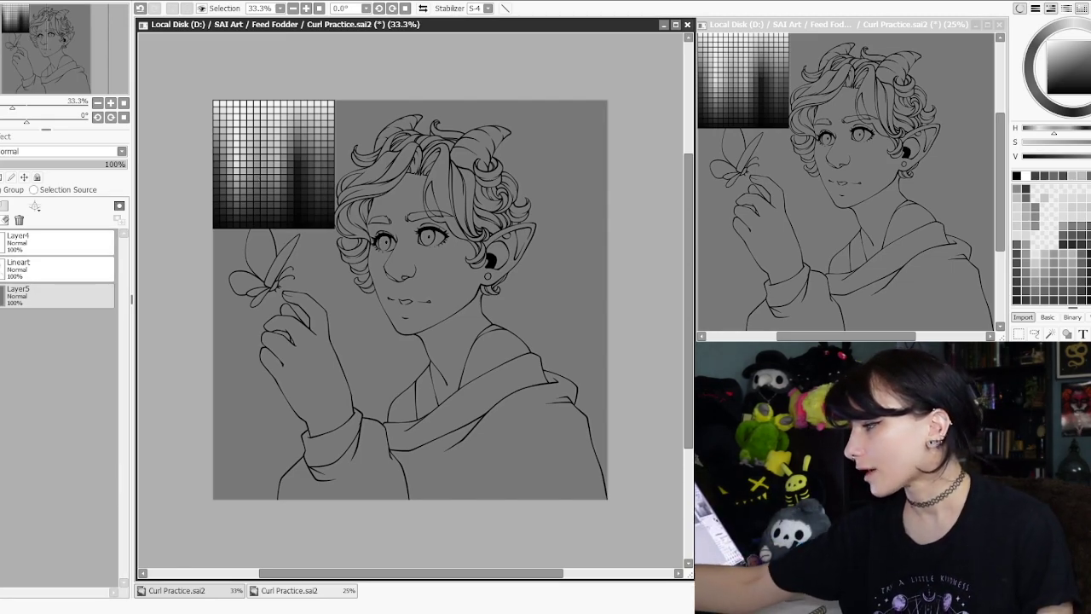
- Add a layer named Skin directly above the grey background layer
{"action": "left_click", "coordinate": [2, 206]}
{"action": "double_click", "coordinate": [49, 299]}
{"action": "type", "text": "Skin"}
{"action": "key", "text": "Return"}
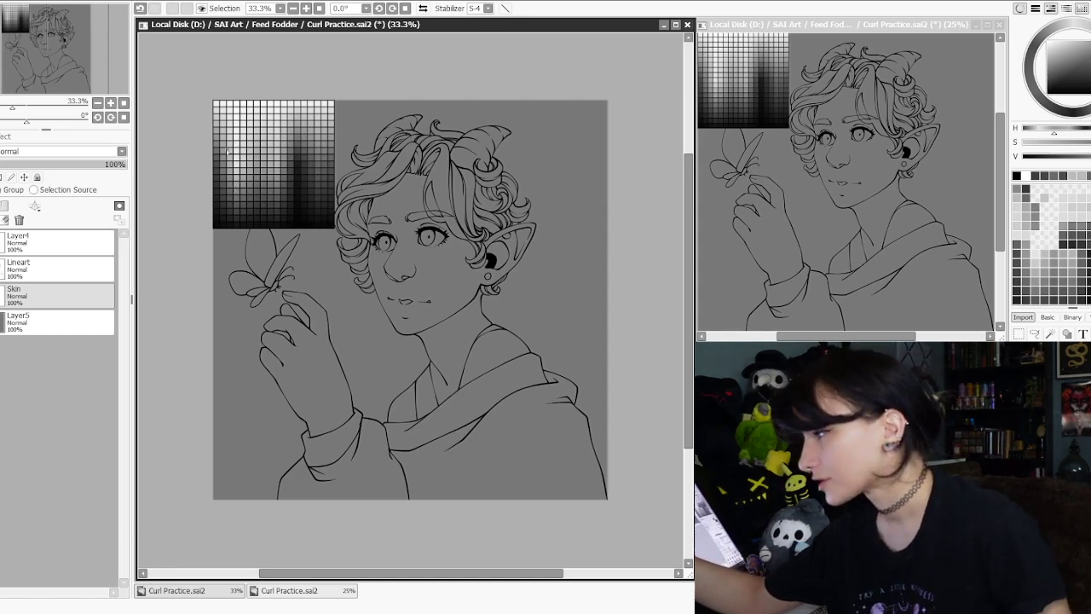
- Outline the character's face, neck and shoulder areas on the Skin layer in a light grey sampled from the swatch chart
{"action": "left_click", "coordinate": [234, 159], "text": "alt"}
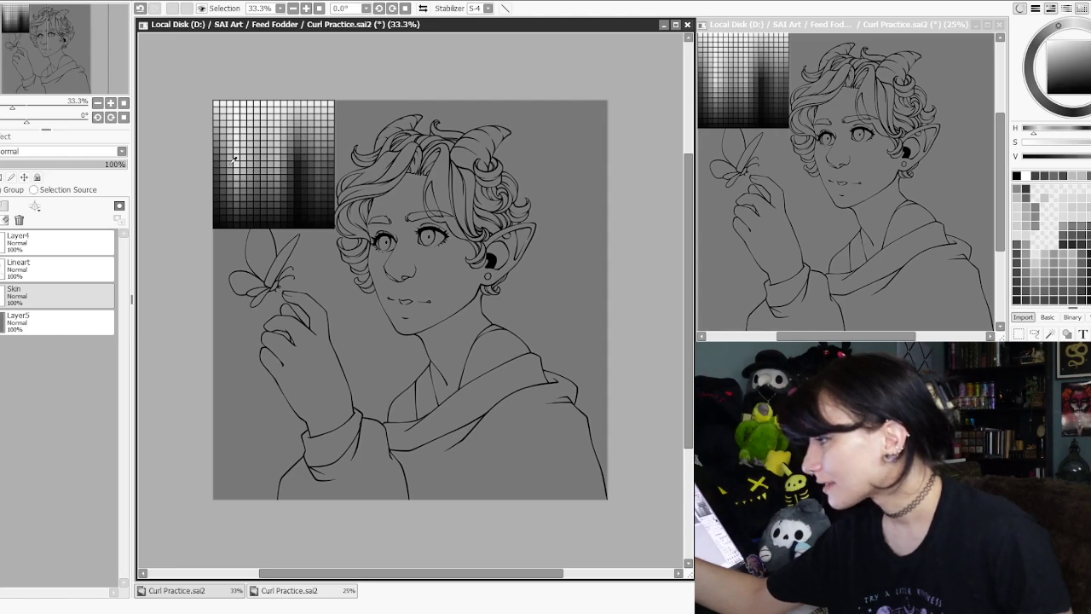
{"action": "mouse_move", "coordinate": [332, 131]}
{"action": "left_mouse_down"}
{"action": "mouse_move", "coordinate": [319, 221]}
{"action": "mouse_move", "coordinate": [334, 345]}
{"action": "left_mouse_up"}
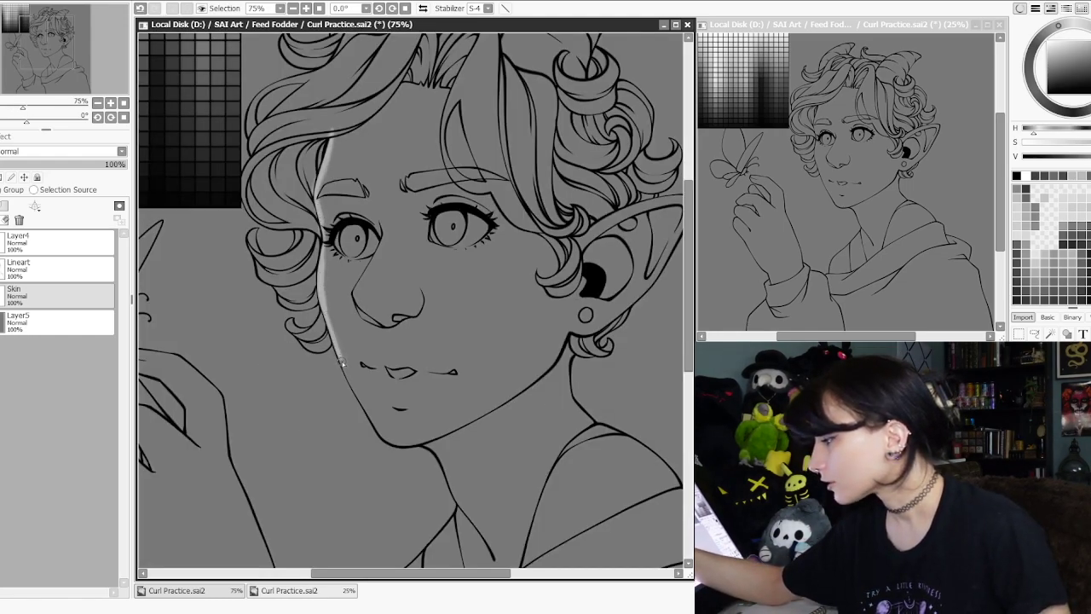
{"action": "left_click_drag", "start_coordinate": [370, 419], "coordinate": [375, 431]}
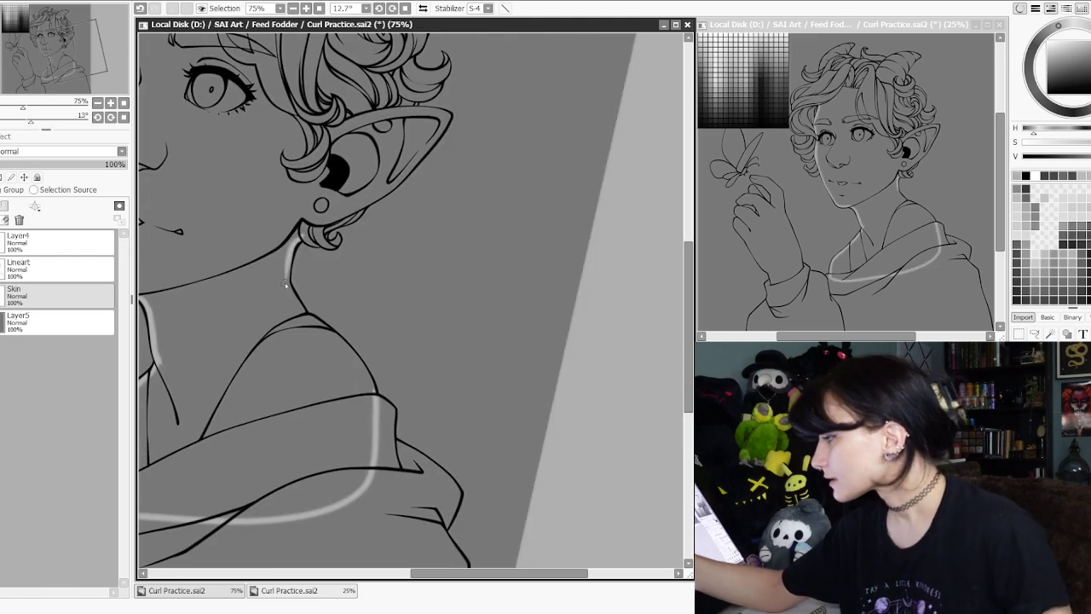
{"action": "mouse_move", "coordinate": [288, 261]}
{"action": "left_mouse_down"}
{"action": "mouse_move", "coordinate": [310, 327]}
{"action": "mouse_move", "coordinate": [295, 301]}
{"action": "mouse_move", "coordinate": [365, 369]}
{"action": "mouse_move", "coordinate": [351, 354]}
{"action": "mouse_move", "coordinate": [371, 392]}
{"action": "mouse_move", "coordinate": [364, 363]}
{"action": "left_mouse_up"}
{"action": "left_click_drag", "start_coordinate": [405, 234], "coordinate": [394, 353]}
{"action": "left_click_drag", "start_coordinate": [354, 479], "coordinate": [490, 377]}
{"action": "left_click_drag", "start_coordinate": [398, 371], "coordinate": [429, 301]}
{"action": "left_click_drag", "start_coordinate": [415, 338], "coordinate": [439, 250]}
{"action": "left_click_drag", "start_coordinate": [362, 253], "coordinate": [428, 201]}
{"action": "mouse_move", "coordinate": [386, 232]}
{"action": "left_mouse_down"}
{"action": "mouse_move", "coordinate": [440, 200]}
{"action": "mouse_move", "coordinate": [439, 263]}
{"action": "left_mouse_up"}
- Complete the light grey outlines around the remaining skin, including the raised hand, and fill the enclosed skin areas
{"action": "mouse_move", "coordinate": [438, 211]}
{"action": "left_mouse_down"}
{"action": "mouse_move", "coordinate": [438, 264]}
{"action": "mouse_move", "coordinate": [511, 233]}
{"action": "mouse_move", "coordinate": [313, 150]}
{"action": "mouse_move", "coordinate": [193, 245]}
{"action": "mouse_move", "coordinate": [203, 268]}
{"action": "left_mouse_up"}
{"action": "left_click", "coordinate": [230, 251]}
{"action": "left_click", "coordinate": [432, 269], "text": "ctrl+alt"}
{"action": "left_click", "coordinate": [432, 270], "text": "ctrl+alt"}
{"action": "mouse_move", "coordinate": [407, 352]}
{"action": "left_mouse_down"}
{"action": "mouse_move", "coordinate": [432, 182]}
{"action": "mouse_move", "coordinate": [488, 207]}
{"action": "left_mouse_up"}
{"action": "left_click", "coordinate": [432, 181], "text": "ctrl"}
{"action": "left_click", "coordinate": [432, 182], "text": "ctrl"}
{"action": "mouse_move", "coordinate": [252, 240]}
{"action": "left_mouse_down"}
{"action": "mouse_move", "coordinate": [304, 251]}
{"action": "mouse_move", "coordinate": [305, 284]}
{"action": "mouse_move", "coordinate": [255, 253]}
{"action": "mouse_move", "coordinate": [242, 266]}
{"action": "mouse_move", "coordinate": [255, 289]}
{"action": "mouse_move", "coordinate": [243, 271]}
{"action": "mouse_move", "coordinate": [236, 301]}
{"action": "mouse_move", "coordinate": [273, 368]}
{"action": "left_mouse_up"}
{"action": "mouse_move", "coordinate": [244, 328]}
{"action": "left_mouse_down"}
{"action": "mouse_move", "coordinate": [274, 375]}
{"action": "mouse_move", "coordinate": [285, 303]}
{"action": "mouse_move", "coordinate": [266, 343]}
{"action": "mouse_move", "coordinate": [322, 411]}
{"action": "mouse_move", "coordinate": [421, 369]}
{"action": "mouse_move", "coordinate": [361, 135]}
{"action": "left_mouse_up"}
{"action": "left_click_drag", "start_coordinate": [383, 401], "coordinate": [472, 279]}
{"action": "mouse_move", "coordinate": [410, 357]}
{"action": "left_mouse_down"}
{"action": "mouse_move", "coordinate": [362, 211]}
{"action": "mouse_move", "coordinate": [327, 225]}
{"action": "mouse_move", "coordinate": [323, 263]}
{"action": "mouse_move", "coordinate": [326, 252]}
{"action": "mouse_move", "coordinate": [344, 298]}
{"action": "left_mouse_up"}
{"action": "left_click", "coordinate": [426, 179]}
{"action": "left_click_drag", "start_coordinate": [477, 256], "coordinate": [419, 375]}
{"action": "left_click_drag", "start_coordinate": [352, 282], "coordinate": [345, 290]}
{"action": "scroll", "coordinate": [419, 270], "scroll_direction": "down", "scroll_amount": 3}
{"action": "left_click_drag", "start_coordinate": [560, 255], "coordinate": [497, 282]}
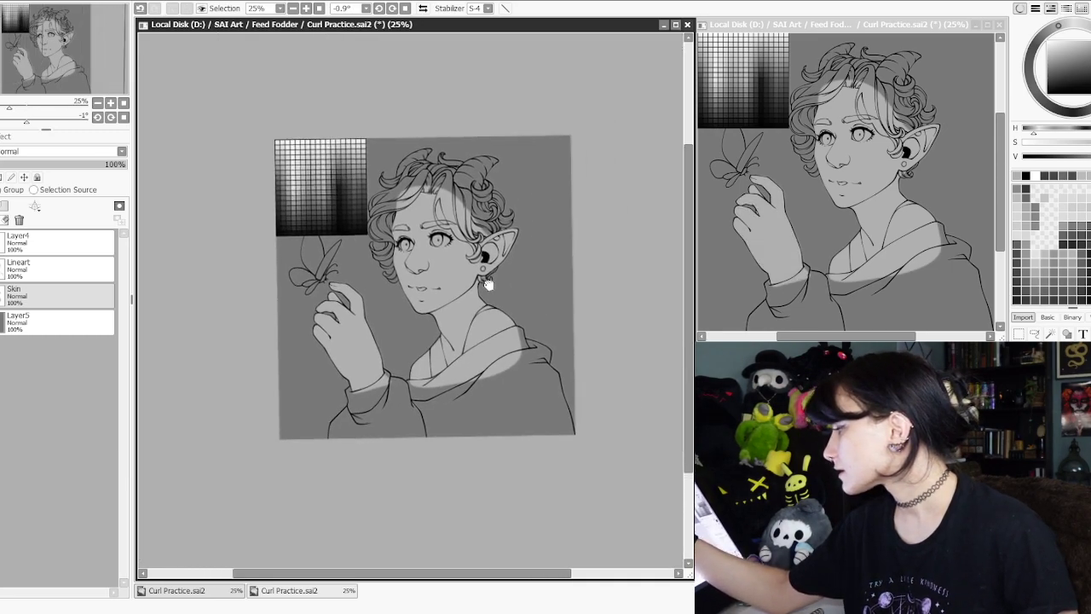
- Add a layer named Blush above the Skin layer and hide the Skin layer
{"action": "scroll", "coordinate": [496, 281], "scroll_direction": "up", "scroll_amount": 1}
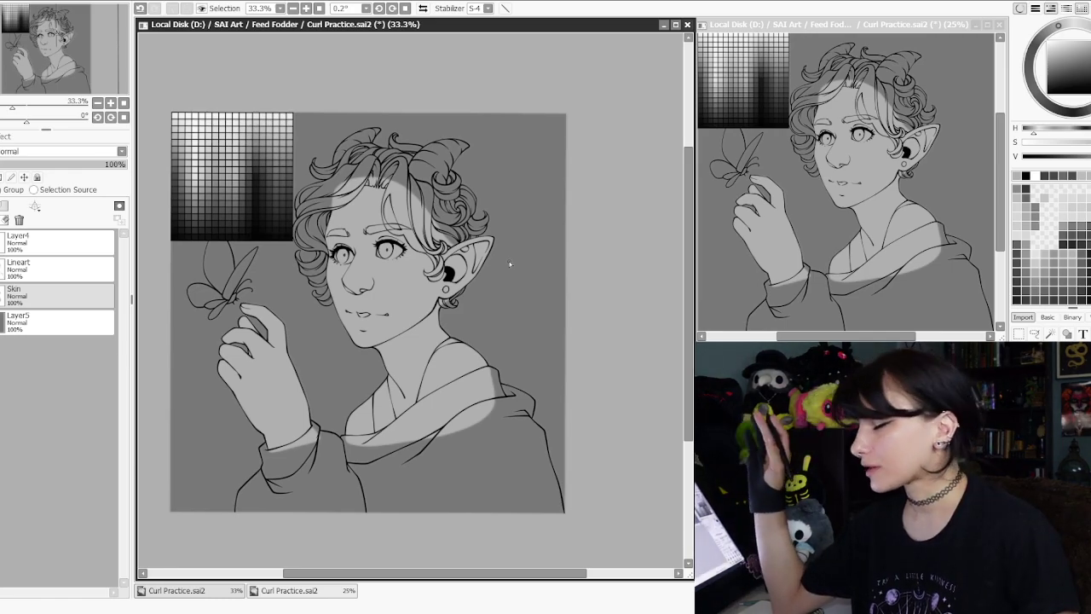
{"action": "scroll", "coordinate": [372, 240], "scroll_direction": "up", "scroll_amount": 1}
{"action": "left_click_drag", "start_coordinate": [372, 240], "coordinate": [422, 260]}
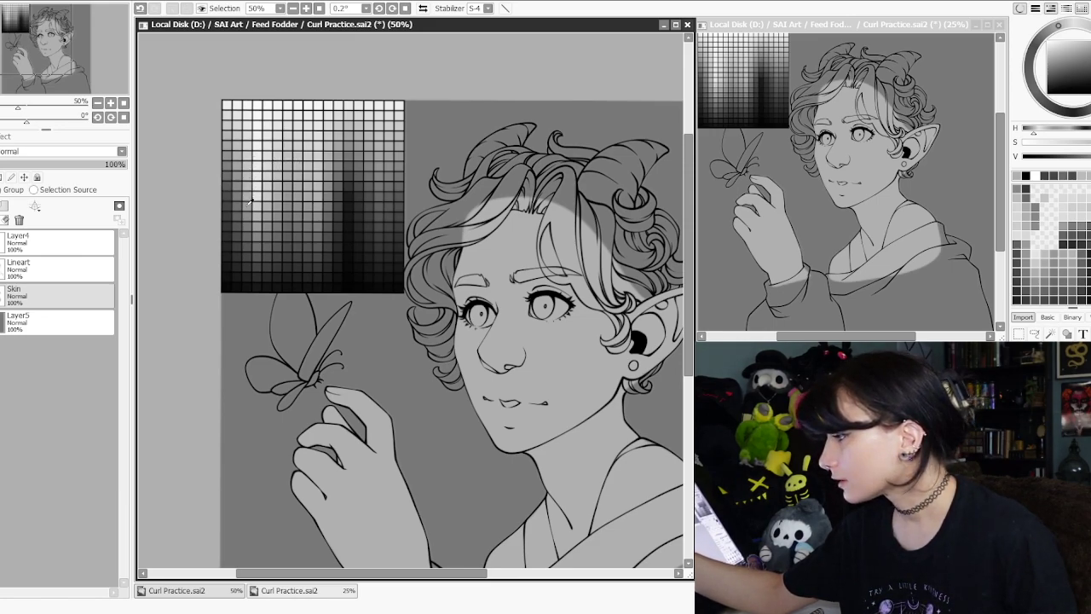
{"action": "key", "text": "ctrl+shift+n"}
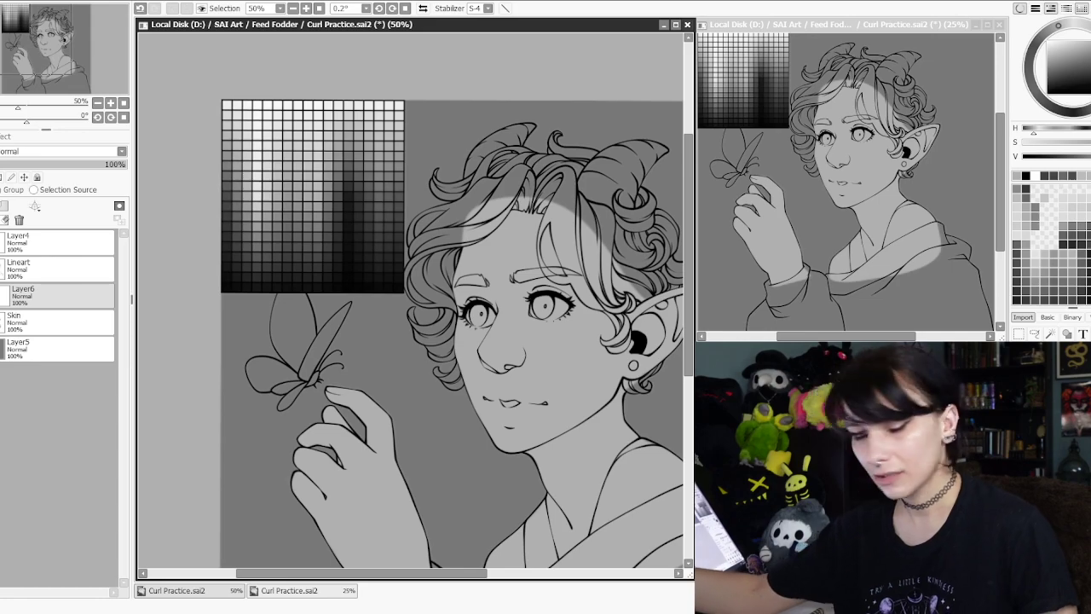
{"action": "left_click_drag", "start_coordinate": [189, 411], "coordinate": [106, 315]}
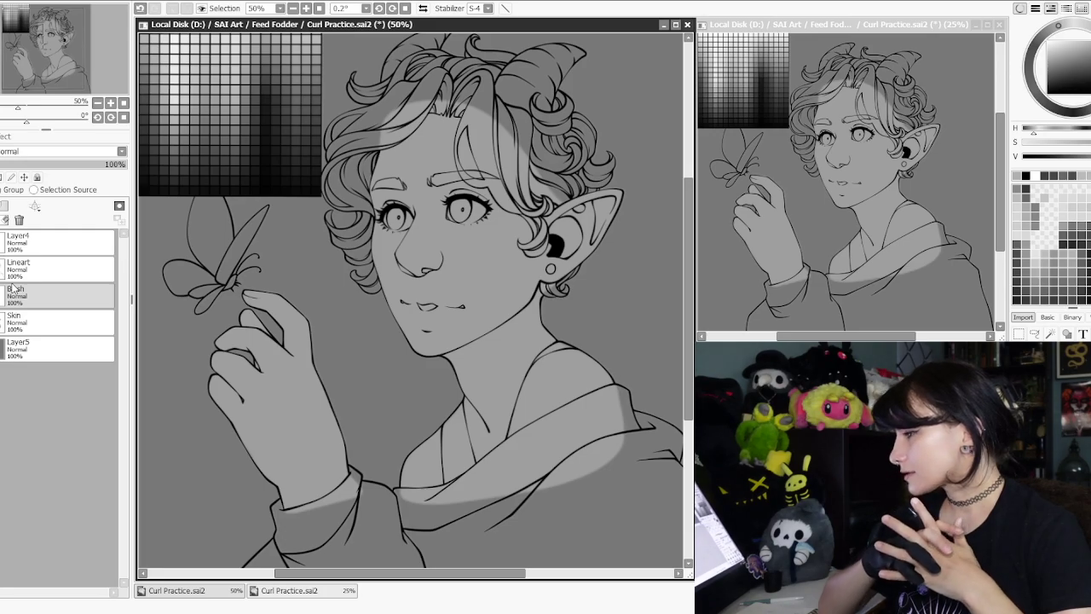
{"action": "left_click", "coordinate": [2, 321]}
- Paint soft light grey blush over the nose, cheeks, mouth area and pointed ear on the Blush layer
{"action": "left_click_drag", "start_coordinate": [548, 201], "coordinate": [469, 213]}
{"action": "mouse_move", "coordinate": [420, 241]}
{"action": "left_mouse_down"}
{"action": "mouse_move", "coordinate": [466, 262]}
{"action": "mouse_move", "coordinate": [455, 354]}
{"action": "left_mouse_up"}
{"action": "scroll", "coordinate": [469, 262], "scroll_direction": "up", "scroll_amount": 1}
{"action": "left_click_drag", "start_coordinate": [400, 290], "coordinate": [421, 330]}
{"action": "mouse_move", "coordinate": [399, 258]}
{"action": "left_mouse_down"}
{"action": "mouse_move", "coordinate": [398, 307]}
{"action": "mouse_move", "coordinate": [385, 277]}
{"action": "mouse_move", "coordinate": [410, 319]}
{"action": "left_mouse_up"}
{"action": "left_click_drag", "start_coordinate": [416, 276], "coordinate": [391, 281]}
{"action": "mouse_move", "coordinate": [391, 281]}
{"action": "left_mouse_down"}
{"action": "mouse_move", "coordinate": [379, 240]}
{"action": "mouse_move", "coordinate": [433, 255]}
{"action": "mouse_move", "coordinate": [390, 287]}
{"action": "mouse_move", "coordinate": [414, 308]}
{"action": "mouse_move", "coordinate": [370, 289]}
{"action": "mouse_move", "coordinate": [393, 308]}
{"action": "mouse_move", "coordinate": [369, 267]}
{"action": "left_mouse_up"}
{"action": "mouse_move", "coordinate": [482, 294]}
{"action": "left_mouse_down"}
{"action": "mouse_move", "coordinate": [482, 312]}
{"action": "mouse_move", "coordinate": [447, 362]}
{"action": "left_mouse_up"}
{"action": "mouse_move", "coordinate": [398, 288]}
{"action": "left_mouse_down"}
{"action": "mouse_move", "coordinate": [404, 316]}
{"action": "mouse_move", "coordinate": [393, 336]}
{"action": "left_mouse_up"}
{"action": "left_click_drag", "start_coordinate": [437, 282], "coordinate": [441, 309]}
{"action": "left_click_drag", "start_coordinate": [441, 310], "coordinate": [435, 242]}
{"action": "mouse_move", "coordinate": [371, 271]}
{"action": "left_mouse_down"}
{"action": "mouse_move", "coordinate": [386, 234]}
{"action": "mouse_move", "coordinate": [381, 284]}
{"action": "left_mouse_up"}
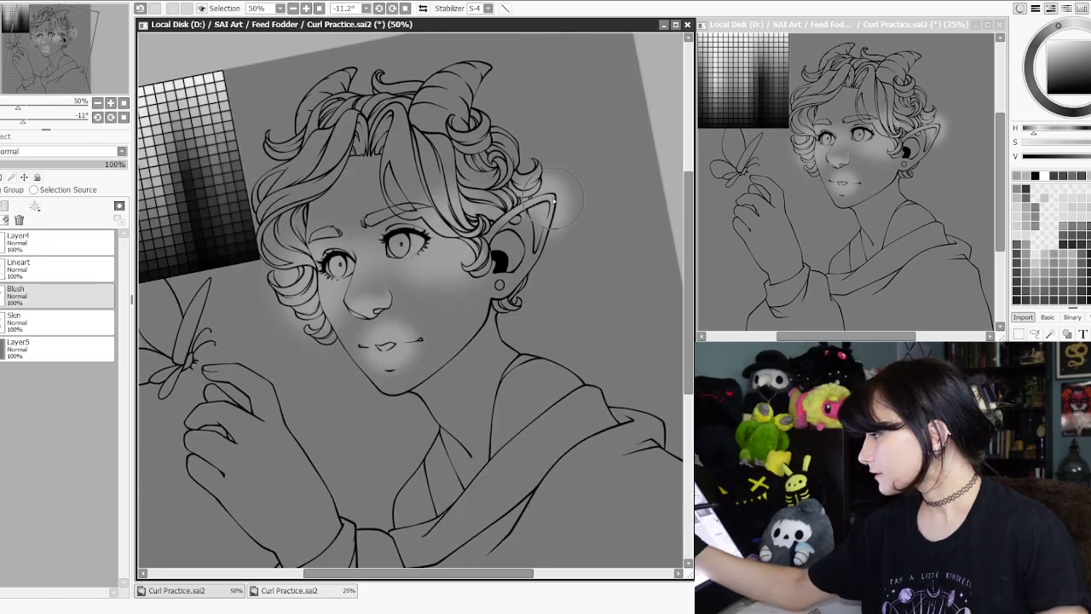
{"action": "left_click_drag", "start_coordinate": [548, 215], "coordinate": [531, 280]}
{"action": "mouse_move", "coordinate": [578, 191]}
{"action": "left_mouse_down"}
{"action": "mouse_move", "coordinate": [553, 199]}
{"action": "mouse_move", "coordinate": [579, 235]}
{"action": "left_mouse_up"}
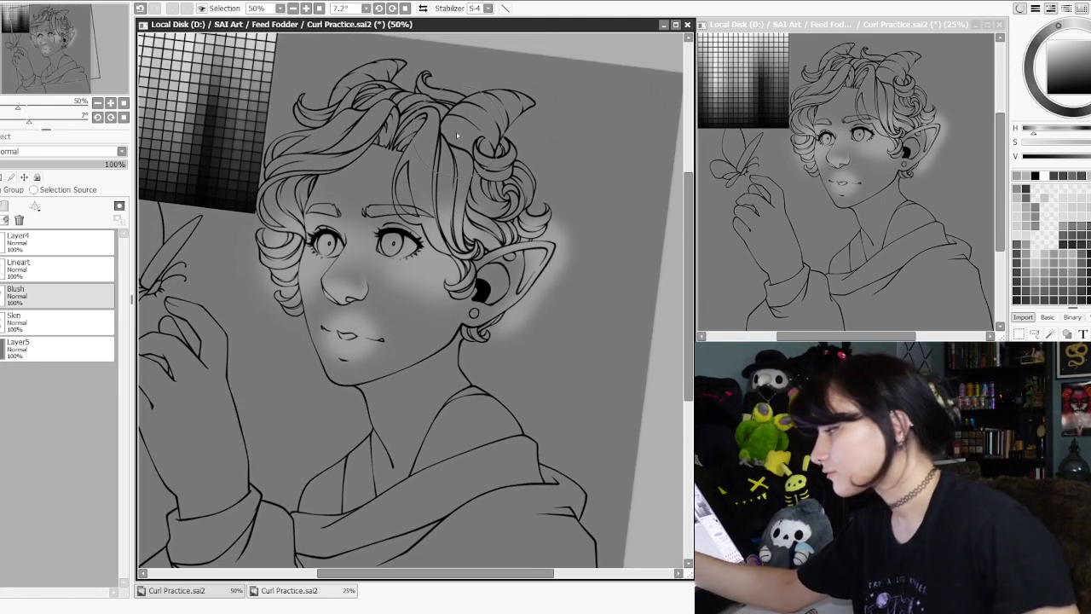
- Paint soft blush on the neck, shoulders, chest and the fingers and wrist of the raised hand
{"action": "scroll", "coordinate": [288, 186], "scroll_direction": "down", "scroll_amount": 5}
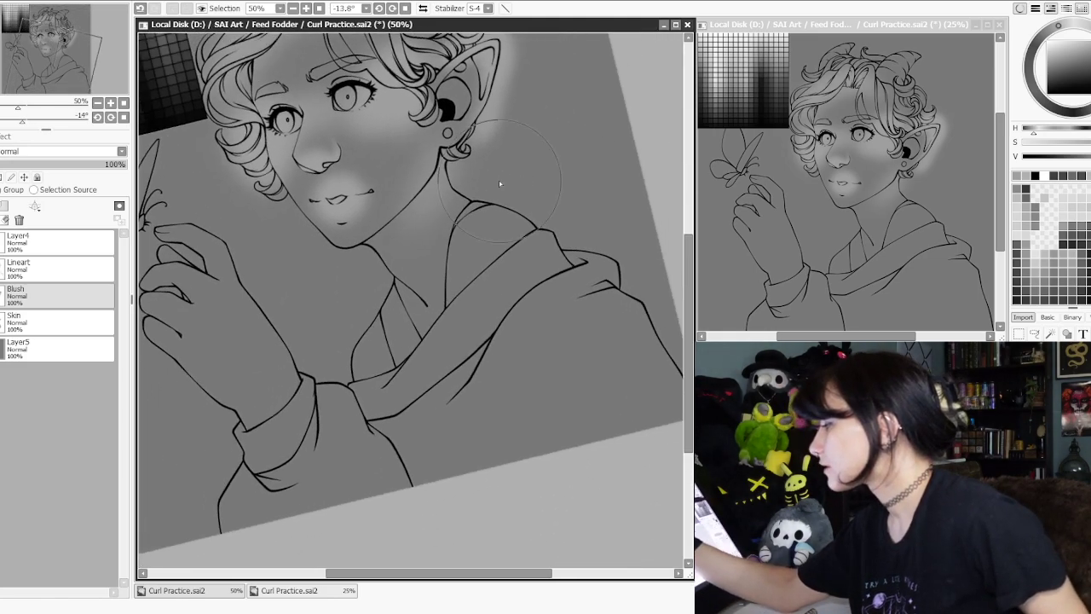
{"action": "left_click_drag", "start_coordinate": [447, 153], "coordinate": [388, 213]}
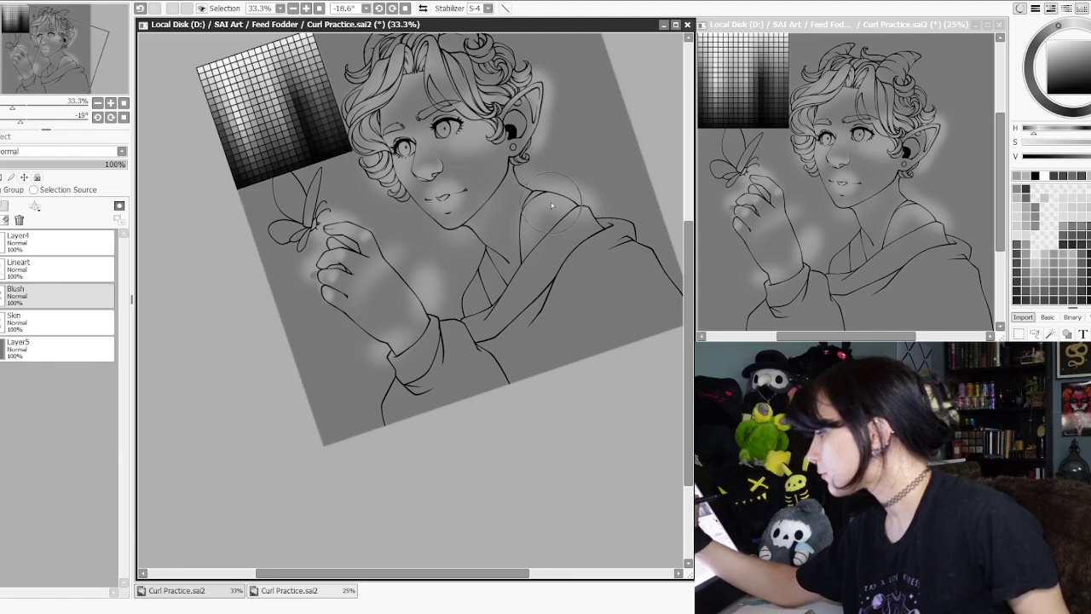
{"action": "mouse_move", "coordinate": [471, 265]}
{"action": "left_mouse_down"}
{"action": "mouse_move", "coordinate": [457, 320]}
{"action": "mouse_move", "coordinate": [481, 256]}
{"action": "mouse_move", "coordinate": [458, 289]}
{"action": "left_mouse_up"}
{"action": "left_click_drag", "start_coordinate": [520, 252], "coordinate": [530, 310]}
{"action": "mouse_move", "coordinate": [428, 289]}
{"action": "left_mouse_down"}
{"action": "mouse_move", "coordinate": [433, 317]}
{"action": "mouse_move", "coordinate": [446, 295]}
{"action": "mouse_move", "coordinate": [448, 312]}
{"action": "left_mouse_up"}
{"action": "mouse_move", "coordinate": [554, 243]}
{"action": "left_mouse_down"}
{"action": "mouse_move", "coordinate": [513, 277]}
{"action": "mouse_move", "coordinate": [503, 222]}
{"action": "left_mouse_up"}
{"action": "scroll", "coordinate": [507, 222], "scroll_direction": "up", "scroll_amount": 1}
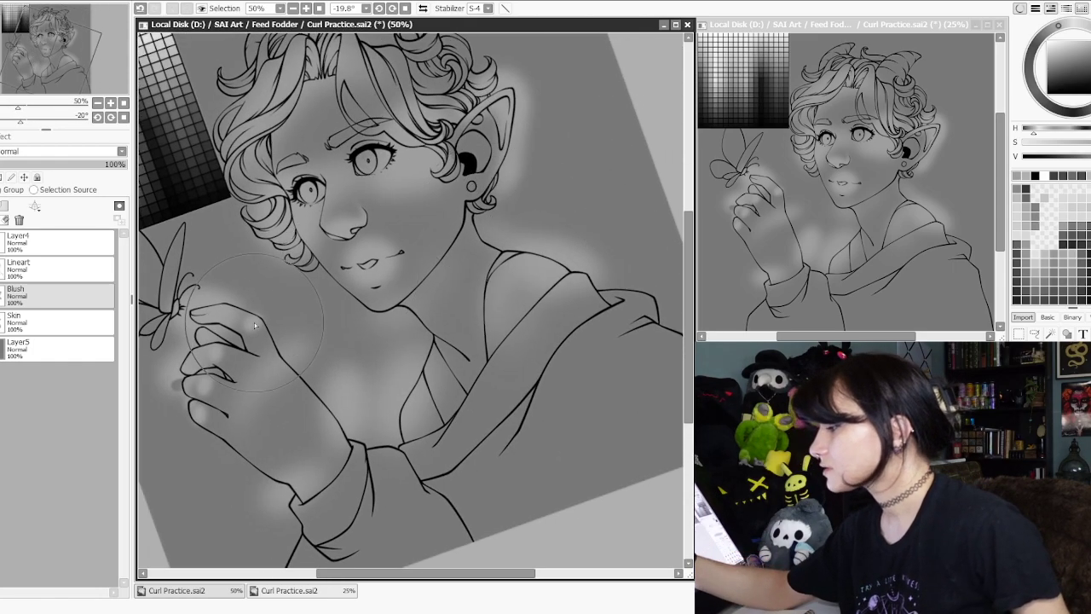
{"action": "left_click_drag", "start_coordinate": [513, 162], "coordinate": [535, 242]}
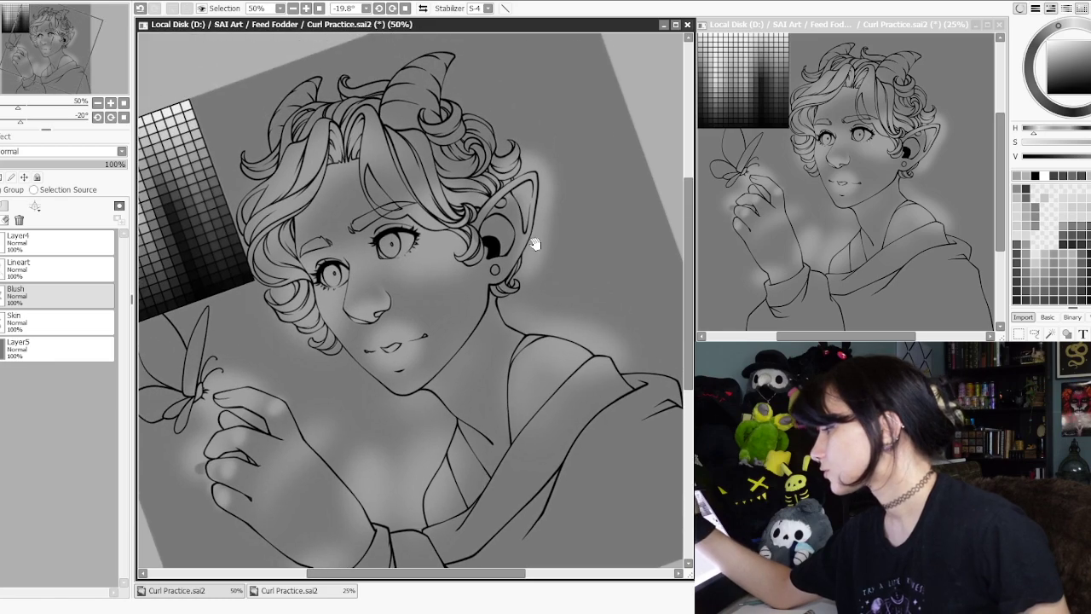
{"action": "left_click_drag", "start_coordinate": [558, 166], "coordinate": [569, 178]}
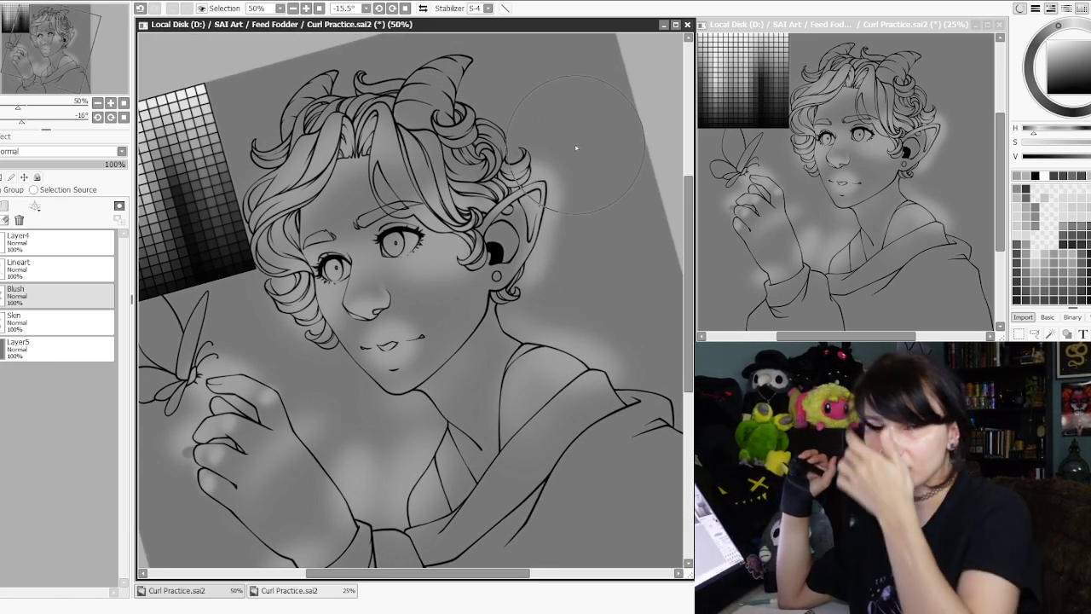
- Clip the Blush layer to the Skin layer and show the Skin layer again
{"action": "left_click_drag", "start_coordinate": [434, 322], "coordinate": [500, 266]}
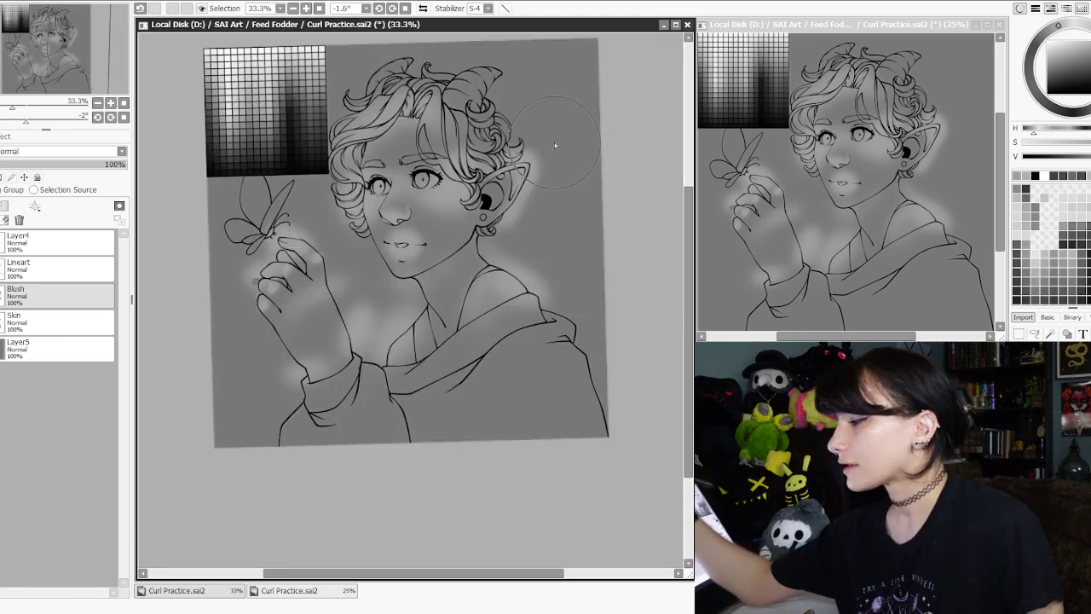
{"action": "left_click", "coordinate": [3, 190]}
{"action": "left_click", "coordinate": [3, 322]}
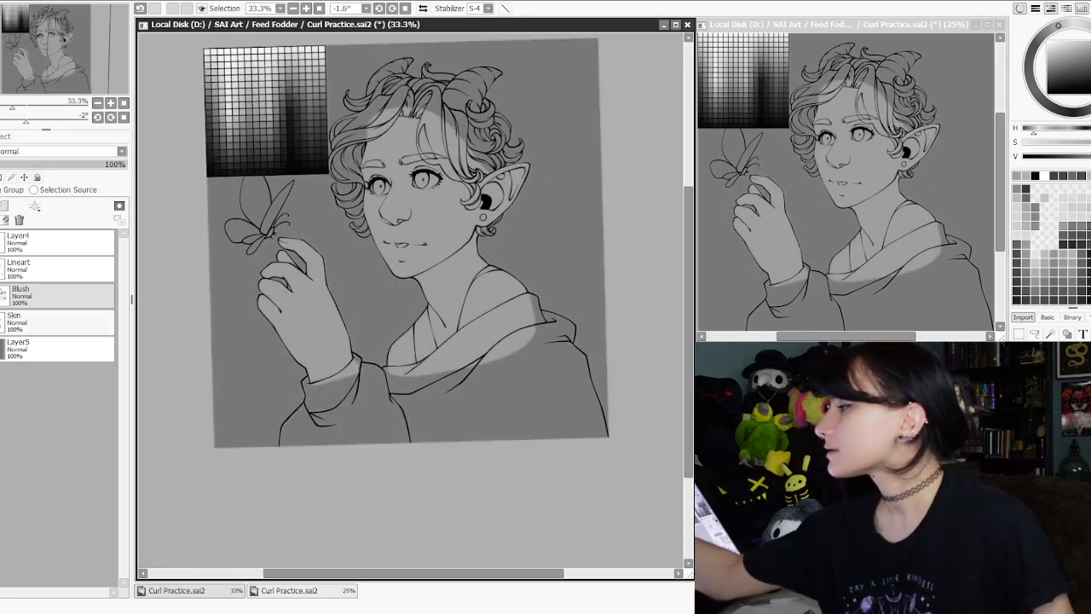
- Darken the blush to a grey deeper than the skin base
{"action": "key", "text": "space"}
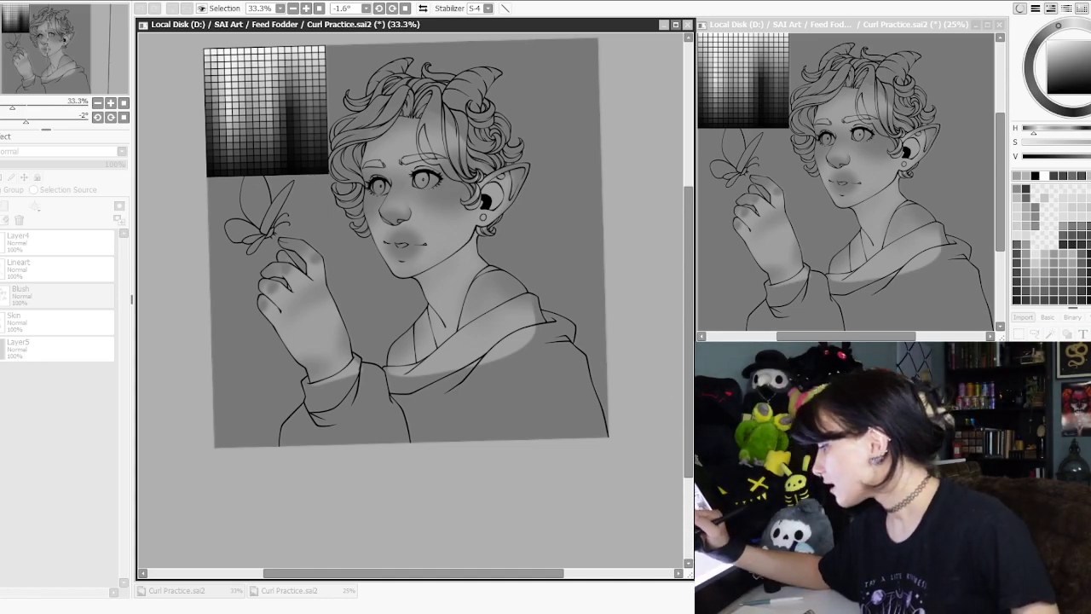
{"action": "left_click", "coordinate": [647, 418]}
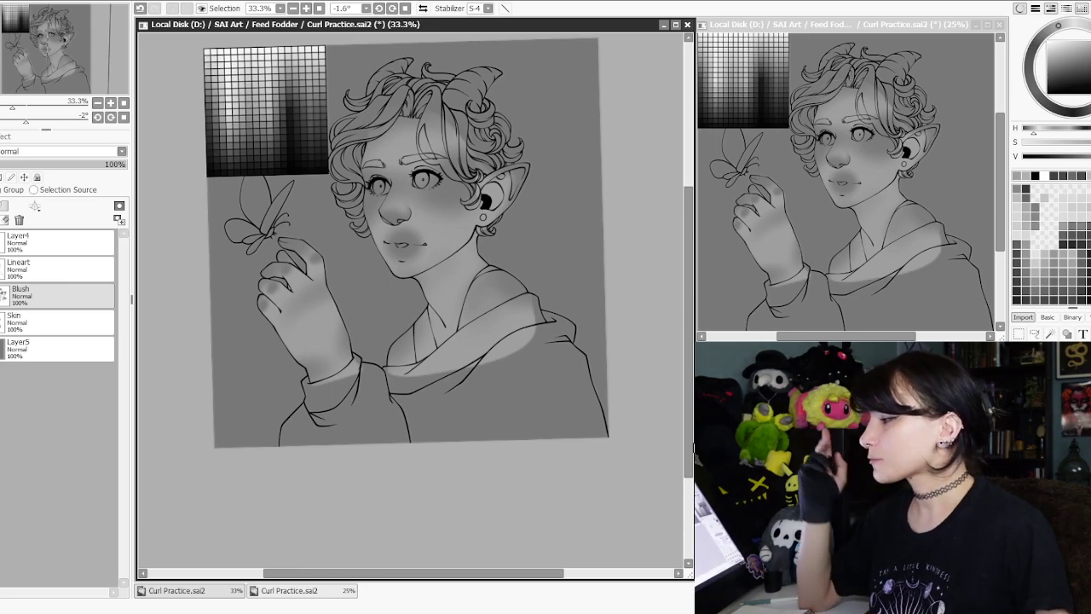
- Add a new layer named Face above the Blush layer
{"action": "scroll", "coordinate": [311, 226], "scroll_direction": "up", "scroll_amount": 3}
{"action": "left_click_drag", "start_coordinate": [295, 295], "coordinate": [464, 354]}
{"action": "left_click_drag", "start_coordinate": [464, 354], "coordinate": [504, 444]}
{"action": "scroll", "coordinate": [259, 308], "scroll_direction": "down", "scroll_amount": 3}
{"action": "left_click", "coordinate": [1, 205]}
{"action": "double_click", "coordinate": [21, 302]}
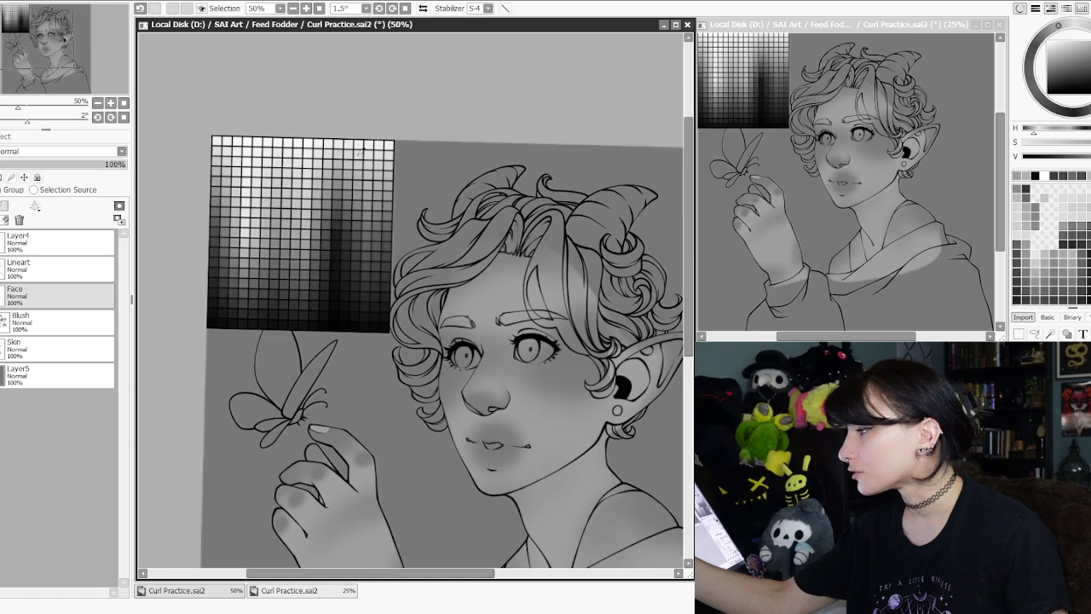
- Fill both eyes on the Face layer with a very light grey sampled from the swatch chart
{"action": "left_click", "coordinate": [359, 152], "text": "alt"}
{"action": "left_click", "coordinate": [383, 143], "text": "alt"}
{"action": "mouse_move", "coordinate": [542, 241]}
{"action": "left_mouse_down"}
{"action": "mouse_move", "coordinate": [520, 202]}
{"action": "mouse_move", "coordinate": [504, 120]}
{"action": "mouse_move", "coordinate": [399, 98]}
{"action": "left_mouse_up"}
{"action": "scroll", "coordinate": [460, 194], "scroll_direction": "up", "scroll_amount": 2}
{"action": "mouse_move", "coordinate": [461, 196]}
{"action": "left_mouse_down"}
{"action": "mouse_move", "coordinate": [395, 212]}
{"action": "mouse_move", "coordinate": [397, 231]}
{"action": "mouse_move", "coordinate": [391, 209]}
{"action": "mouse_move", "coordinate": [445, 219]}
{"action": "mouse_move", "coordinate": [447, 178]}
{"action": "left_mouse_up"}
{"action": "left_click_drag", "start_coordinate": [448, 178], "coordinate": [431, 177]}
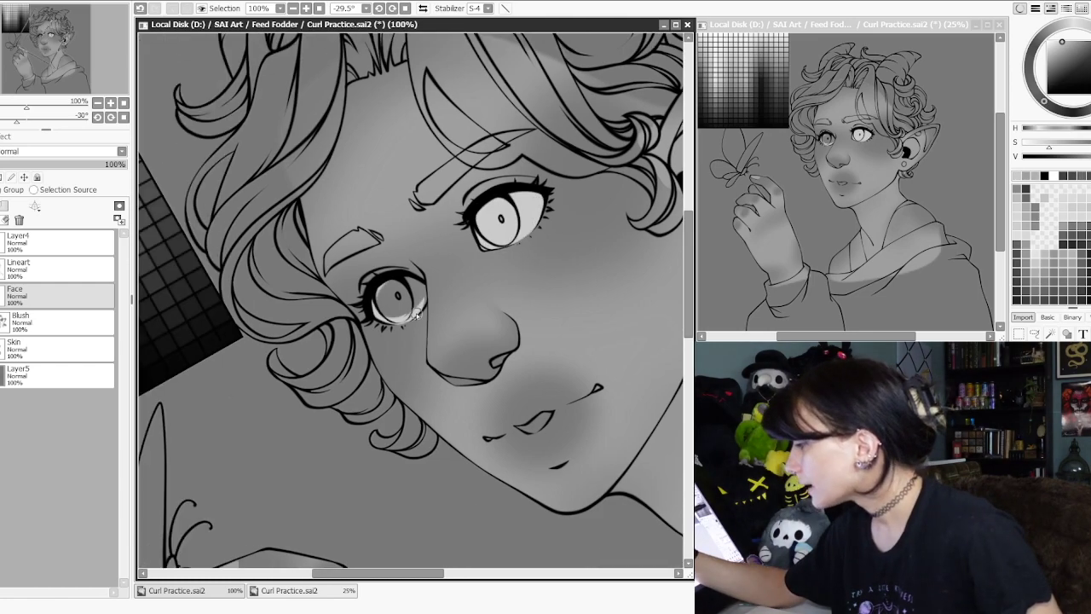
{"action": "mouse_move", "coordinate": [415, 315]}
{"action": "left_mouse_down"}
{"action": "mouse_move", "coordinate": [426, 289]}
{"action": "mouse_move", "coordinate": [423, 305]}
{"action": "mouse_move", "coordinate": [411, 279]}
{"action": "mouse_move", "coordinate": [388, 278]}
{"action": "mouse_move", "coordinate": [386, 301]}
{"action": "mouse_move", "coordinate": [423, 298]}
{"action": "left_mouse_up"}
{"action": "mouse_move", "coordinate": [535, 277]}
{"action": "left_mouse_down"}
{"action": "mouse_move", "coordinate": [520, 370]}
{"action": "mouse_move", "coordinate": [431, 431]}
{"action": "left_mouse_up"}
{"action": "left_click_drag", "start_coordinate": [391, 285], "coordinate": [389, 276]}
- Paint the teeth between the lips in the same very light grey and erase the overspill
{"action": "mouse_move", "coordinate": [409, 426]}
{"action": "left_mouse_down"}
{"action": "mouse_move", "coordinate": [407, 317]}
{"action": "mouse_move", "coordinate": [348, 345]}
{"action": "left_mouse_up"}
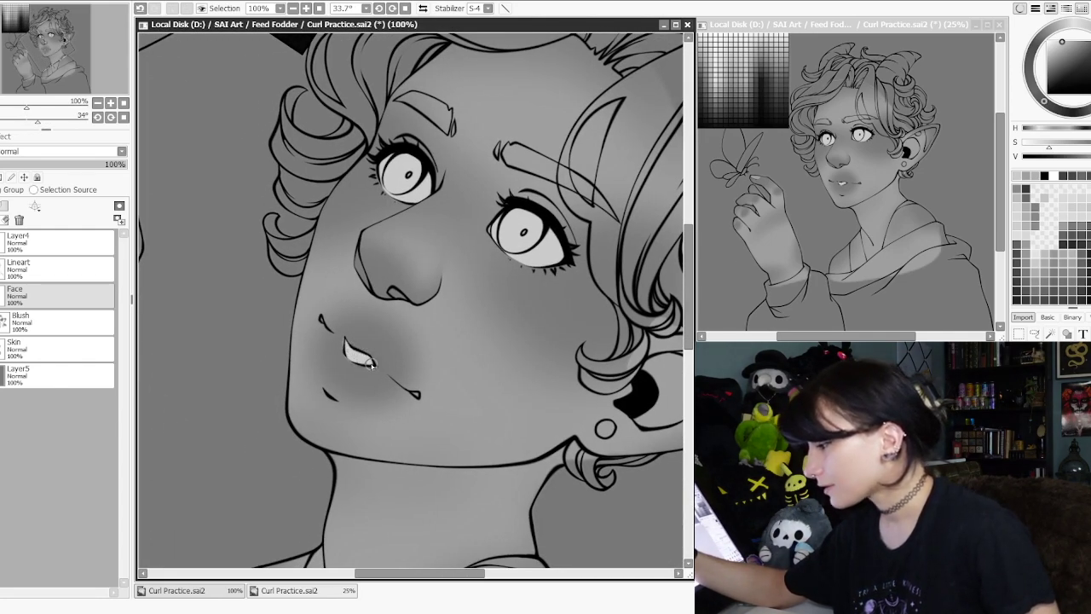
{"action": "key", "text": "e"}
{"action": "left_click_drag", "start_coordinate": [354, 347], "coordinate": [340, 344]}
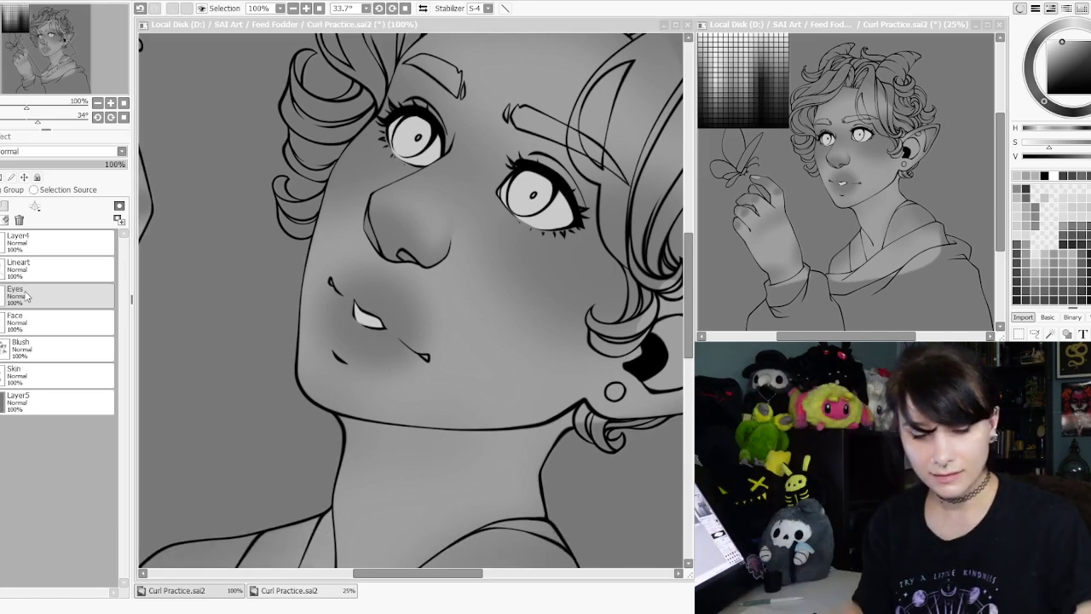
- Name the new layer above the Face layer Hair
{"action": "type", "text": "Hair"}
{"action": "key", "text": "Return"}
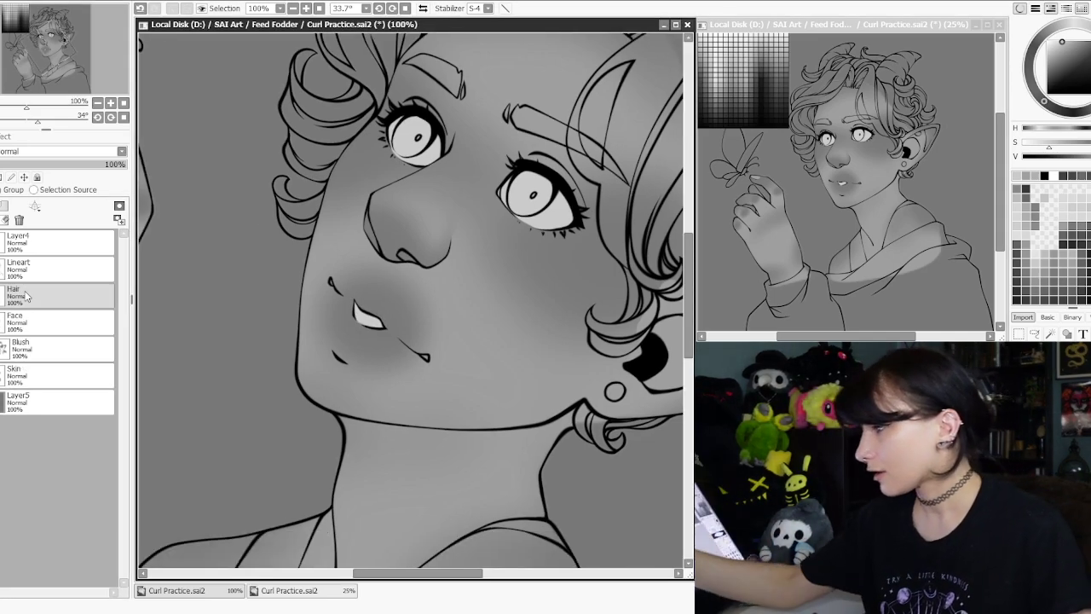
- Outline the curls at the viewer's left of the head on the Hair layer in a dark grey sampled from the swatch chart
{"action": "scroll", "coordinate": [426, 358], "scroll_direction": "down", "scroll_amount": 2}
{"action": "left_click_drag", "start_coordinate": [415, 358], "coordinate": [481, 291]}
{"action": "left_click_drag", "start_coordinate": [567, 265], "coordinate": [568, 271]}
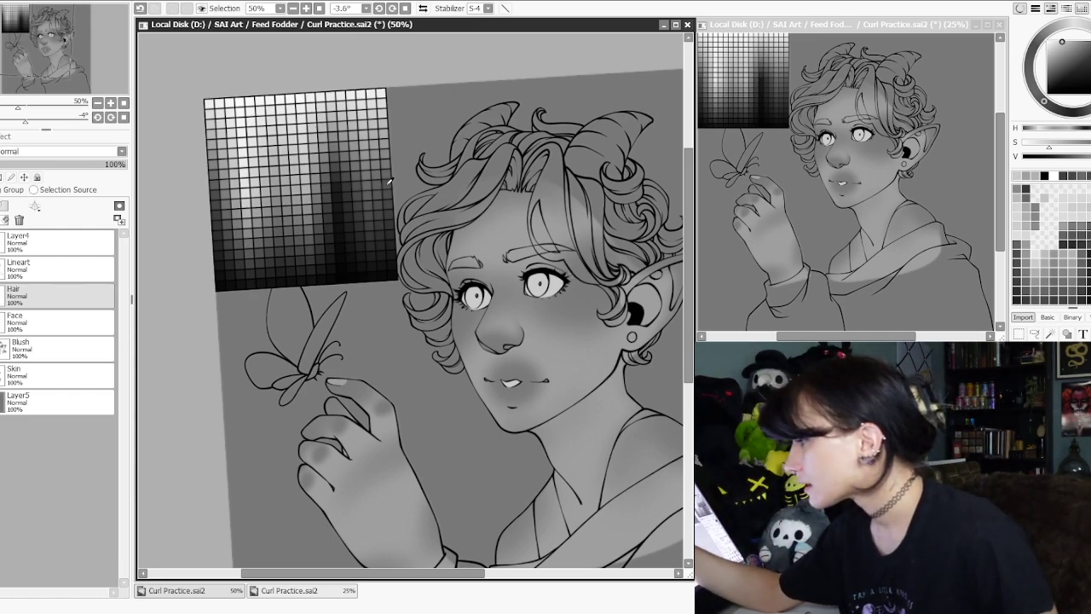
{"action": "left_click_drag", "start_coordinate": [388, 194], "coordinate": [332, 195]}
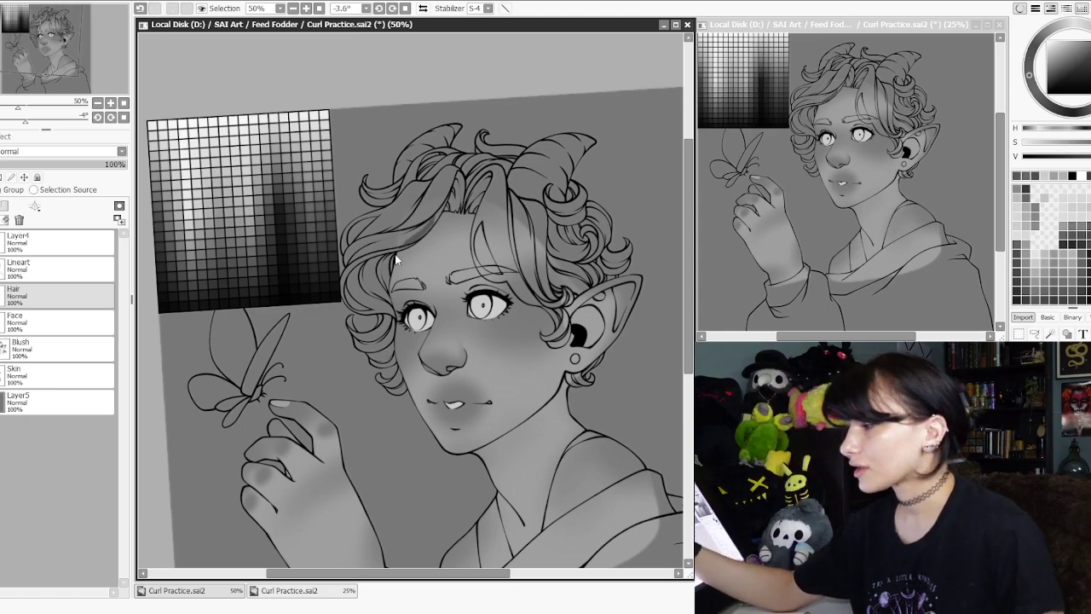
{"action": "scroll", "coordinate": [410, 242], "scroll_direction": "up", "scroll_amount": 2}
{"action": "left_click_drag", "start_coordinate": [362, 301], "coordinate": [358, 321]}
{"action": "left_click_drag", "start_coordinate": [359, 321], "coordinate": [363, 360]}
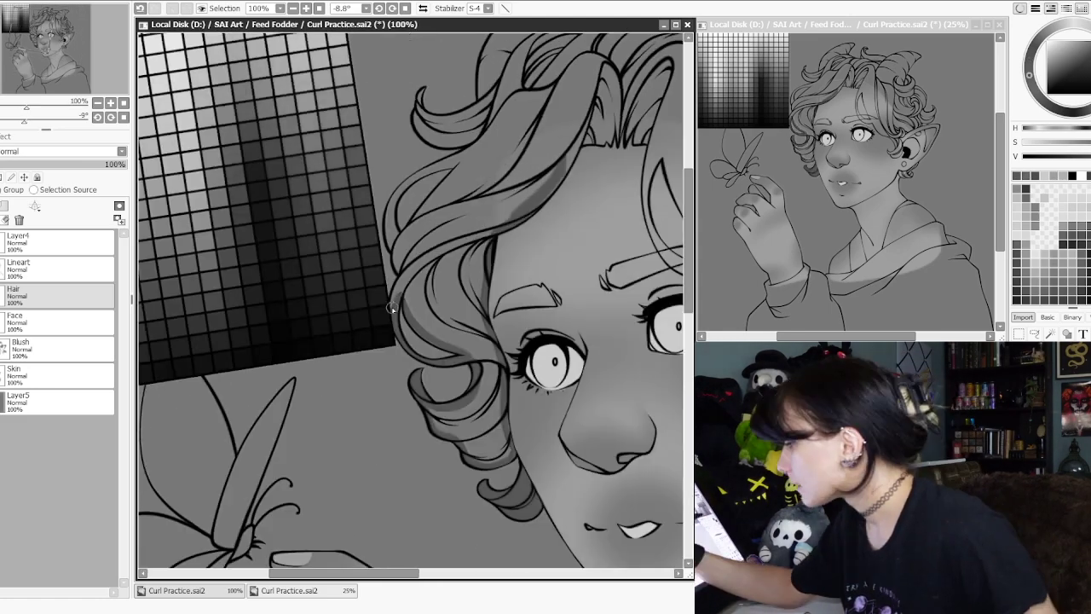
{"action": "mouse_move", "coordinate": [403, 279]}
{"action": "left_mouse_down"}
{"action": "mouse_move", "coordinate": [394, 308]}
{"action": "mouse_move", "coordinate": [411, 323]}
{"action": "mouse_move", "coordinate": [405, 296]}
{"action": "left_mouse_up"}
{"action": "left_click_drag", "start_coordinate": [401, 280], "coordinate": [406, 310]}
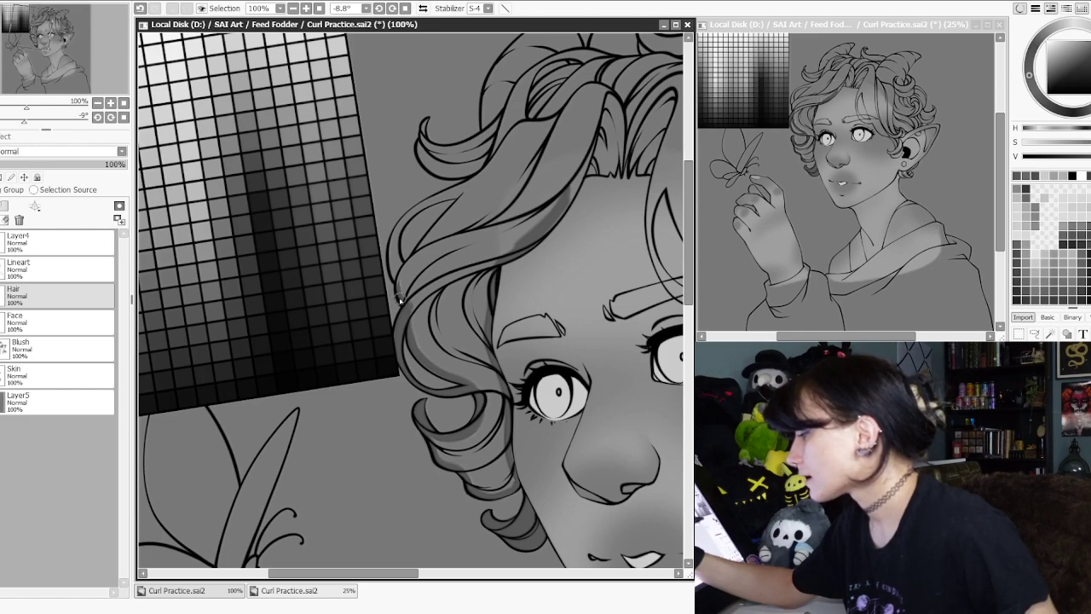
{"action": "left_click_drag", "start_coordinate": [428, 256], "coordinate": [403, 330]}
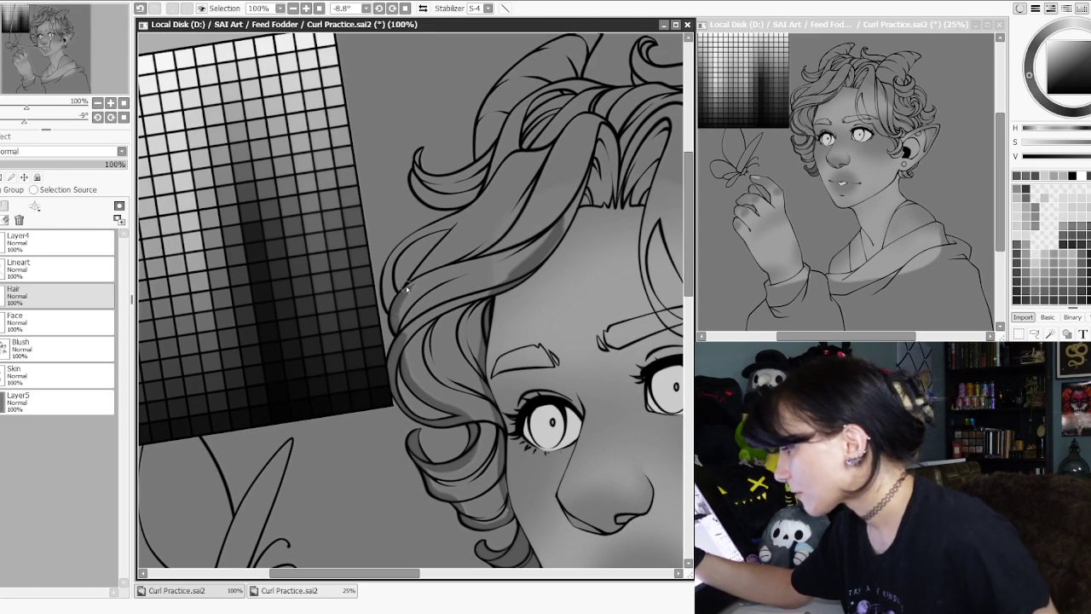
{"action": "mouse_move", "coordinate": [421, 269]}
{"action": "left_mouse_down"}
{"action": "mouse_move", "coordinate": [470, 207]}
{"action": "mouse_move", "coordinate": [390, 268]}
{"action": "mouse_move", "coordinate": [414, 238]}
{"action": "mouse_move", "coordinate": [399, 251]}
{"action": "mouse_move", "coordinate": [391, 277]}
{"action": "mouse_move", "coordinate": [394, 254]}
{"action": "mouse_move", "coordinate": [388, 307]}
{"action": "left_mouse_up"}
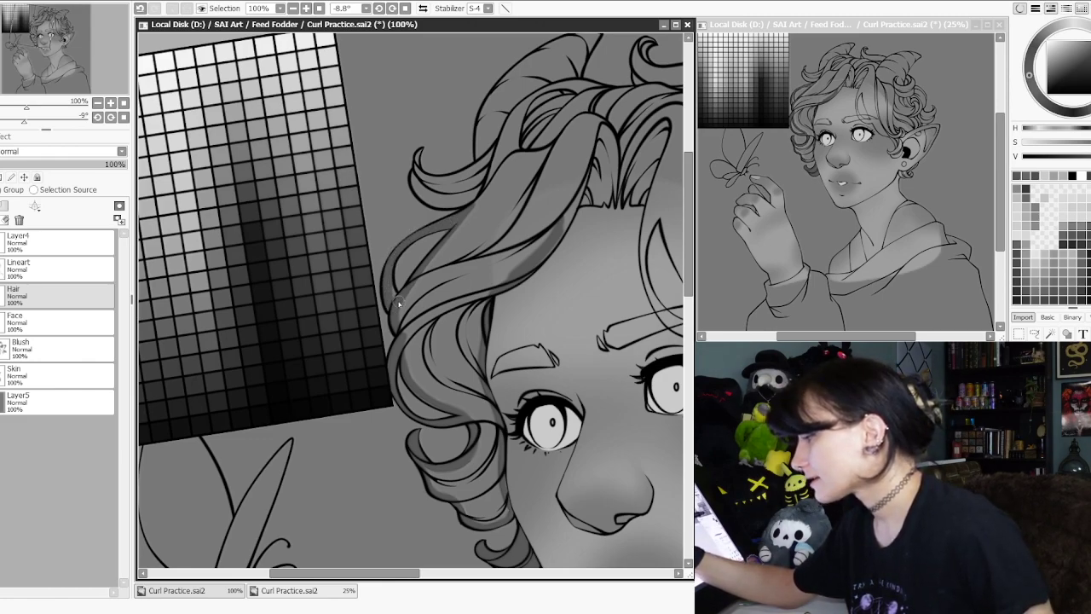
{"action": "left_click_drag", "start_coordinate": [457, 229], "coordinate": [426, 263]}
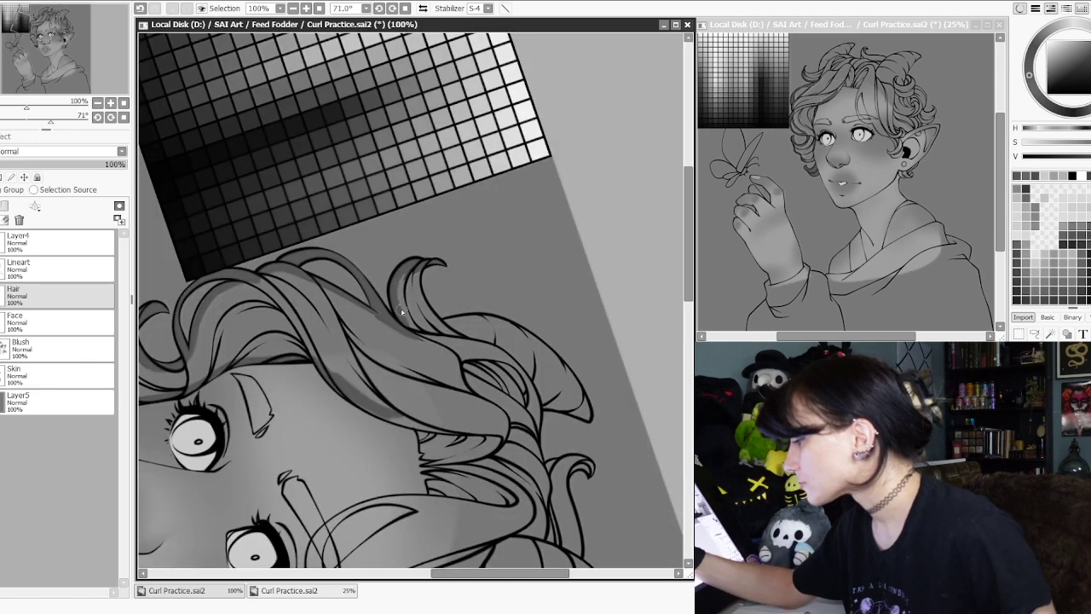
- Continue the dark grey hair outline around the top tufts and the curls behind the horn and above the ear
{"action": "left_click_drag", "start_coordinate": [410, 330], "coordinate": [418, 294]}
{"action": "left_click_drag", "start_coordinate": [433, 345], "coordinate": [461, 385]}
{"action": "left_click_drag", "start_coordinate": [507, 408], "coordinate": [518, 397]}
{"action": "left_click_drag", "start_coordinate": [375, 502], "coordinate": [629, 126]}
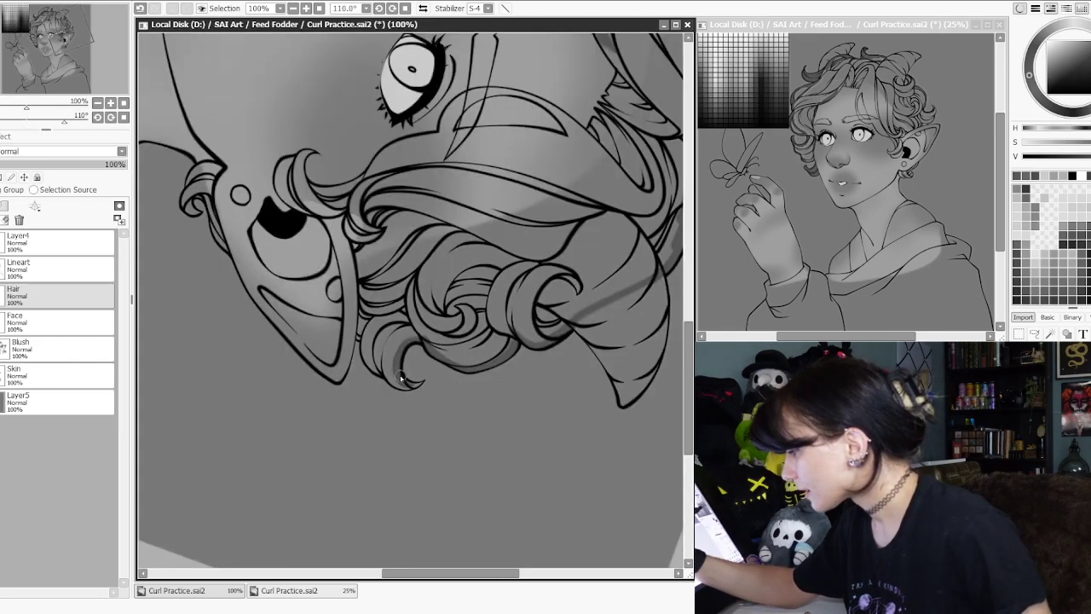
{"action": "left_click_drag", "start_coordinate": [394, 361], "coordinate": [387, 379]}
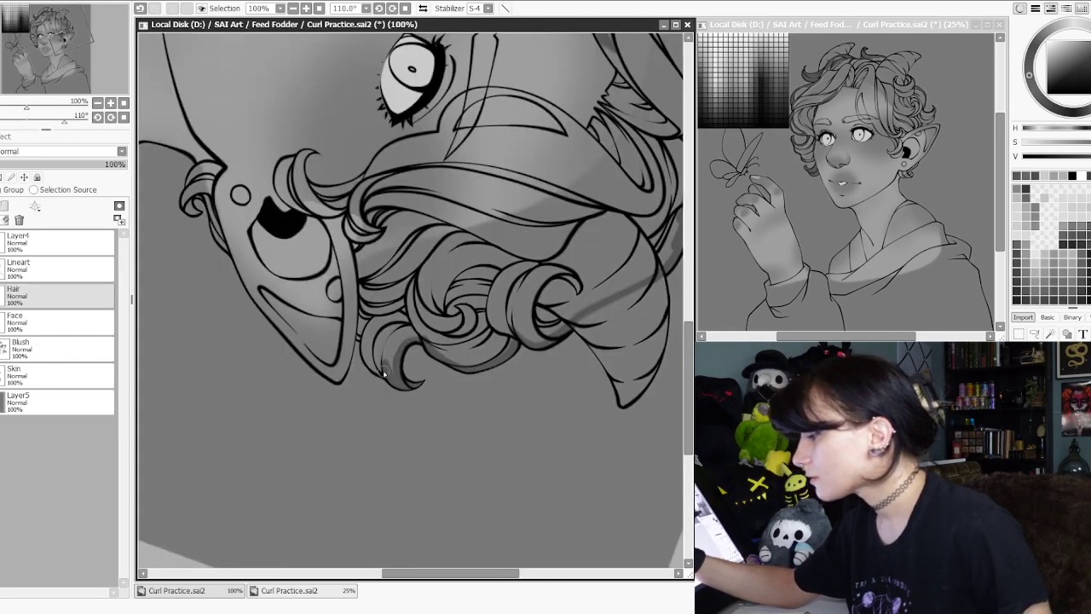
{"action": "left_click_drag", "start_coordinate": [365, 332], "coordinate": [367, 362]}
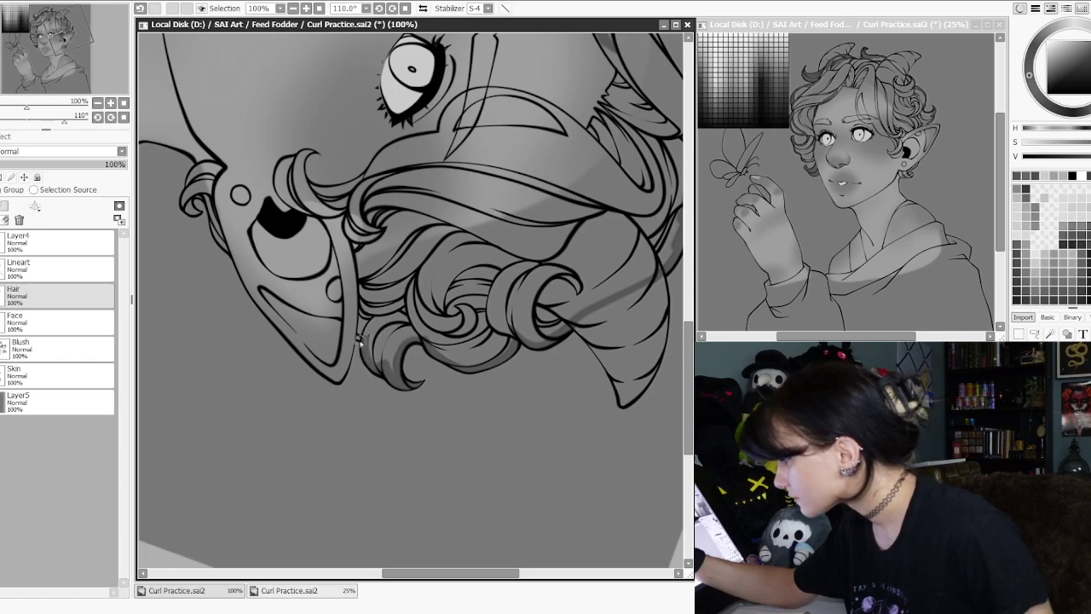
- Close the dark grey hair outline along the curl beside the ear, the fringe strands and the forehead hairline
{"action": "left_click_drag", "start_coordinate": [366, 443], "coordinate": [548, 188]}
{"action": "mouse_move", "coordinate": [402, 276]}
{"action": "left_mouse_down"}
{"action": "mouse_move", "coordinate": [383, 334]}
{"action": "mouse_move", "coordinate": [413, 368]}
{"action": "mouse_move", "coordinate": [413, 389]}
{"action": "left_mouse_up"}
{"action": "mouse_move", "coordinate": [397, 346]}
{"action": "left_mouse_down"}
{"action": "mouse_move", "coordinate": [422, 391]}
{"action": "mouse_move", "coordinate": [411, 359]}
{"action": "mouse_move", "coordinate": [421, 376]}
{"action": "mouse_move", "coordinate": [418, 402]}
{"action": "left_mouse_up"}
{"action": "left_click_drag", "start_coordinate": [529, 348], "coordinate": [409, 328]}
{"action": "mouse_move", "coordinate": [409, 328]}
{"action": "left_mouse_down"}
{"action": "mouse_move", "coordinate": [512, 347]}
{"action": "mouse_move", "coordinate": [424, 374]}
{"action": "mouse_move", "coordinate": [433, 347]}
{"action": "left_mouse_up"}
{"action": "left_click_drag", "start_coordinate": [460, 358], "coordinate": [472, 407]}
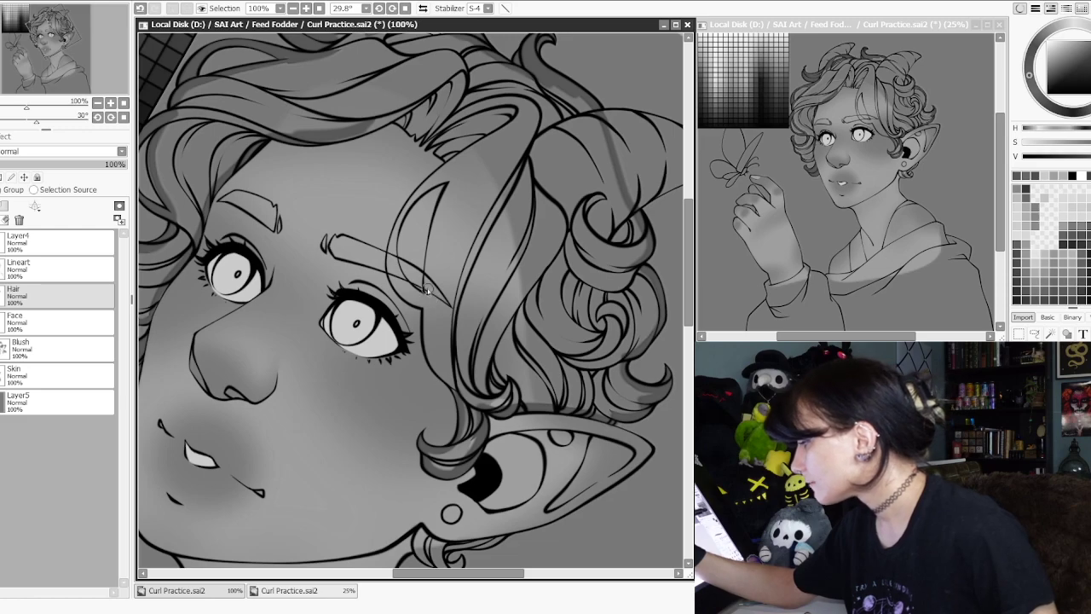
{"action": "scroll", "coordinate": [450, 269], "scroll_direction": "up", "scroll_amount": 1}
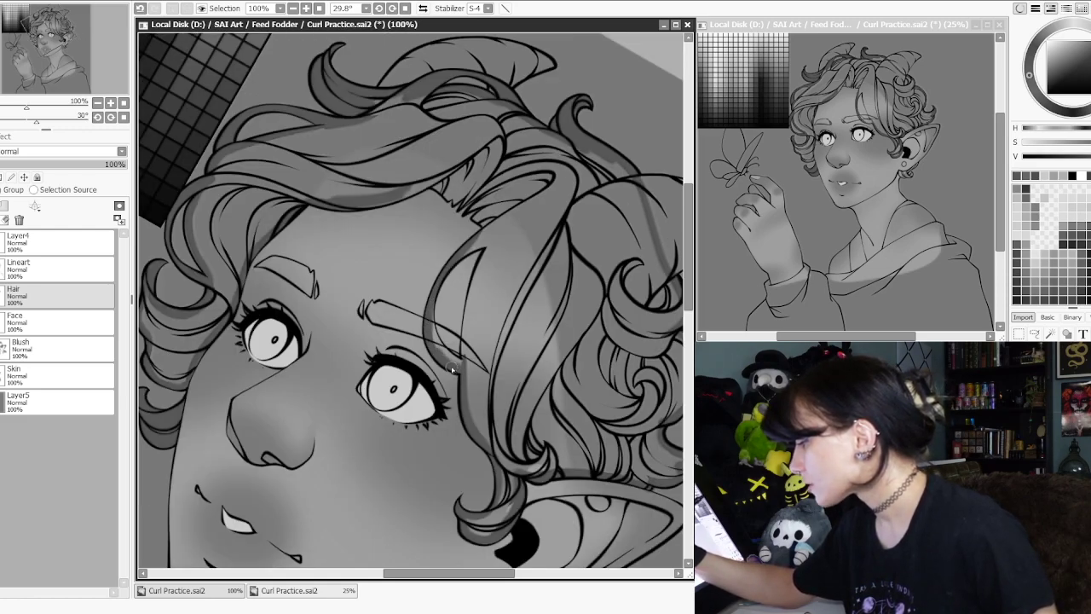
{"action": "left_click_drag", "start_coordinate": [449, 368], "coordinate": [439, 350]}
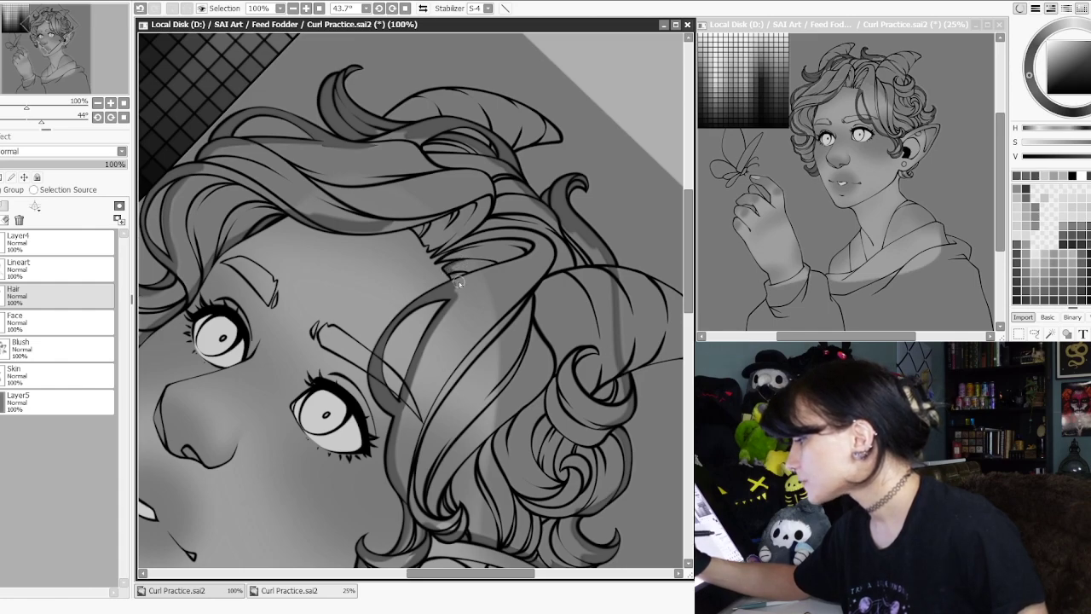
{"action": "left_click_drag", "start_coordinate": [456, 290], "coordinate": [392, 238]}
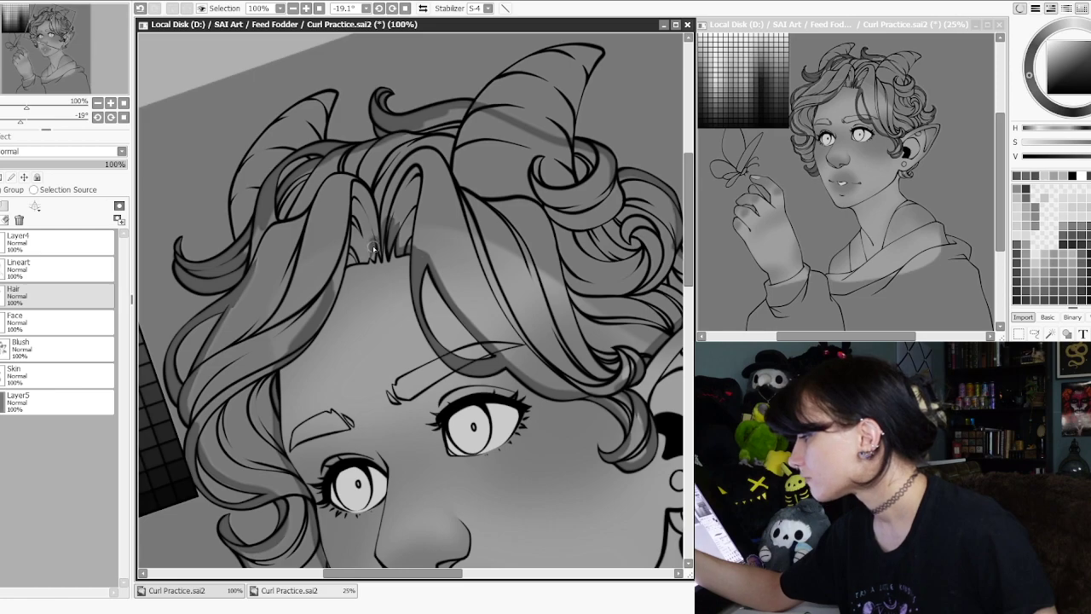
{"action": "left_click_drag", "start_coordinate": [367, 261], "coordinate": [347, 265]}
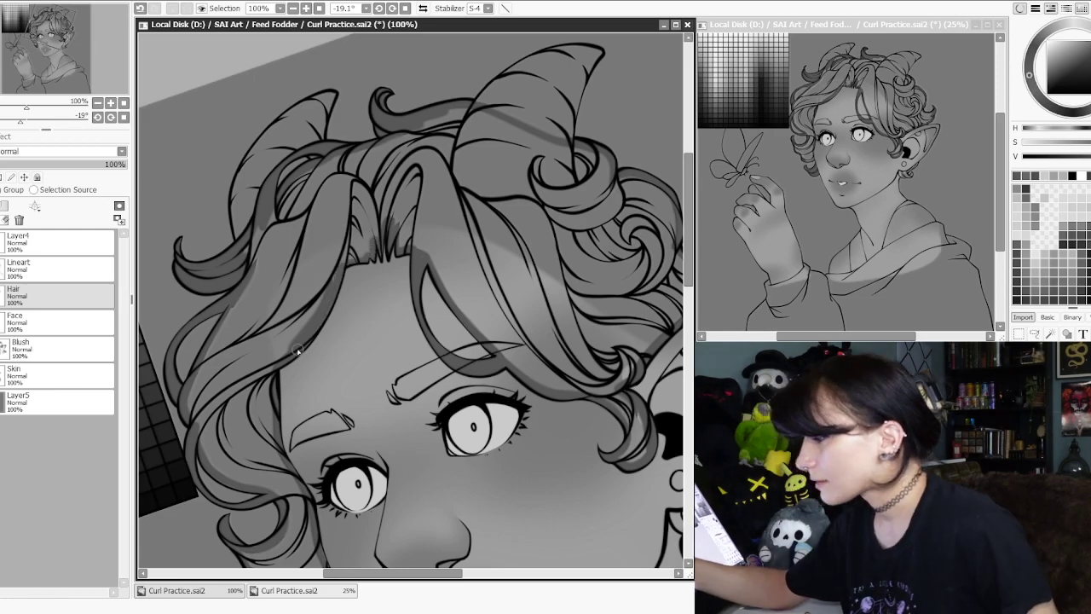
- Fill the outlined hair with the dark grey and paint the small curl beneath the earlobe
{"action": "left_click", "coordinate": [349, 232]}
{"action": "left_click_drag", "start_coordinate": [570, 285], "coordinate": [328, 100]}
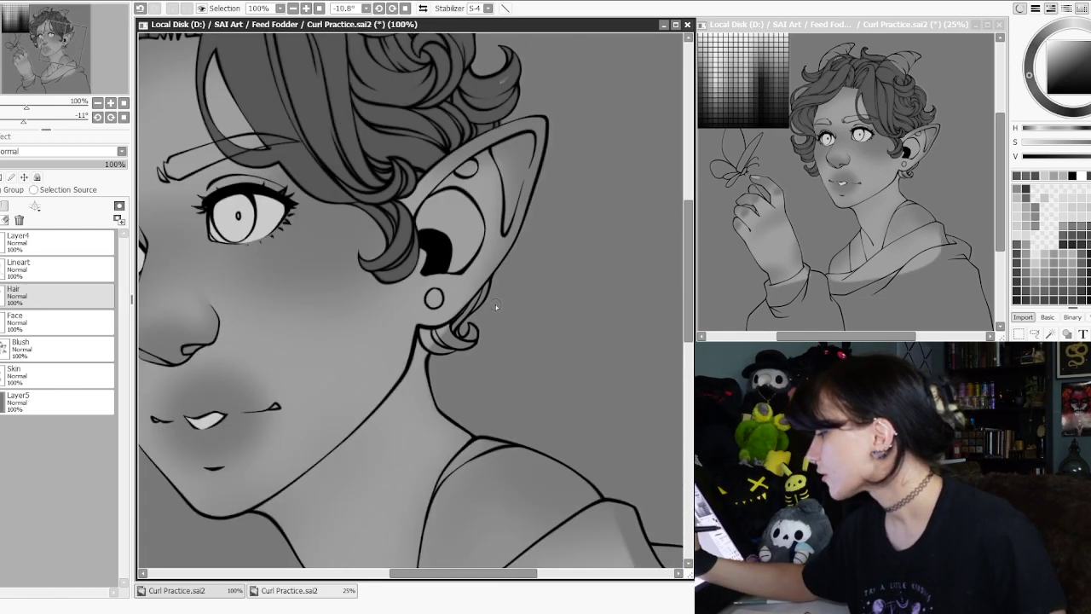
{"action": "left_click_drag", "start_coordinate": [489, 281], "coordinate": [450, 327]}
{"action": "left_click_drag", "start_coordinate": [502, 114], "coordinate": [479, 247]}
{"action": "scroll", "coordinate": [479, 247], "scroll_direction": "down", "scroll_amount": 3}
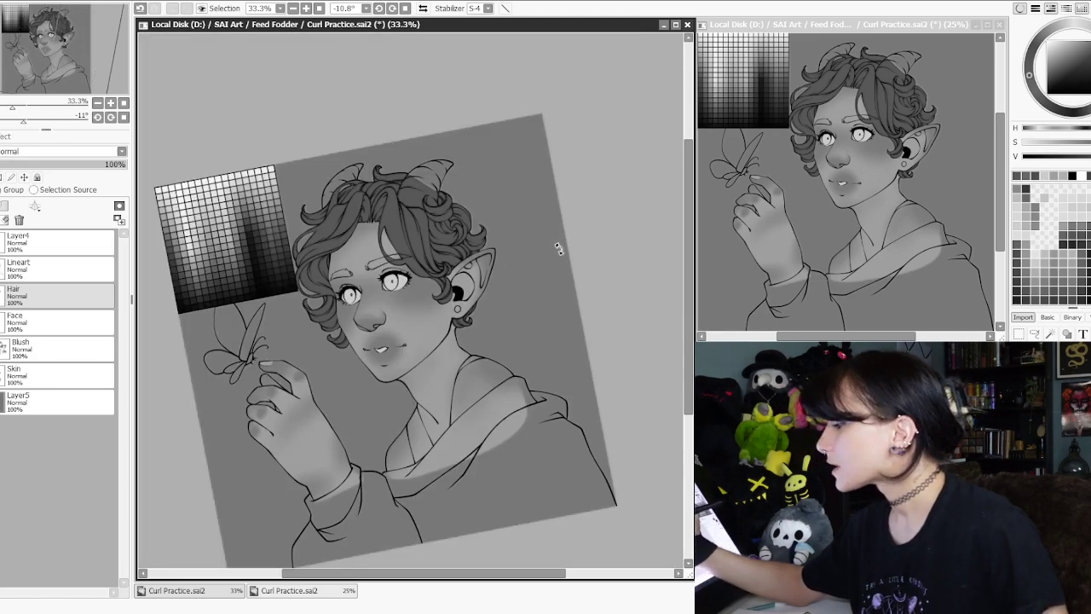
{"action": "left_click_drag", "start_coordinate": [553, 243], "coordinate": [560, 303]}
- Add a clipped layer above Hair and softly shade the hair with a darker grey sampled from the chart
{"action": "left_click", "coordinate": [3, 206]}
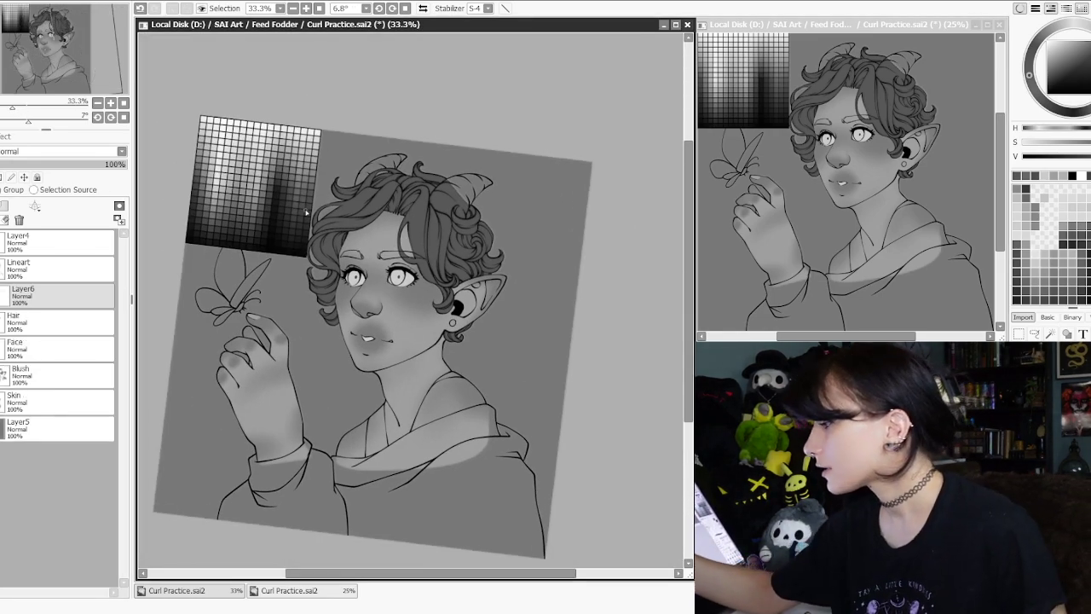
{"action": "scroll", "coordinate": [292, 213], "scroll_direction": "up", "scroll_amount": 1}
{"action": "left_click", "coordinate": [315, 219], "text": "alt"}
{"action": "scroll", "coordinate": [418, 219], "scroll_direction": "down", "scroll_amount": 1}
{"action": "left_click_drag", "start_coordinate": [548, 296], "coordinate": [457, 360]}
{"action": "left_click_drag", "start_coordinate": [350, 280], "coordinate": [571, 291]}
- Paint both eyebrows on the Hair layer in dark grey, redoing the stroke that overshoots the brow line
{"action": "scroll", "coordinate": [570, 291], "scroll_direction": "up", "scroll_amount": 4}
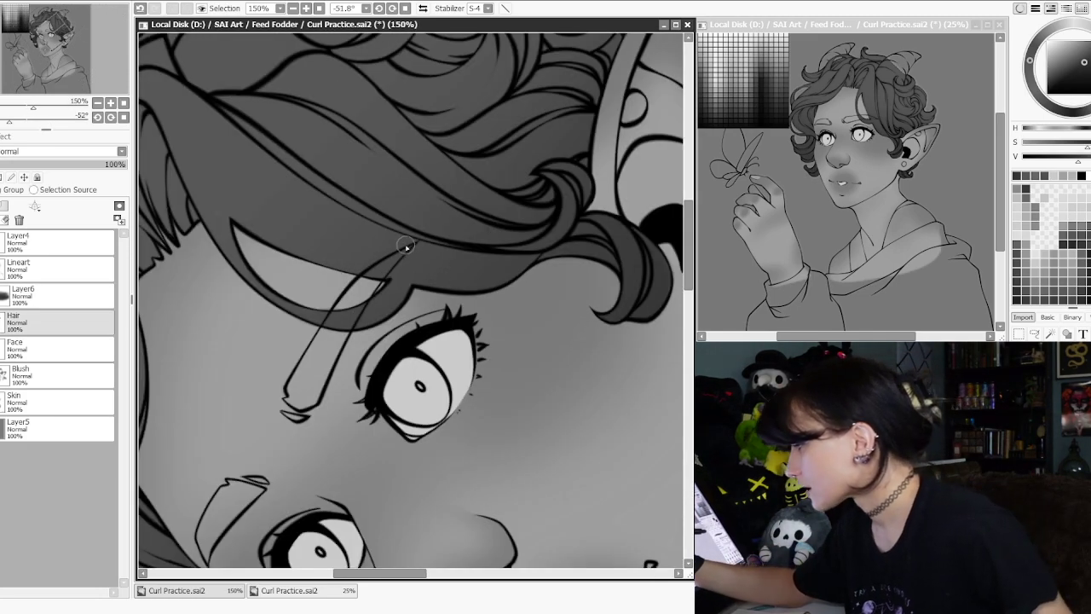
{"action": "mouse_move", "coordinate": [413, 246]}
{"action": "left_mouse_down"}
{"action": "mouse_move", "coordinate": [360, 279]}
{"action": "mouse_move", "coordinate": [300, 371]}
{"action": "left_mouse_up"}
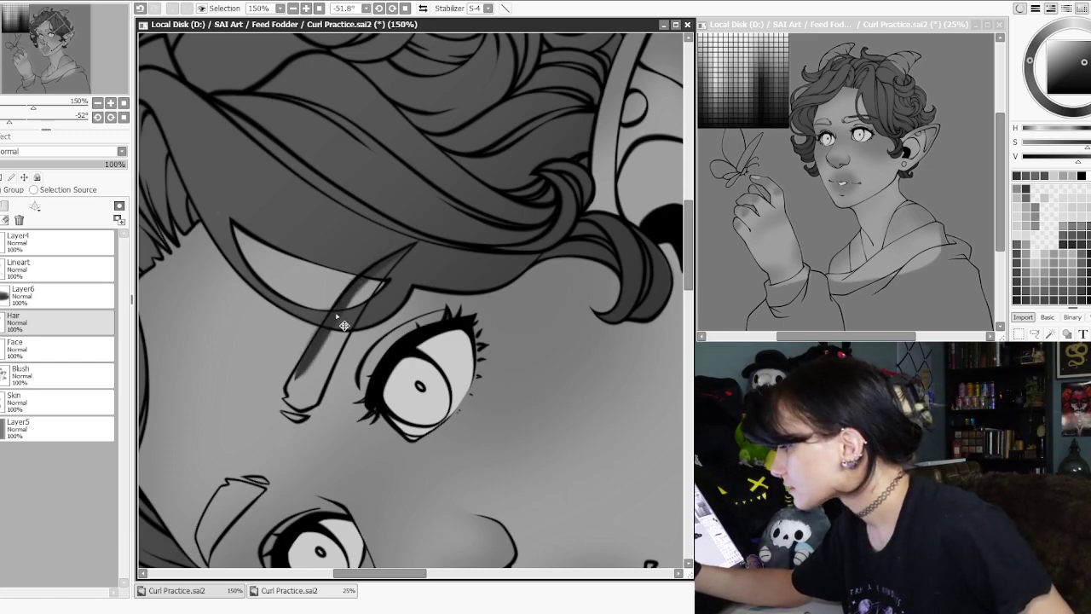
{"action": "key", "text": "ctrl+z"}
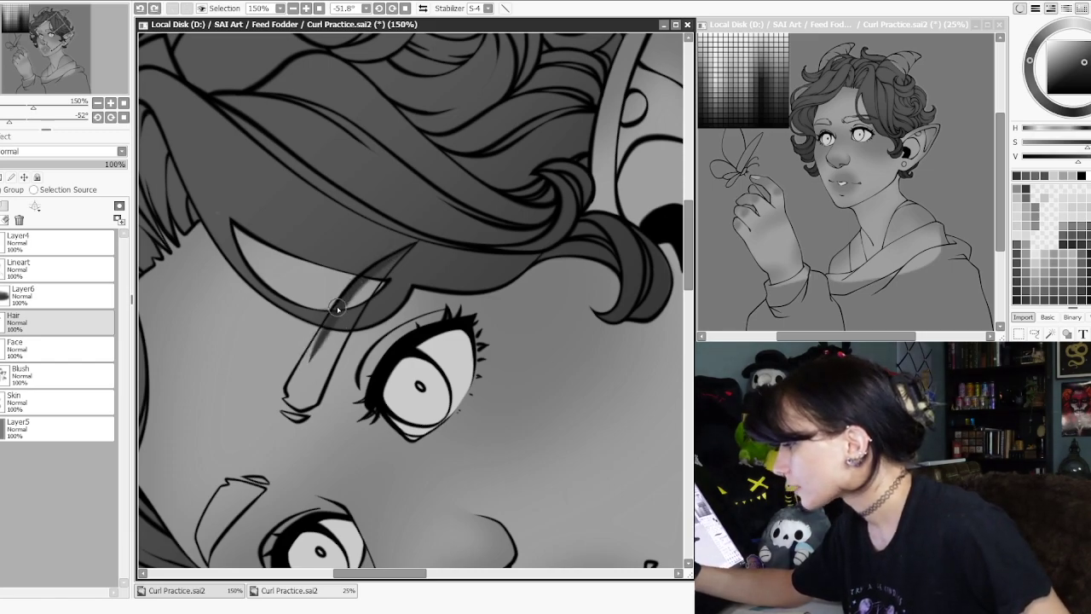
{"action": "left_click_drag", "start_coordinate": [322, 330], "coordinate": [289, 382]}
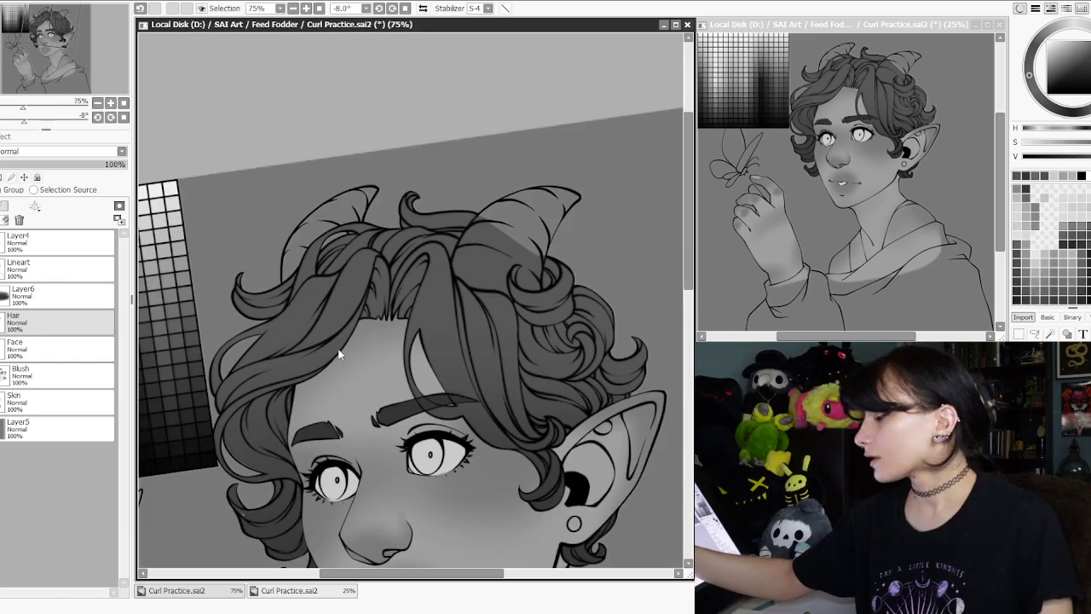
{"action": "scroll", "coordinate": [338, 353], "scroll_direction": "down", "scroll_amount": 1}
{"action": "left_click_drag", "start_coordinate": [475, 432], "coordinate": [432, 264]}
{"action": "key", "text": "End"}
{"action": "left_click_drag", "start_coordinate": [485, 389], "coordinate": [556, 347]}
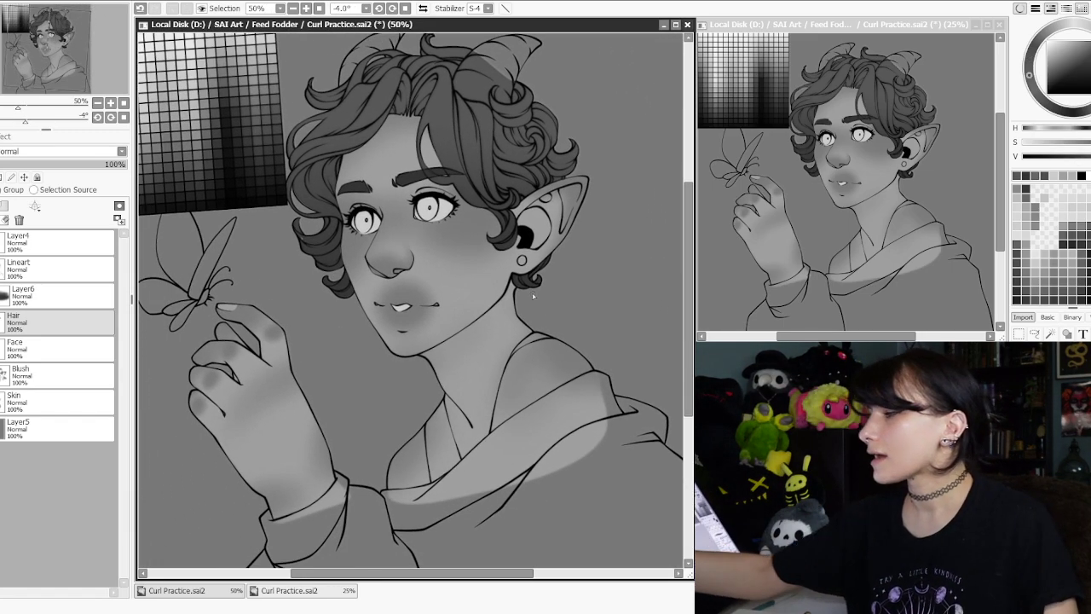
- Add a new layer named Accessories and move it above the clipped hair shading layer
{"action": "key", "text": "ctrl+shift+n"}
{"action": "double_click", "coordinate": [22, 325]}
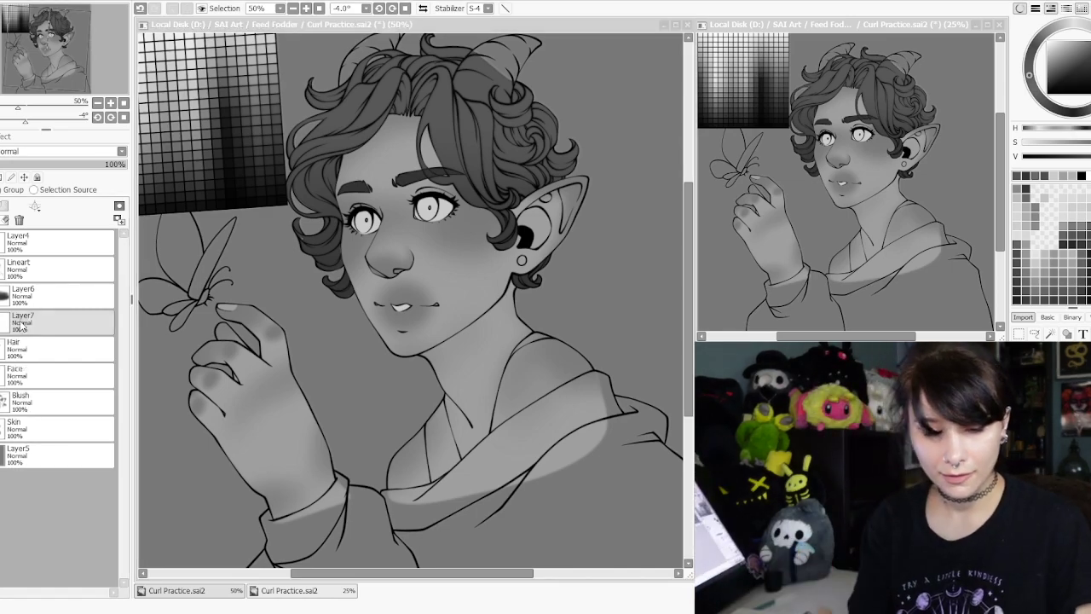
{"action": "double_click", "coordinate": [21, 323]}
{"action": "type", "text": "Accessories"}
{"action": "key", "text": "Return"}
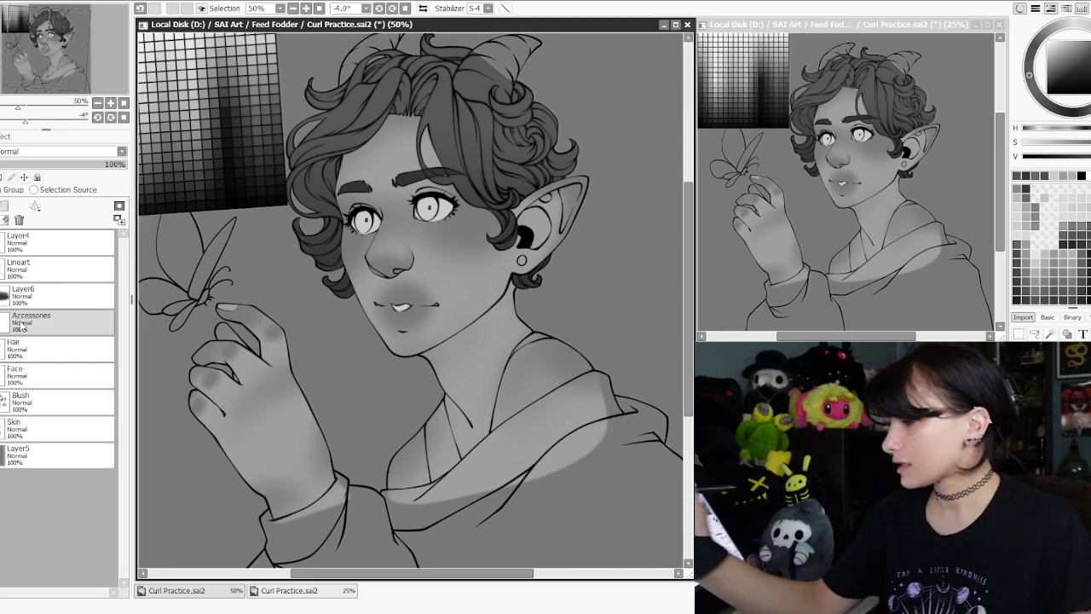
{"action": "left_click_drag", "start_coordinate": [72, 334], "coordinate": [52, 292]}
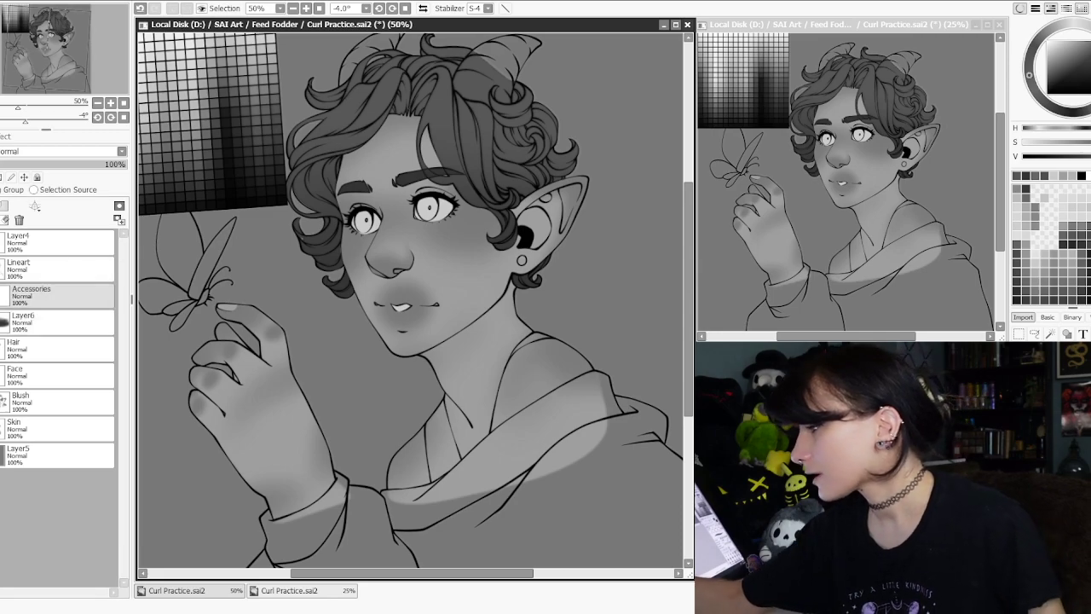
{"action": "scroll", "coordinate": [411, 300], "scroll_direction": "up", "scroll_amount": 1}
{"action": "left_click_drag", "start_coordinate": [398, 94], "coordinate": [456, 373]}
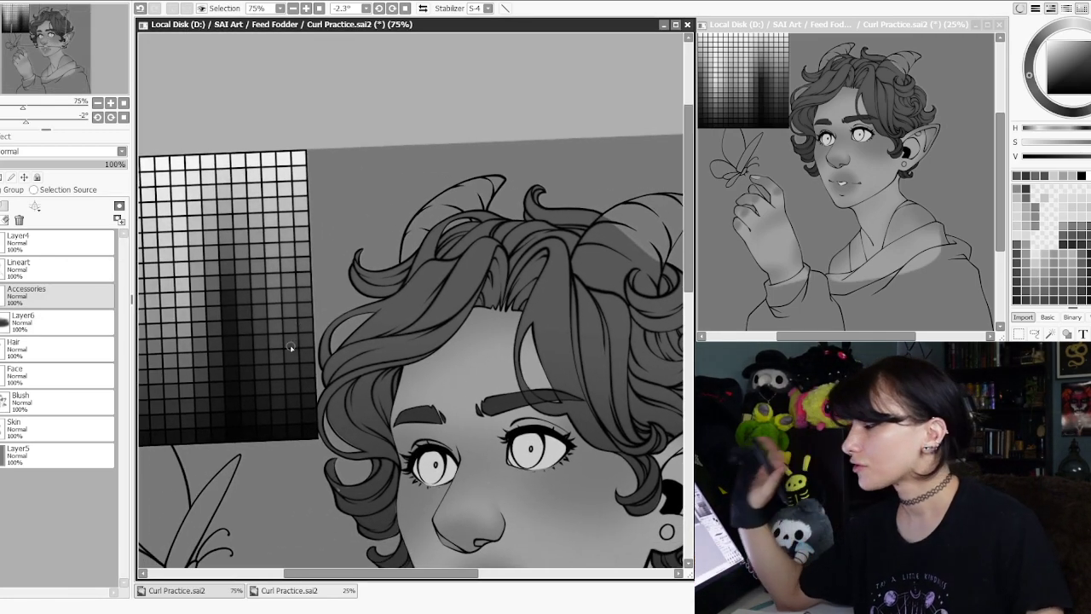
{"action": "left_click_drag", "start_coordinate": [231, 320], "coordinate": [352, 274]}
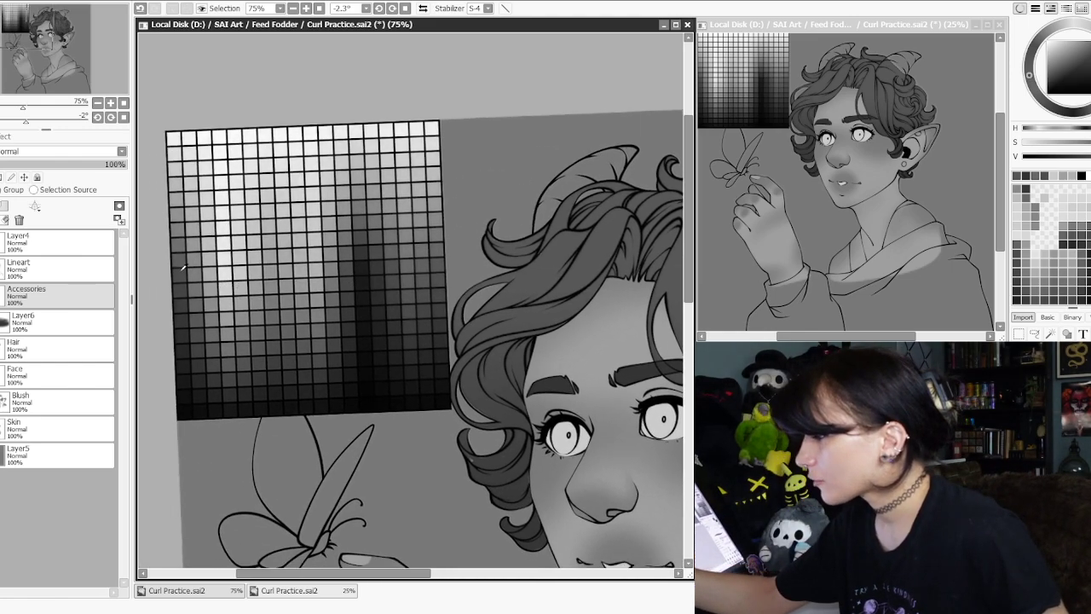
{"action": "left_click", "coordinate": [181, 303], "text": "alt"}
{"action": "left_click_drag", "start_coordinate": [474, 393], "coordinate": [452, 329]}
{"action": "left_click", "coordinate": [490, 252]}
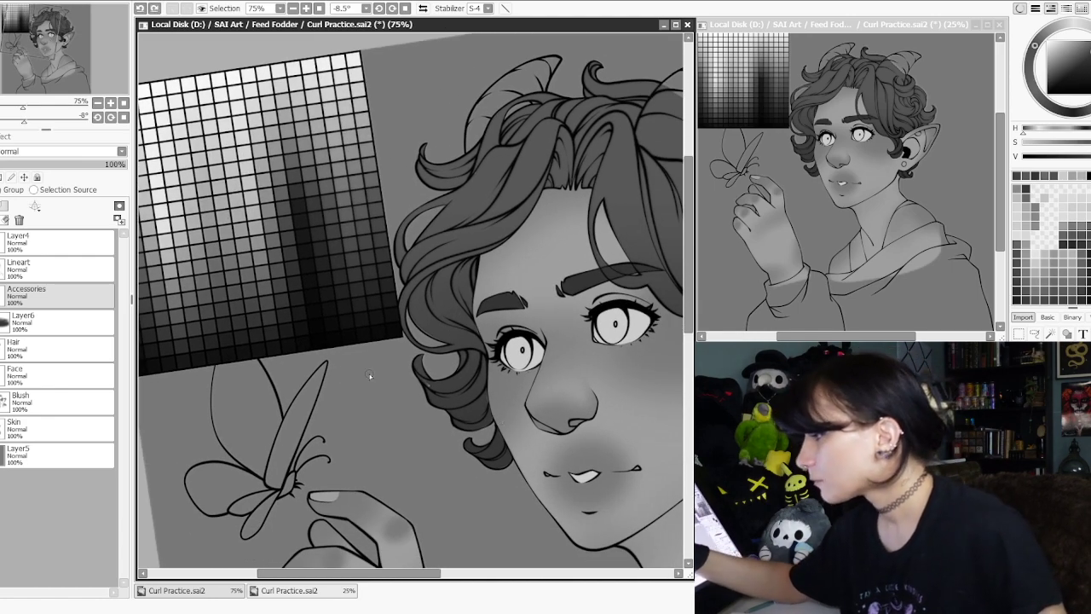
{"action": "key", "text": "ctrl+z"}
- Paint both horns on the Accessories layer in a very dark grey sampled from the swatch chart
{"action": "left_click_drag", "start_coordinate": [380, 372], "coordinate": [479, 383]}
{"action": "left_click", "coordinate": [226, 302], "text": "alt"}
{"action": "mouse_move", "coordinate": [620, 282]}
{"action": "left_mouse_down"}
{"action": "mouse_move", "coordinate": [469, 440]}
{"action": "mouse_move", "coordinate": [467, 507]}
{"action": "left_mouse_up"}
{"action": "left_click", "coordinate": [440, 371]}
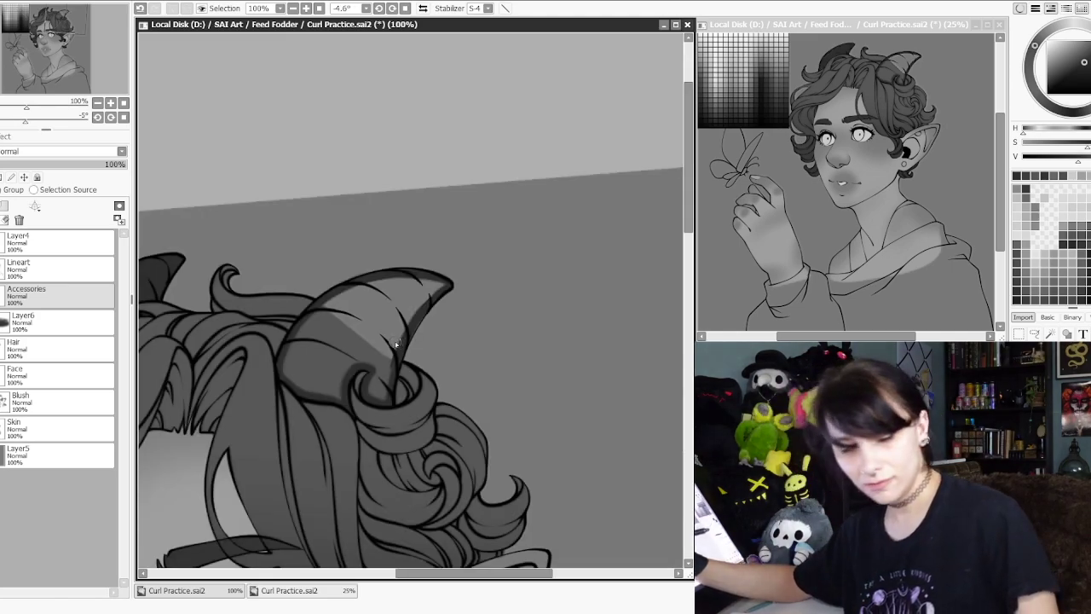
{"action": "scroll", "coordinate": [418, 373], "scroll_direction": "down", "scroll_amount": 2}
{"action": "scroll", "coordinate": [407, 512], "scroll_direction": "up", "scroll_amount": 1}
- Sample a mid grey from the swatch chart and paint the earlobe stud on the Accessories layer
{"action": "left_click_drag", "start_coordinate": [408, 511], "coordinate": [571, 366]}
{"action": "left_click_drag", "start_coordinate": [394, 331], "coordinate": [490, 334]}
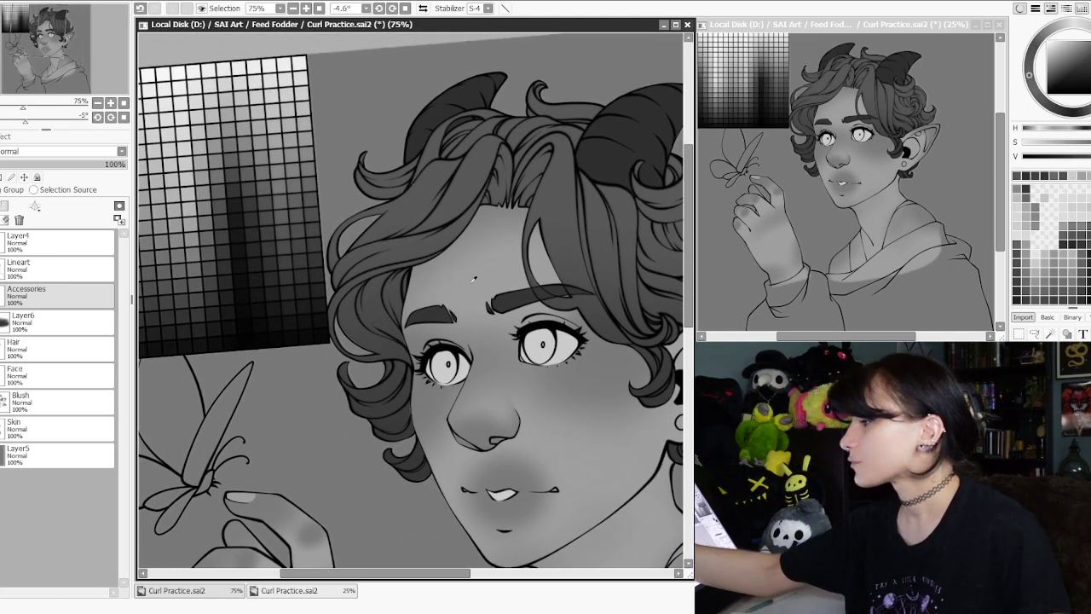
{"action": "left_click", "coordinate": [220, 176], "text": "alt"}
{"action": "left_click_drag", "start_coordinate": [569, 375], "coordinate": [324, 273]}
{"action": "scroll", "coordinate": [447, 315], "scroll_direction": "up", "scroll_amount": 1}
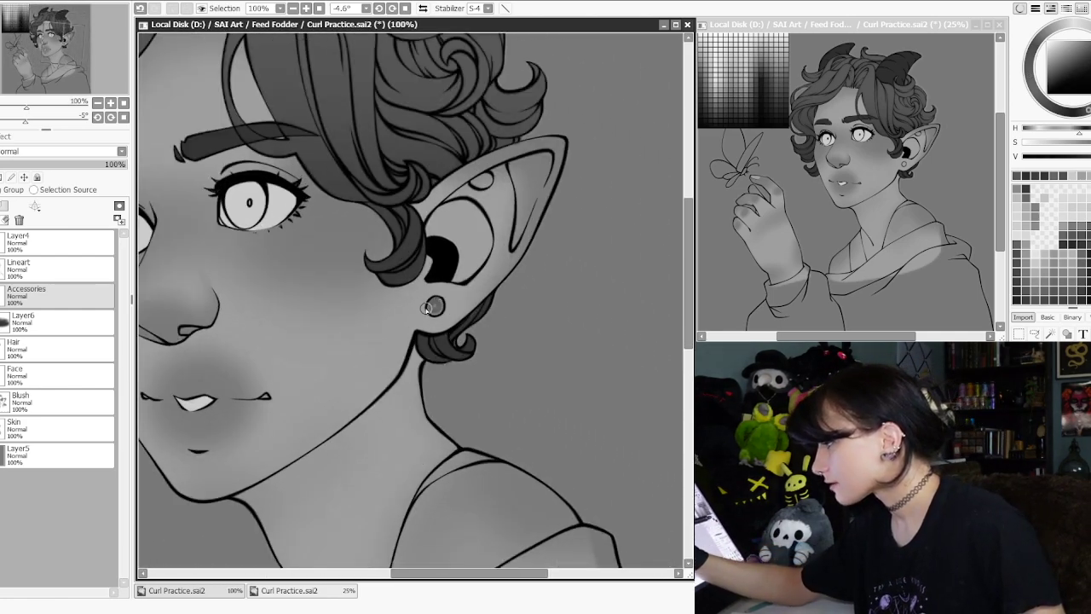
- Fill the butterfly's wings on the Accessories layer with a very light grey sampled from the swatch chart
{"action": "scroll", "coordinate": [448, 302], "scroll_direction": "down", "scroll_amount": 2}
{"action": "scroll", "coordinate": [154, 196], "scroll_direction": "up", "scroll_amount": 1}
{"action": "left_click_drag", "start_coordinate": [153, 196], "coordinate": [338, 239]}
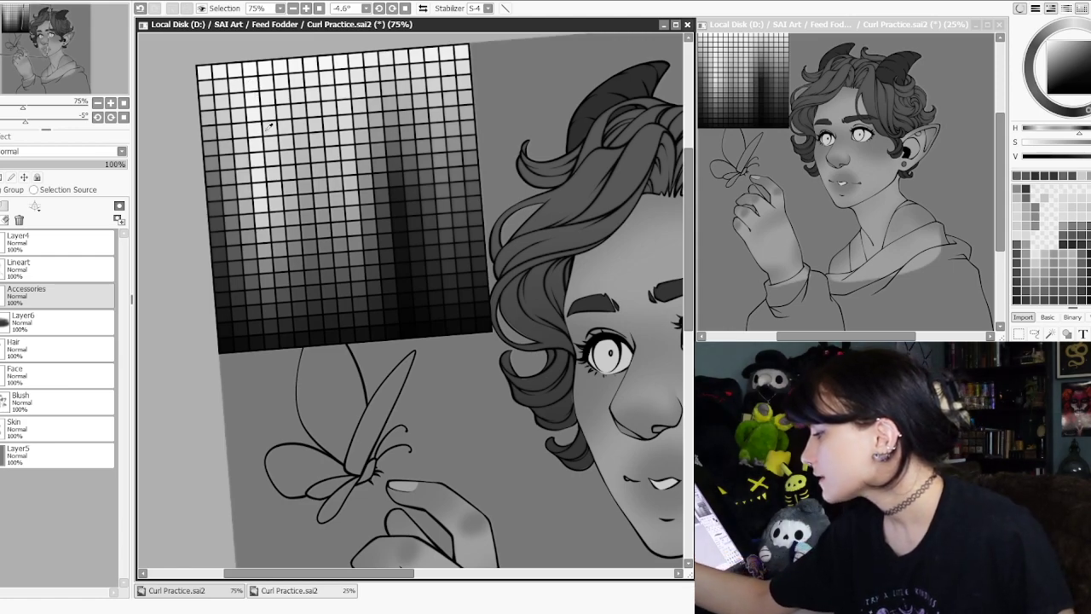
{"action": "left_click", "coordinate": [258, 161], "text": "alt"}
{"action": "mouse_move", "coordinate": [394, 452]}
{"action": "left_mouse_down"}
{"action": "mouse_move", "coordinate": [482, 436]}
{"action": "mouse_move", "coordinate": [468, 399]}
{"action": "left_mouse_up"}
{"action": "left_click_drag", "start_coordinate": [427, 318], "coordinate": [424, 198]}
{"action": "mouse_move", "coordinate": [423, 190]}
{"action": "left_mouse_down"}
{"action": "mouse_move", "coordinate": [431, 314]}
{"action": "mouse_move", "coordinate": [518, 384]}
{"action": "left_mouse_up"}
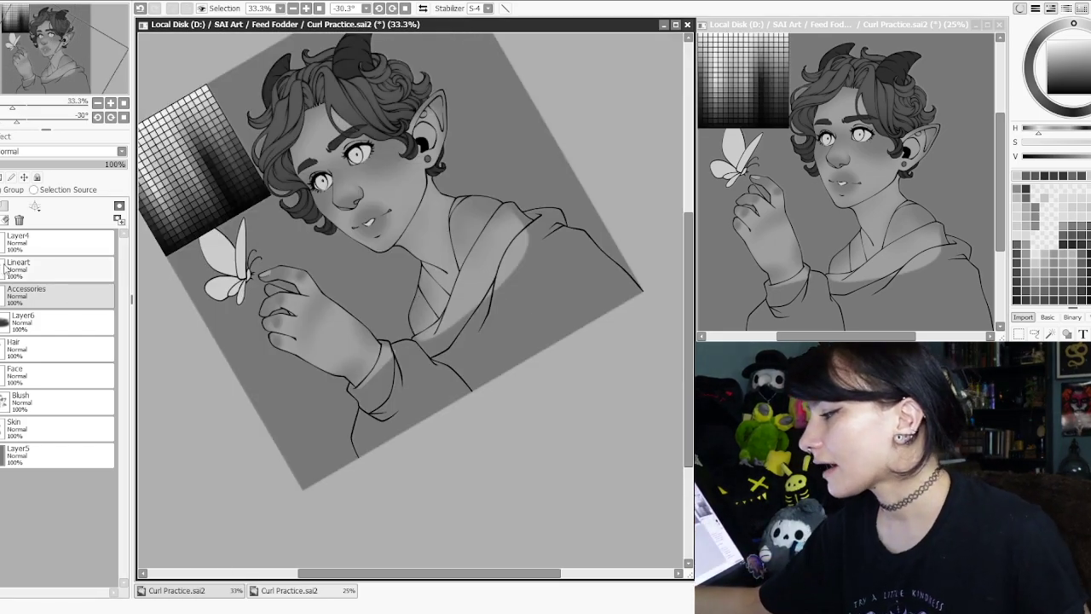
- Add a new layer above Accessories and name it Tank
{"action": "left_click", "coordinate": [3, 207]}
{"action": "double_click", "coordinate": [22, 294]}
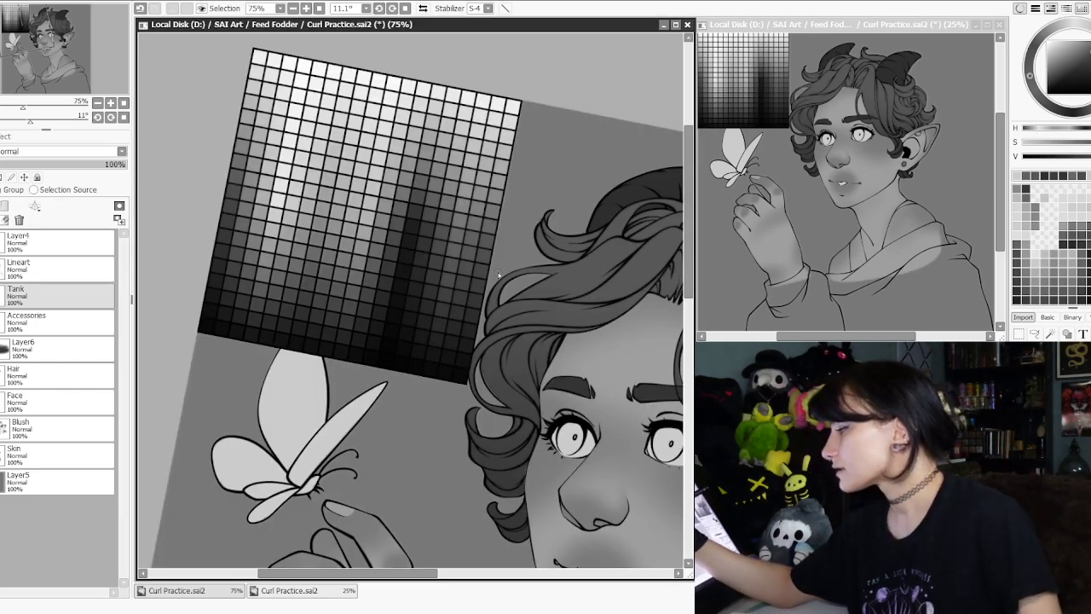
- Sample a near-black grey from the swatch chart and paint the tank top's visible front piece and shoulder strap on the Tank layer
{"action": "mouse_move", "coordinate": [534, 347]}
{"action": "left_mouse_down"}
{"action": "mouse_move", "coordinate": [492, 309]}
{"action": "mouse_move", "coordinate": [530, 341]}
{"action": "left_mouse_up"}
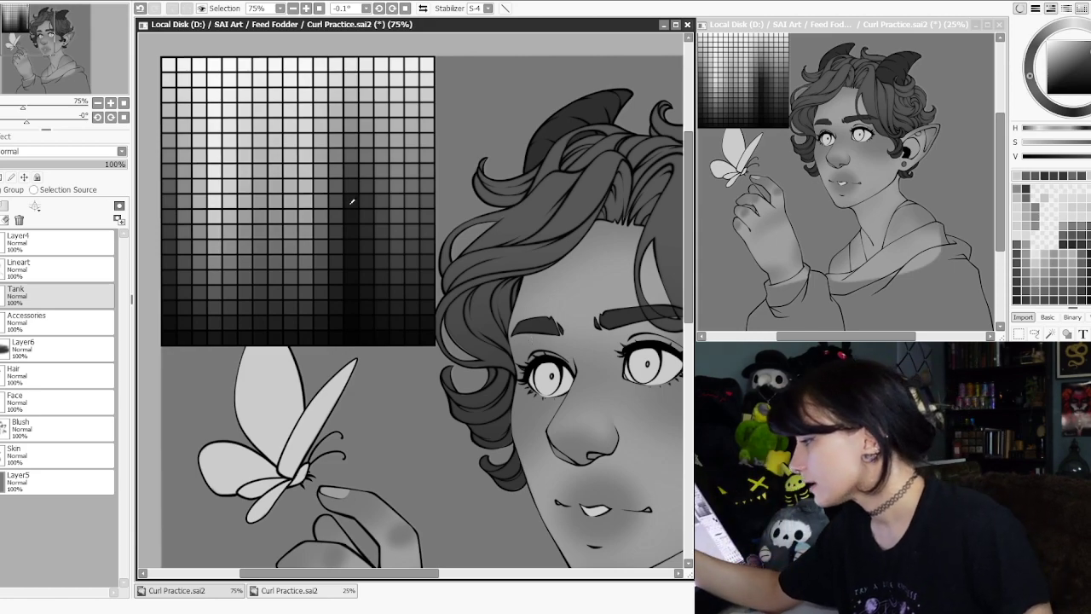
{"action": "scroll", "coordinate": [511, 260], "scroll_direction": "down", "scroll_amount": 3}
{"action": "scroll", "coordinate": [529, 260], "scroll_direction": "up", "scroll_amount": 1}
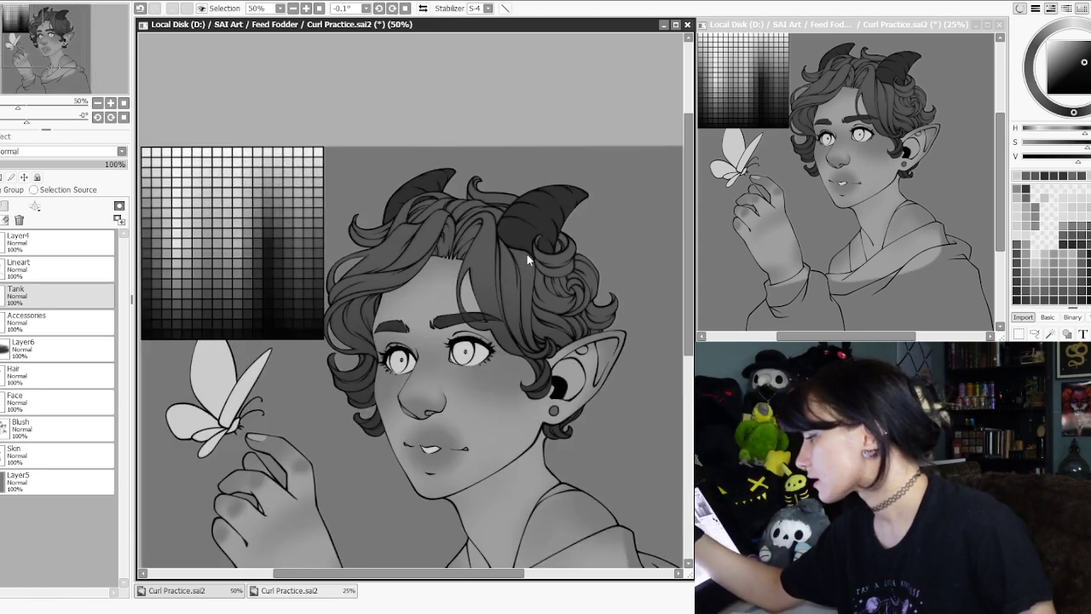
{"action": "key", "text": "ctrl+z"}
{"action": "left_click_drag", "start_coordinate": [460, 553], "coordinate": [442, 246]}
{"action": "scroll", "coordinate": [442, 247], "scroll_direction": "up", "scroll_amount": 1}
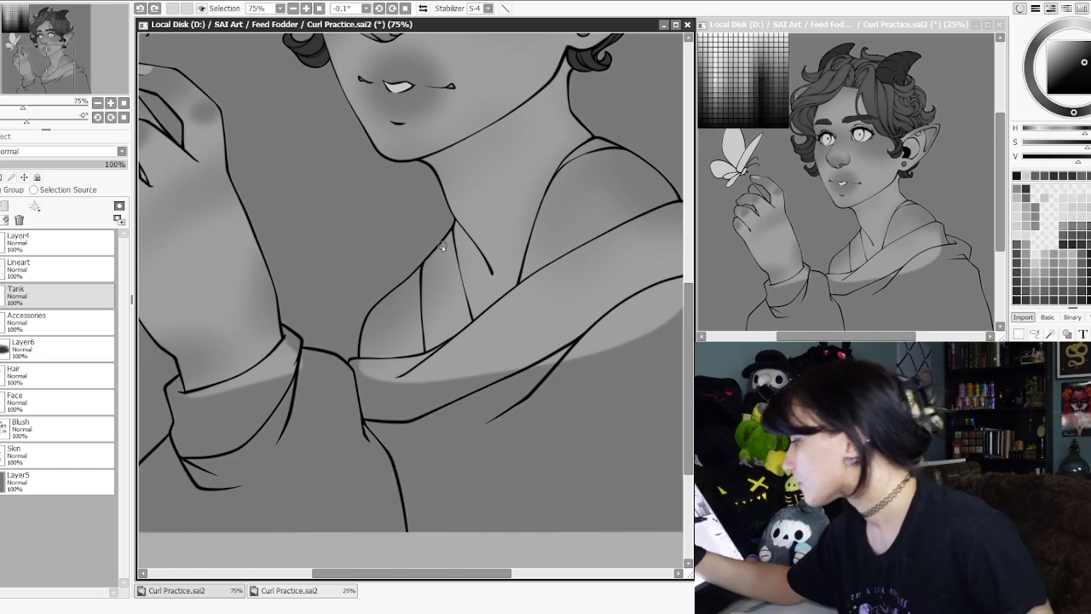
{"action": "mouse_move", "coordinate": [426, 320]}
{"action": "left_mouse_down"}
{"action": "mouse_move", "coordinate": [428, 265]}
{"action": "mouse_move", "coordinate": [436, 312]}
{"action": "left_mouse_up"}
{"action": "mouse_move", "coordinate": [399, 262]}
{"action": "left_mouse_down"}
{"action": "mouse_move", "coordinate": [523, 419]}
{"action": "mouse_move", "coordinate": [482, 432]}
{"action": "mouse_move", "coordinate": [487, 475]}
{"action": "left_mouse_up"}
{"action": "left_click", "coordinate": [394, 189], "text": "alt"}
{"action": "left_click_drag", "start_coordinate": [603, 413], "coordinate": [479, 97]}
{"action": "left_click_drag", "start_coordinate": [543, 238], "coordinate": [440, 314]}
{"action": "left_click_drag", "start_coordinate": [440, 176], "coordinate": [493, 490]}
{"action": "left_click_drag", "start_coordinate": [523, 425], "coordinate": [471, 179]}
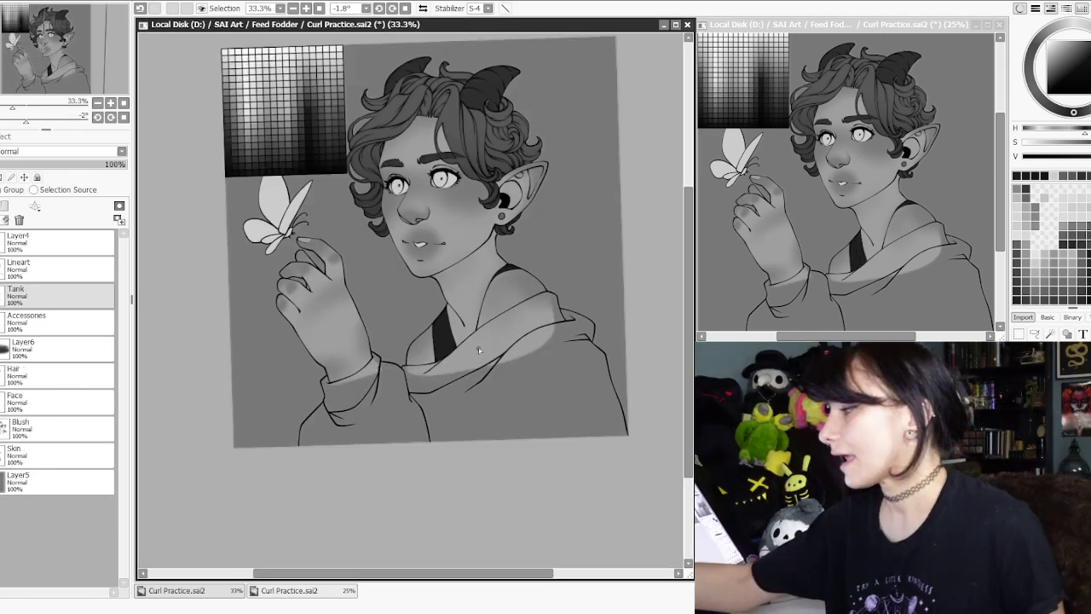
- Add a new layer above Tank and name it Sweater
{"action": "left_click", "coordinate": [1, 206]}
{"action": "double_click", "coordinate": [19, 302]}
{"action": "type", "text": "Sweater"}
{"action": "key", "text": "Return"}
- Sample a very dark grey from the swatch chart and outline the sweater's sleeve and cuff at the raised wrist on the Sweater layer
{"action": "left_click_drag", "start_coordinate": [512, 168], "coordinate": [557, 269]}
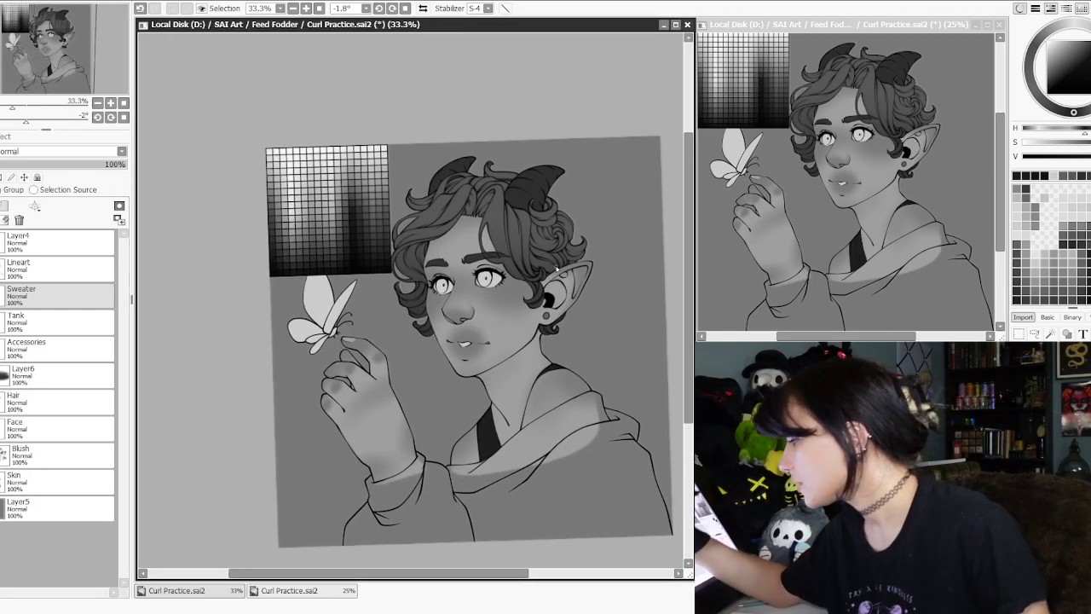
{"action": "scroll", "coordinate": [390, 224], "scroll_direction": "up", "scroll_amount": 1}
{"action": "left_click_drag", "start_coordinate": [392, 224], "coordinate": [432, 244]}
{"action": "left_click", "coordinate": [422, 238], "text": "alt"}
{"action": "left_click_drag", "start_coordinate": [572, 225], "coordinate": [517, 203]}
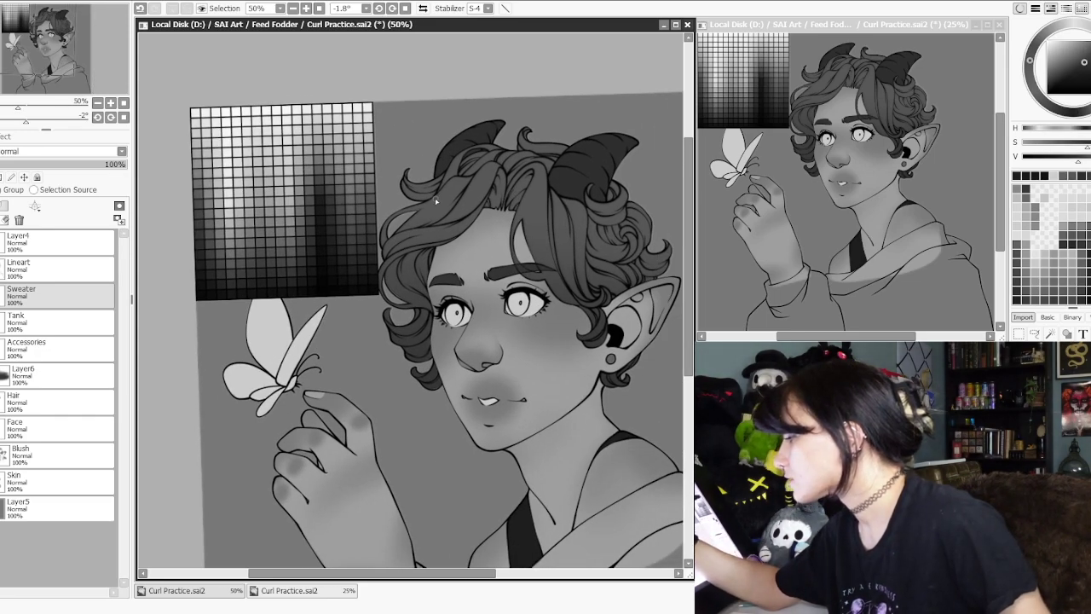
{"action": "left_click", "coordinate": [494, 127], "text": "alt"}
{"action": "left_click_drag", "start_coordinate": [609, 146], "coordinate": [503, 143]}
{"action": "left_click_drag", "start_coordinate": [255, 246], "coordinate": [333, 275]}
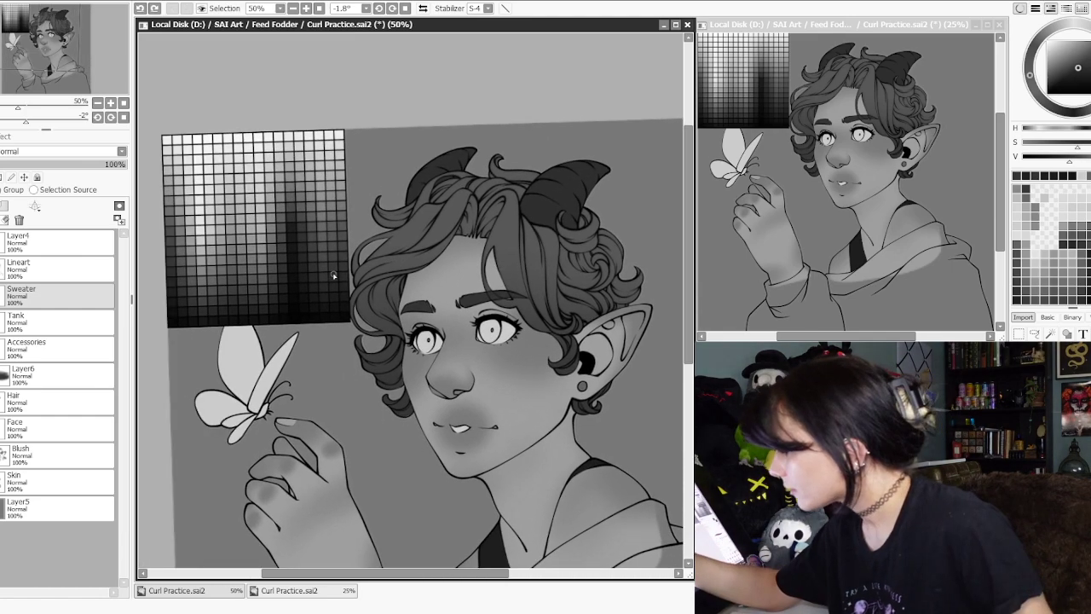
{"action": "left_click", "coordinate": [334, 292], "text": "alt"}
{"action": "left_click_drag", "start_coordinate": [618, 411], "coordinate": [538, 144]}
{"action": "left_click_drag", "start_coordinate": [355, 496], "coordinate": [365, 499]}
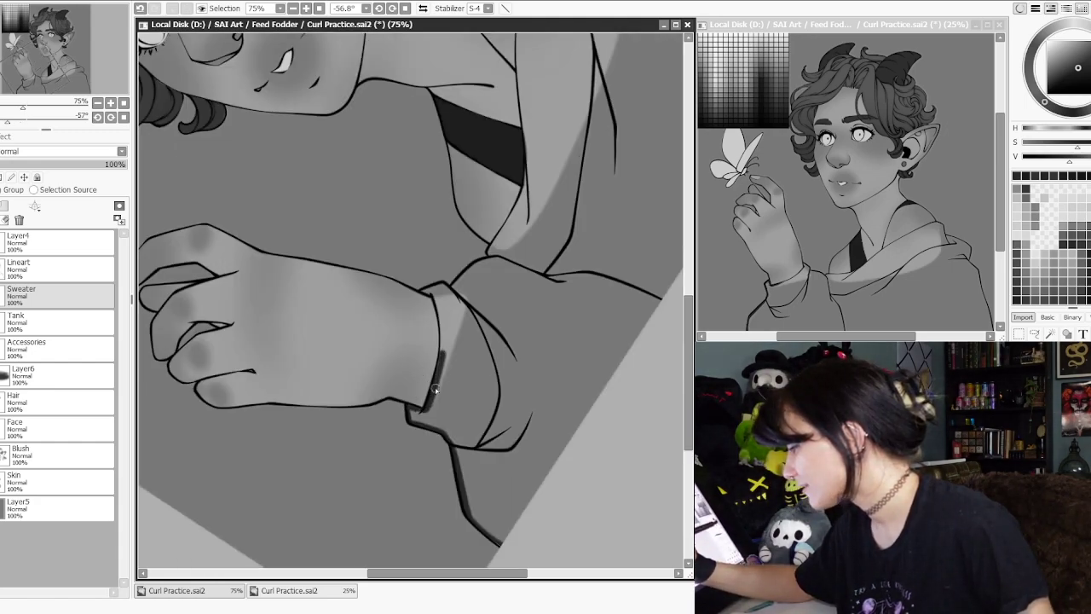
{"action": "left_click_drag", "start_coordinate": [449, 351], "coordinate": [467, 407]}
{"action": "mouse_move", "coordinate": [439, 347]}
{"action": "left_mouse_down"}
{"action": "mouse_move", "coordinate": [459, 412]}
{"action": "mouse_move", "coordinate": [479, 406]}
{"action": "left_mouse_up"}
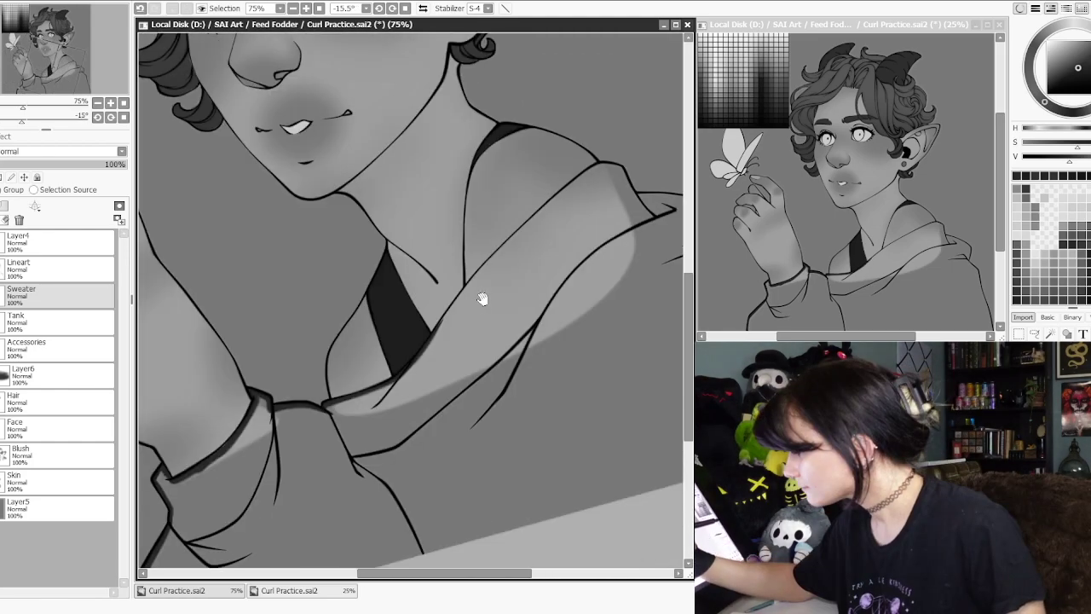
- Continue the dark grey outline along the sweater's neckline, hood and shoulder, and fill the whole garment
{"action": "left_click_drag", "start_coordinate": [482, 299], "coordinate": [379, 402]}
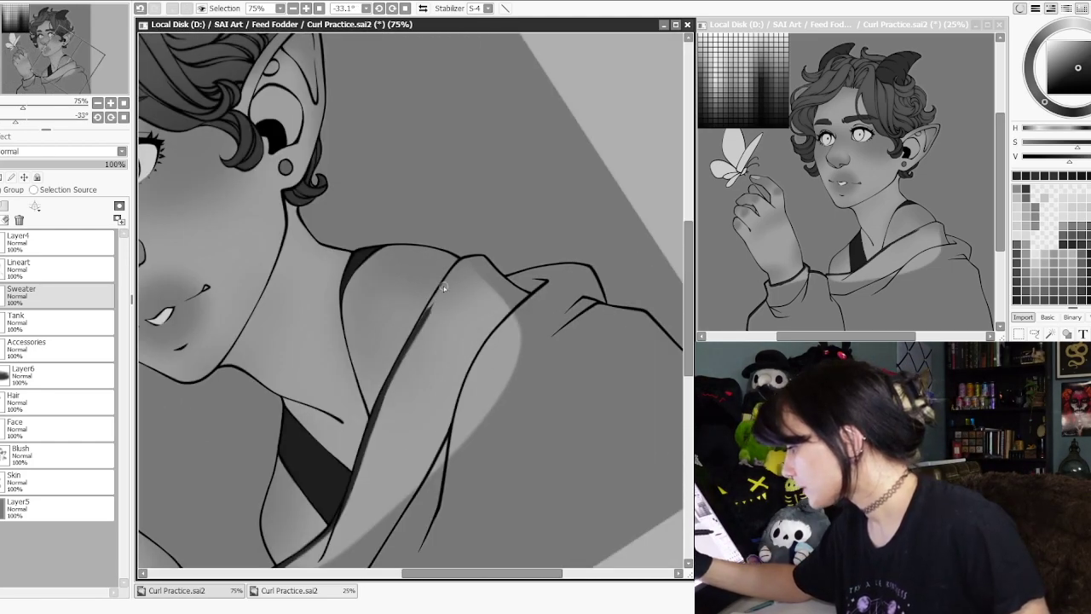
{"action": "left_click_drag", "start_coordinate": [468, 400], "coordinate": [413, 399]}
{"action": "left_click_drag", "start_coordinate": [599, 346], "coordinate": [605, 304]}
{"action": "left_click_drag", "start_coordinate": [447, 388], "coordinate": [455, 399]}
{"action": "left_click_drag", "start_coordinate": [443, 341], "coordinate": [482, 406]}
{"action": "left_click_drag", "start_coordinate": [458, 328], "coordinate": [441, 360]}
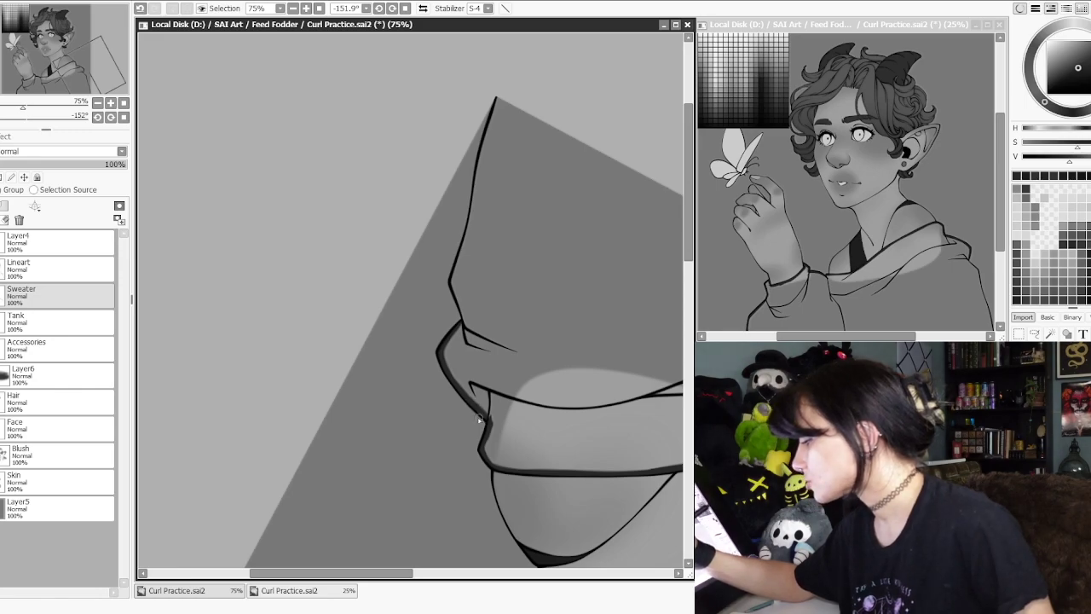
{"action": "scroll", "coordinate": [480, 418], "scroll_direction": "up", "scroll_amount": 2}
{"action": "left_click_drag", "start_coordinate": [467, 306], "coordinate": [475, 280]}
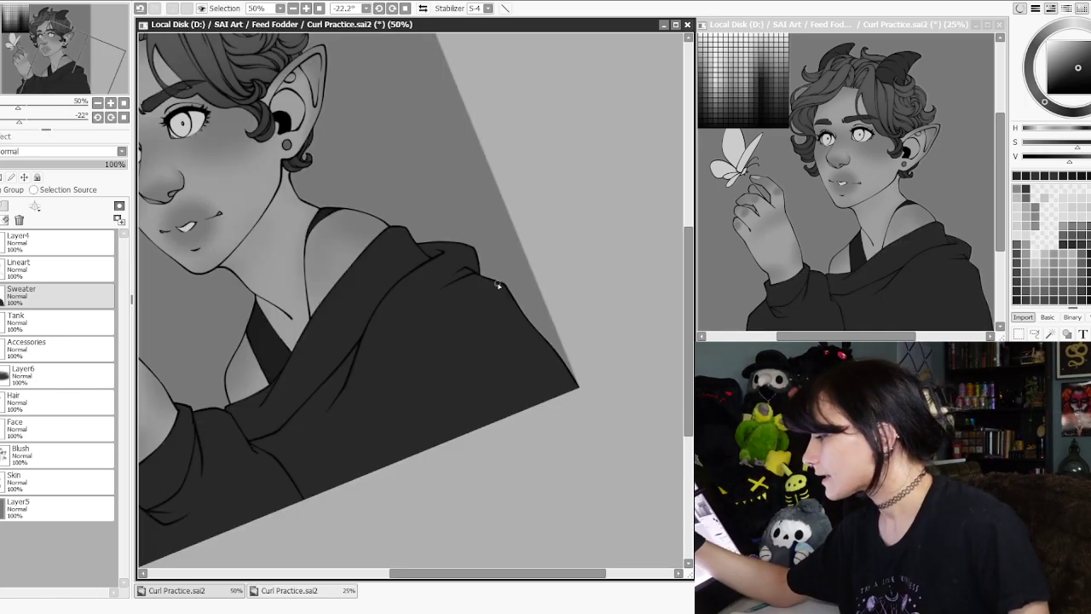
- Cover the sweater with a slightly lighter dark grey using a clipped layer and merge that layer into Sweater
{"action": "left_click_drag", "start_coordinate": [266, 404], "coordinate": [682, 550]}
{"action": "left_click_drag", "start_coordinate": [501, 334], "coordinate": [442, 325]}
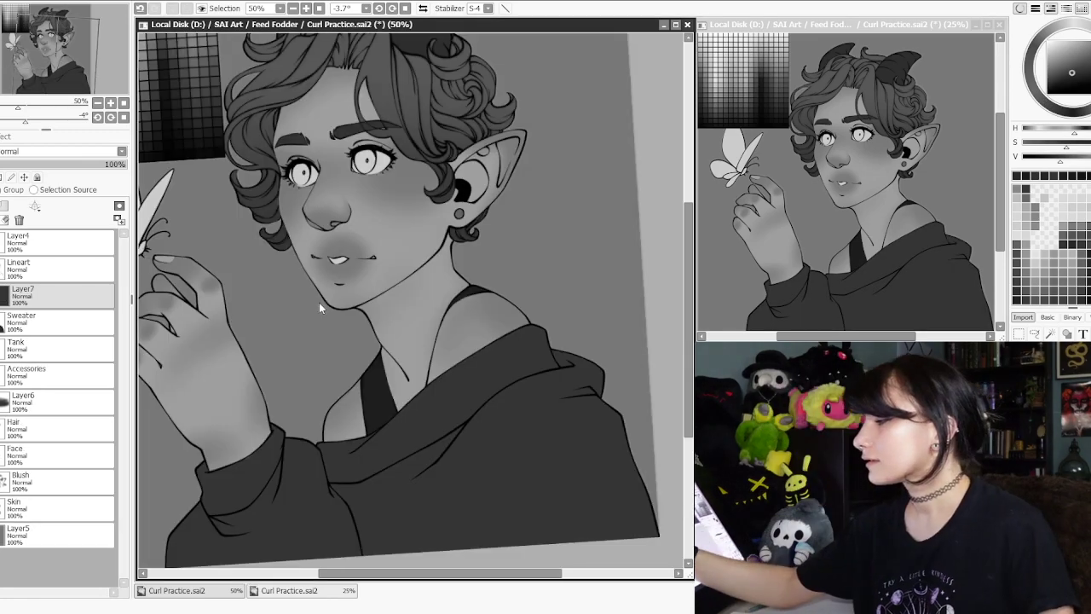
{"action": "left_click_drag", "start_coordinate": [287, 288], "coordinate": [514, 423]}
{"action": "left_click", "coordinate": [383, 213], "text": "alt"}
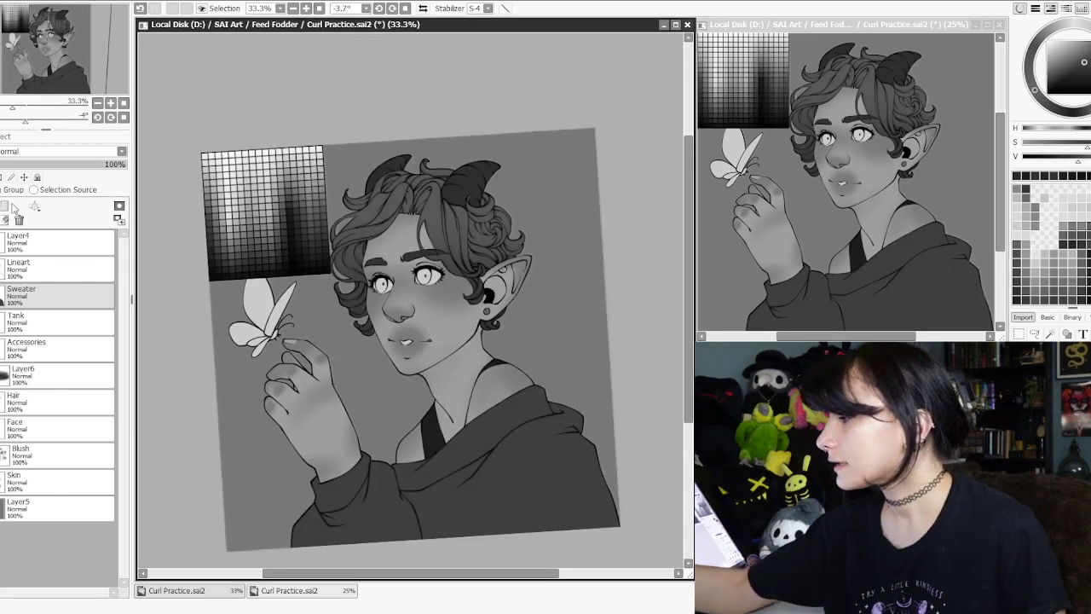
- Add a layer named Eyes above Sweater and sample a mid grey from the swatch chart for the irises
{"action": "left_click", "coordinate": [12, 207]}
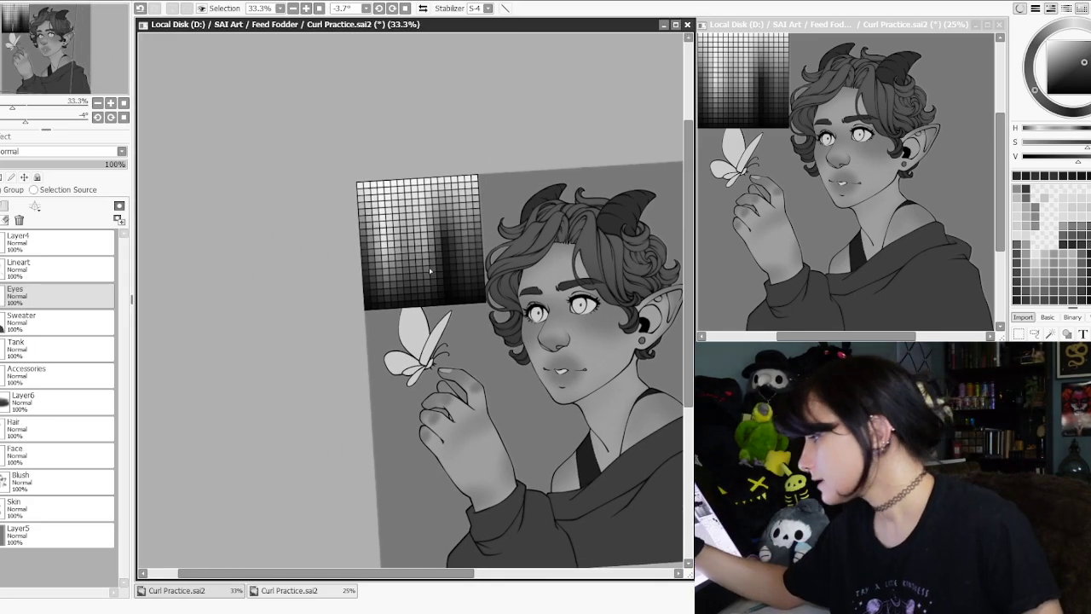
{"action": "scroll", "coordinate": [430, 251], "scroll_direction": "up", "scroll_amount": 2}
{"action": "left_click_drag", "start_coordinate": [478, 222], "coordinate": [443, 242]}
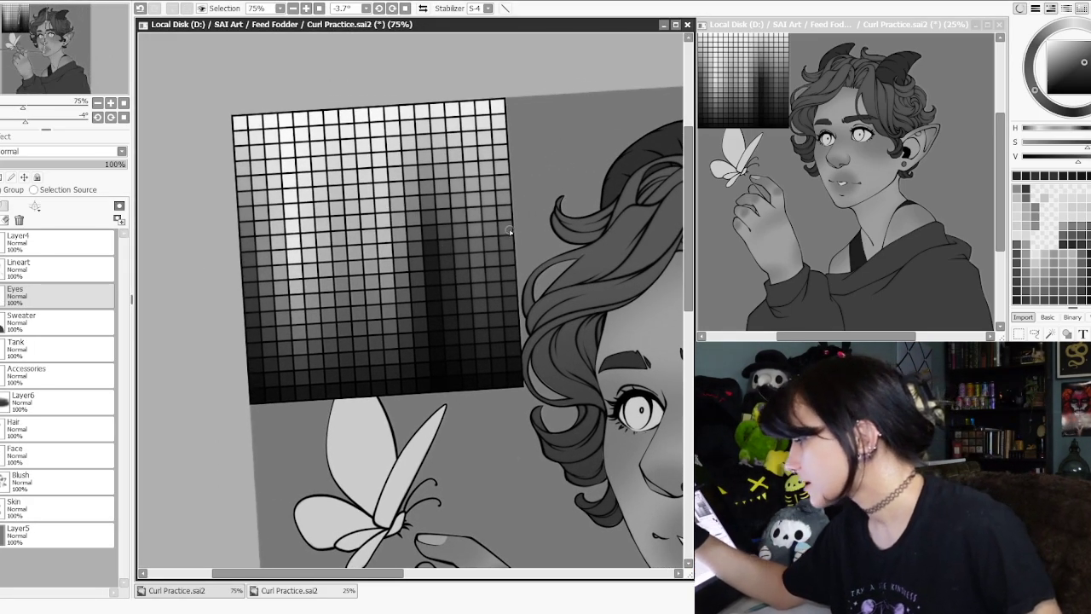
{"action": "left_click_drag", "start_coordinate": [509, 231], "coordinate": [482, 233]}
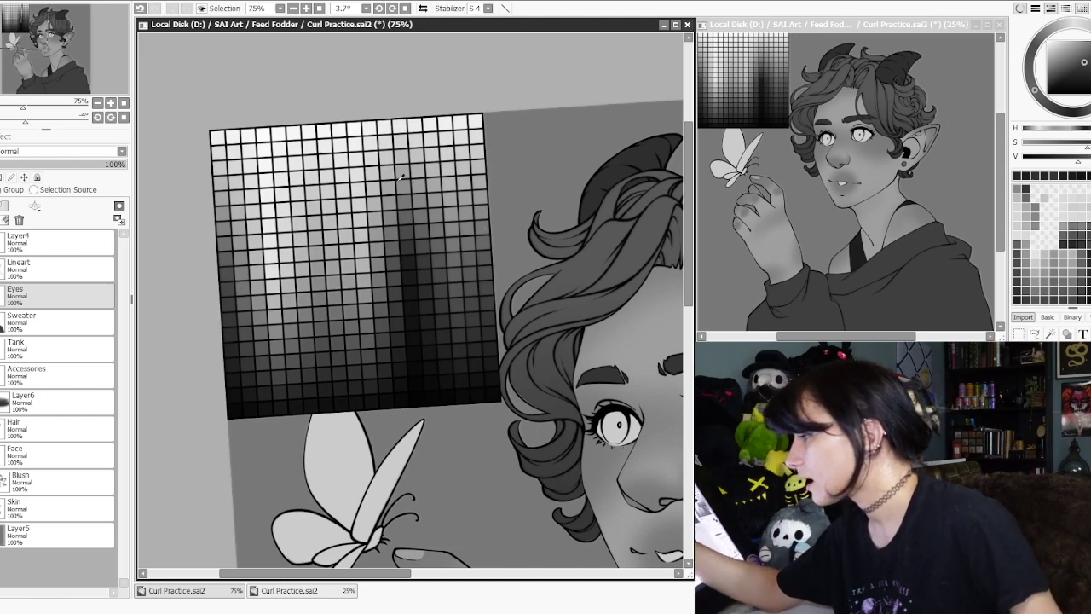
{"action": "right_click", "coordinate": [321, 257]}
{"action": "key", "text": "ctrl+z"}
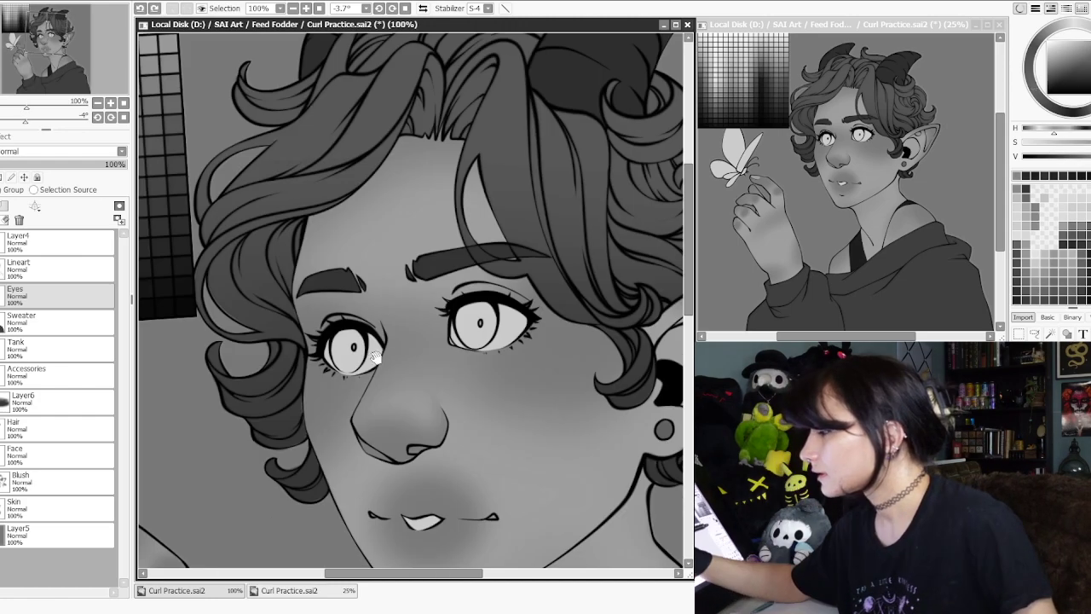
- Paint the irises of both eyes in flat mid grey on the Eyes layer
{"action": "left_click_drag", "start_coordinate": [380, 339], "coordinate": [580, 471]}
{"action": "mouse_move", "coordinate": [407, 401]}
{"action": "left_mouse_down"}
{"action": "mouse_move", "coordinate": [498, 390]}
{"action": "mouse_move", "coordinate": [181, 242]}
{"action": "left_mouse_up"}
{"action": "left_click_drag", "start_coordinate": [304, 333], "coordinate": [558, 431]}
{"action": "mouse_move", "coordinate": [418, 358]}
{"action": "left_mouse_down"}
{"action": "mouse_move", "coordinate": [514, 390]}
{"action": "mouse_move", "coordinate": [202, 211]}
{"action": "left_mouse_up"}
{"action": "right_click", "coordinate": [303, 230]}
{"action": "left_click_drag", "start_coordinate": [479, 218], "coordinate": [477, 245]}
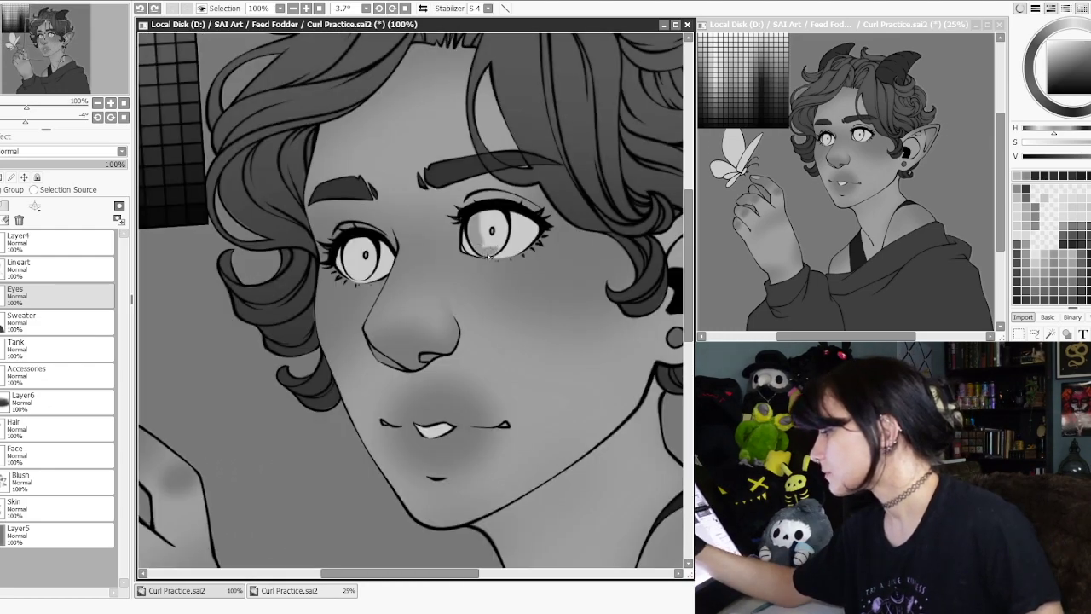
{"action": "scroll", "coordinate": [498, 241], "scroll_direction": "down", "scroll_amount": 2}
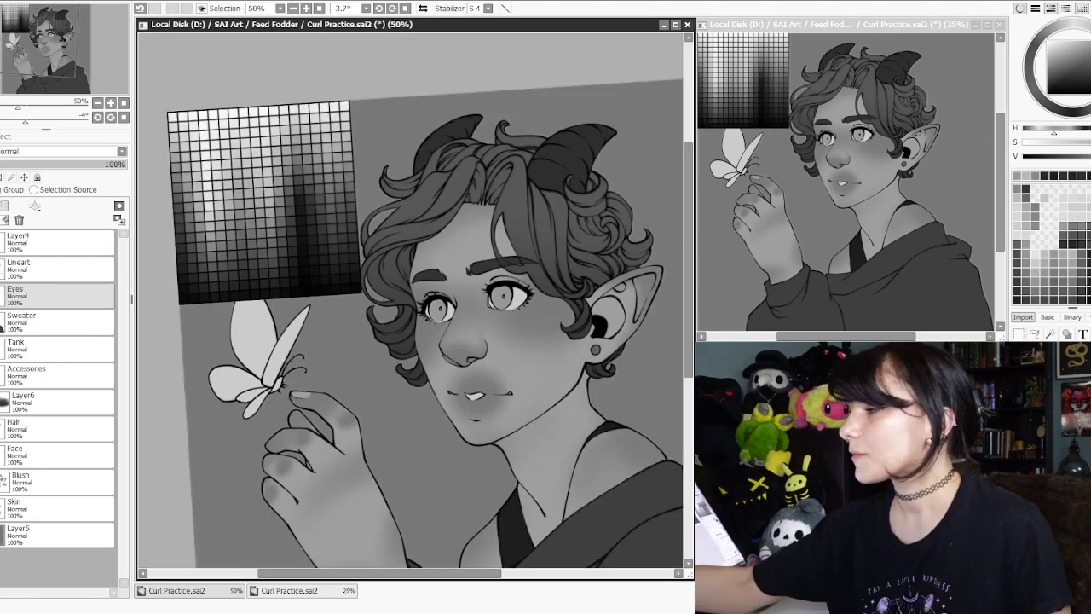
- Add a new layer clipped to Eyes and name it Eye Grad
{"action": "left_click", "coordinate": [14, 213]}
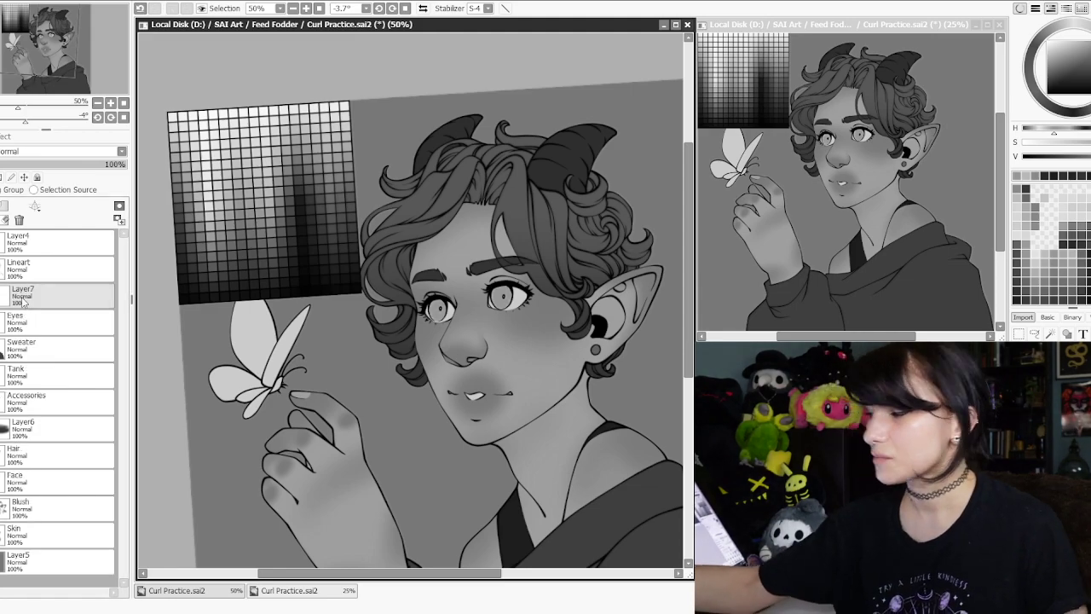
{"action": "double_click", "coordinate": [23, 289]}
{"action": "type", "text": "Eye Grad"}
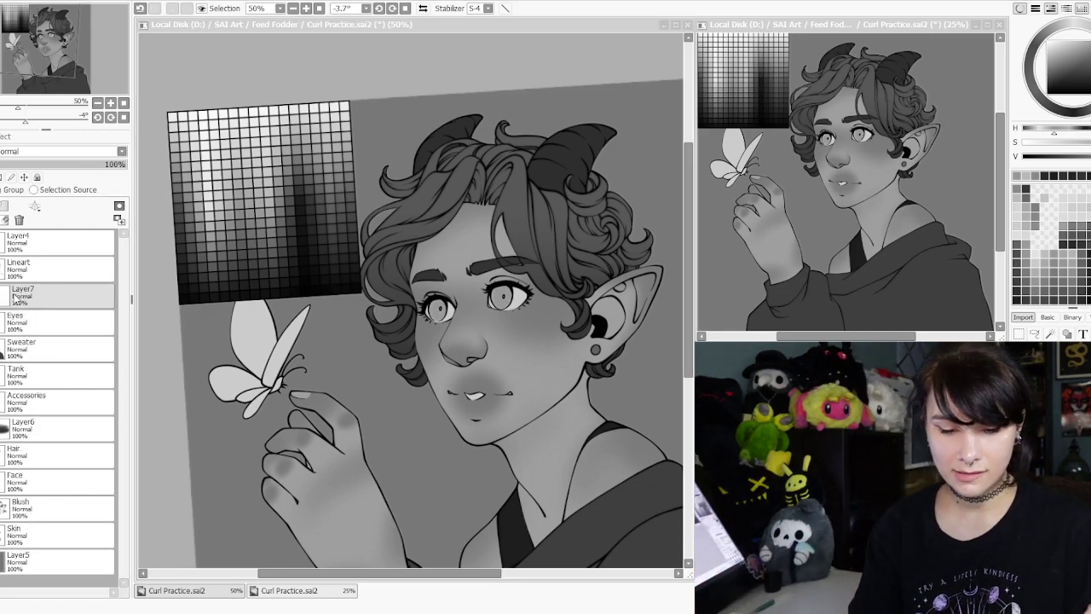
{"action": "key", "text": "Return"}
- Sample a dark grey from the swatch chart and softly shade the upper iris of the eye nearest the butterfly on the Eye Grad layer
{"action": "scroll", "coordinate": [508, 342], "scroll_direction": "up", "scroll_amount": 2}
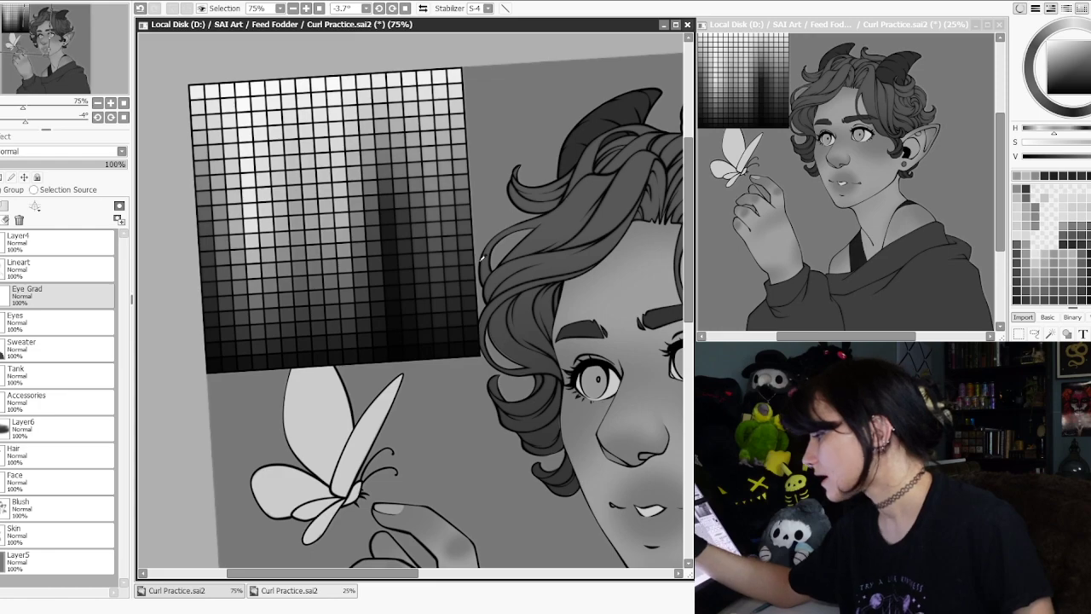
{"action": "left_click_drag", "start_coordinate": [472, 355], "coordinate": [467, 342]}
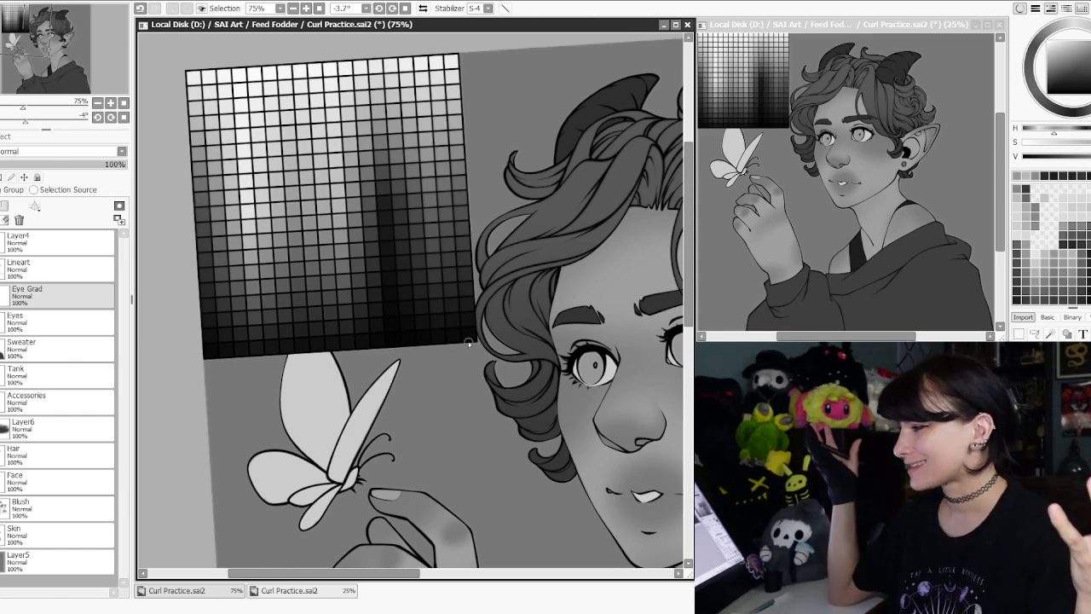
{"action": "left_click_drag", "start_coordinate": [471, 288], "coordinate": [527, 301]}
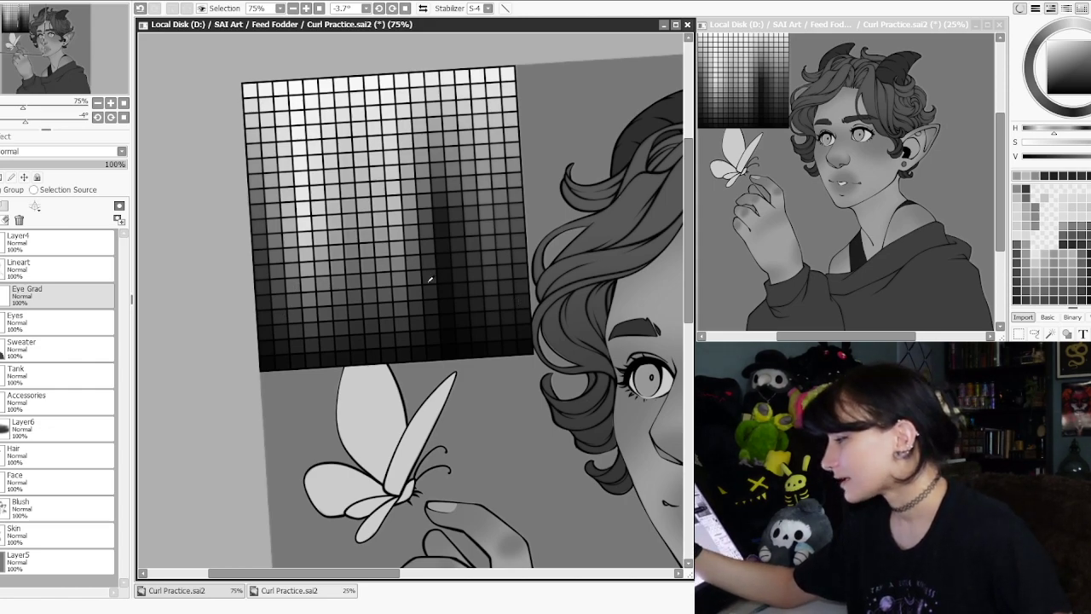
{"action": "left_click_drag", "start_coordinate": [290, 305], "coordinate": [191, 316]}
{"action": "right_click", "coordinate": [175, 330]}
{"action": "scroll", "coordinate": [523, 347], "scroll_direction": "up", "scroll_amount": 1}
{"action": "mouse_move", "coordinate": [559, 534]}
{"action": "left_mouse_down"}
{"action": "mouse_move", "coordinate": [493, 506]}
{"action": "mouse_move", "coordinate": [480, 461]}
{"action": "left_mouse_up"}
{"action": "scroll", "coordinate": [478, 288], "scroll_direction": "up", "scroll_amount": 1}
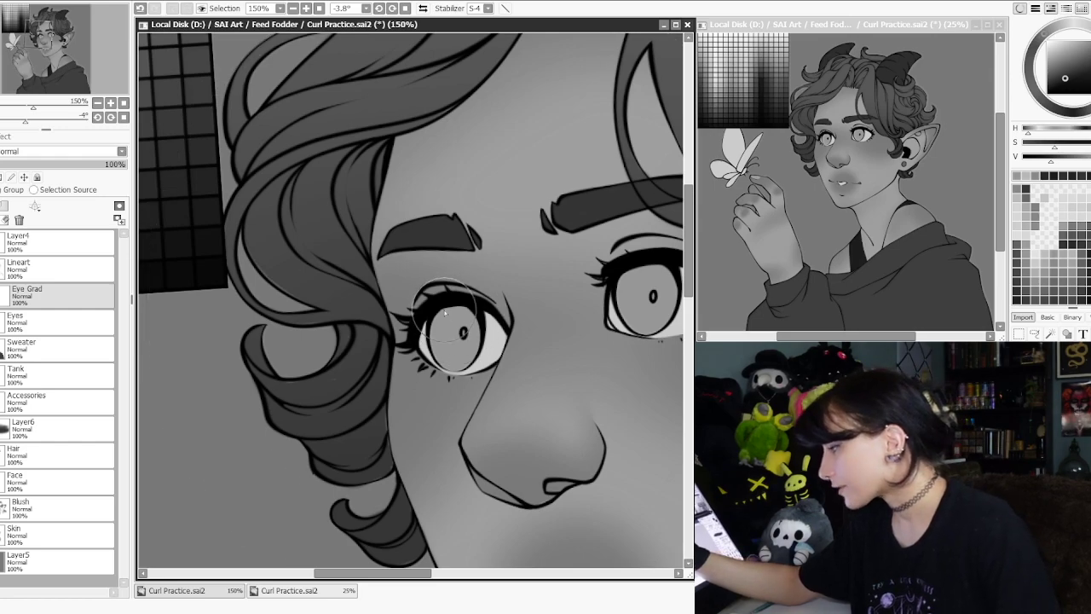
{"action": "mouse_move", "coordinate": [442, 305]}
{"action": "left_mouse_down"}
{"action": "mouse_move", "coordinate": [486, 342]}
{"action": "mouse_move", "coordinate": [454, 313]}
{"action": "mouse_move", "coordinate": [474, 309]}
{"action": "left_mouse_up"}
{"action": "key", "text": "ctrl+z"}
{"action": "mouse_move", "coordinate": [554, 304]}
{"action": "left_mouse_down"}
{"action": "mouse_move", "coordinate": [492, 419]}
{"action": "mouse_move", "coordinate": [458, 428]}
{"action": "left_mouse_up"}
{"action": "mouse_move", "coordinate": [517, 339]}
{"action": "left_mouse_down"}
{"action": "mouse_move", "coordinate": [618, 333]}
{"action": "mouse_move", "coordinate": [589, 411]}
{"action": "left_mouse_up"}
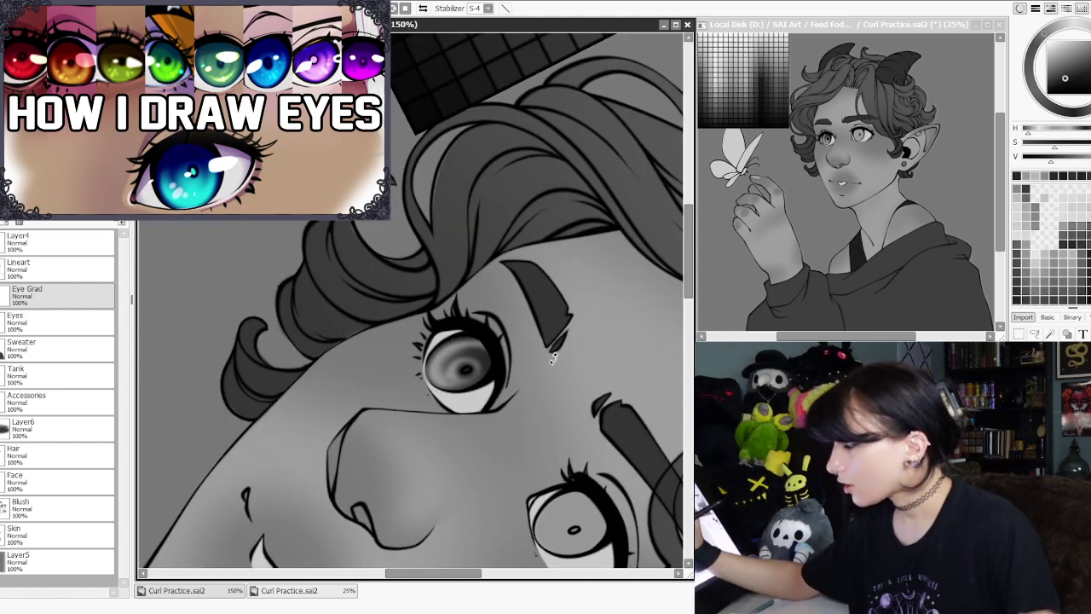
- Refine the soft dark gradient around the pupil of the same iris, undoing unwanted strokes
{"action": "left_click_drag", "start_coordinate": [554, 359], "coordinate": [544, 247]}
{"action": "mouse_move", "coordinate": [488, 304]}
{"action": "left_mouse_down"}
{"action": "mouse_move", "coordinate": [487, 288]}
{"action": "mouse_move", "coordinate": [485, 317]}
{"action": "left_mouse_up"}
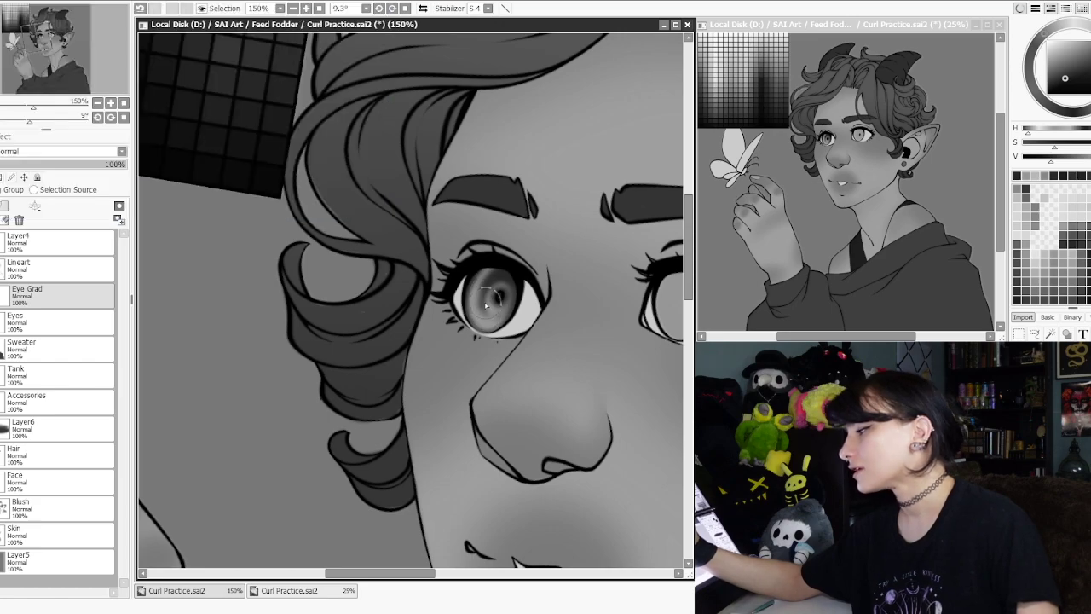
{"action": "key", "text": "ctrl+z"}
{"action": "mouse_move", "coordinate": [540, 262]}
{"action": "left_mouse_down"}
{"action": "mouse_move", "coordinate": [582, 324]}
{"action": "mouse_move", "coordinate": [554, 319]}
{"action": "left_mouse_up"}
{"action": "mouse_move", "coordinate": [485, 392]}
{"action": "left_mouse_down"}
{"action": "mouse_move", "coordinate": [516, 368]}
{"action": "mouse_move", "coordinate": [502, 439]}
{"action": "mouse_move", "coordinate": [498, 415]}
{"action": "left_mouse_up"}
{"action": "key", "text": "ctrl+z"}
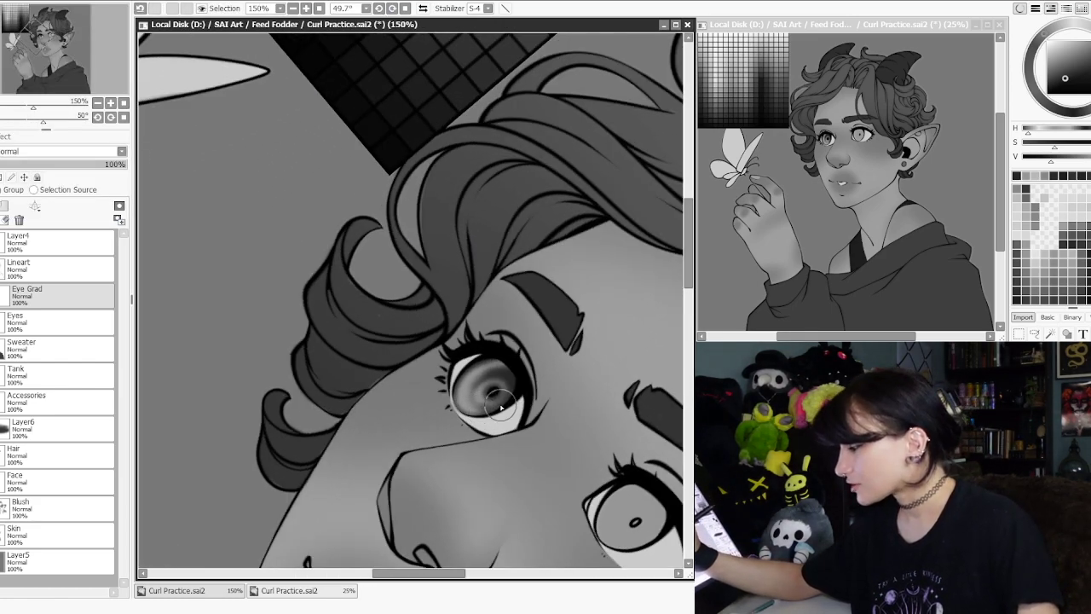
{"action": "left_click_drag", "start_coordinate": [544, 364], "coordinate": [553, 344]}
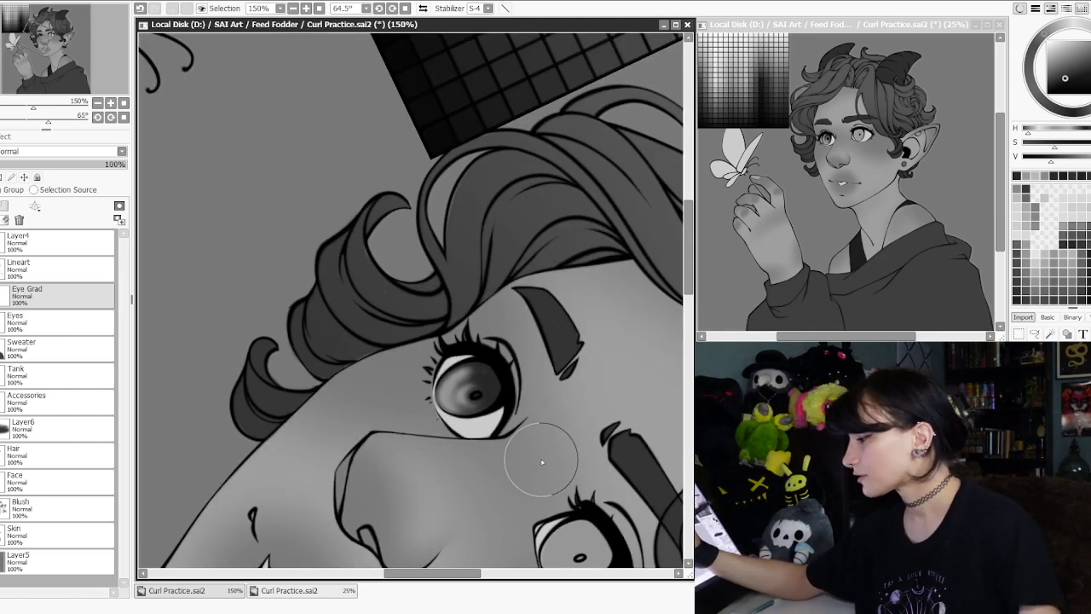
- Shade the iris of the eye nearest the pointed ear on the Eye Grad layer with a matching soft gradient, darkest under the upper lid
{"action": "mouse_move", "coordinate": [503, 384]}
{"action": "left_mouse_down"}
{"action": "mouse_move", "coordinate": [507, 312]}
{"action": "mouse_move", "coordinate": [487, 331]}
{"action": "mouse_move", "coordinate": [480, 254]}
{"action": "left_mouse_up"}
{"action": "scroll", "coordinate": [528, 299], "scroll_direction": "up", "scroll_amount": 1}
{"action": "left_click_drag", "start_coordinate": [554, 296], "coordinate": [510, 315]}
{"action": "mouse_move", "coordinate": [412, 297]}
{"action": "left_mouse_down"}
{"action": "mouse_move", "coordinate": [415, 380]}
{"action": "mouse_move", "coordinate": [501, 281]}
{"action": "left_mouse_up"}
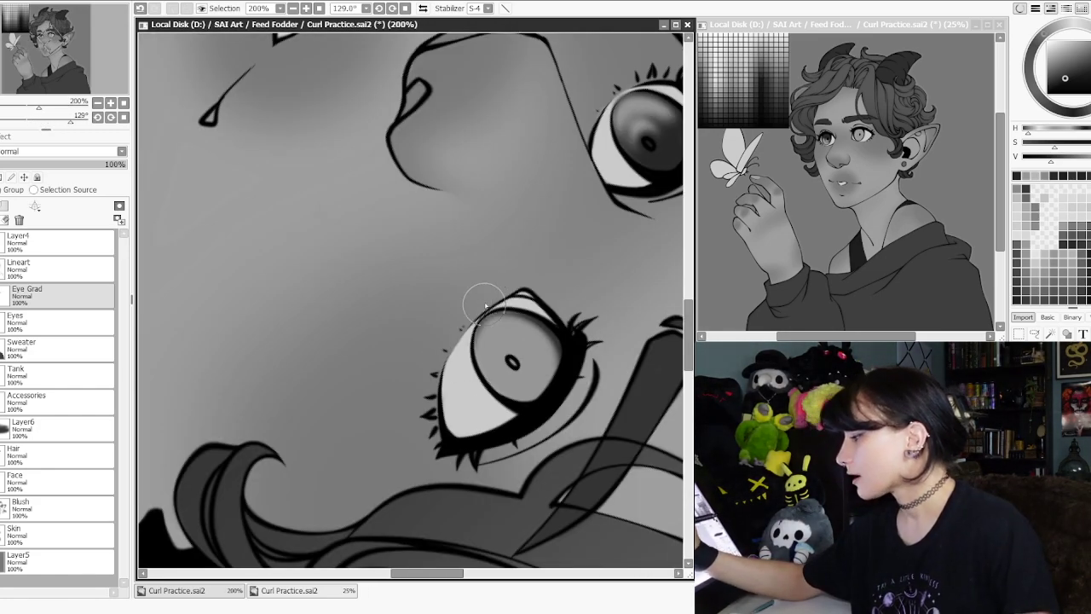
{"action": "mouse_move", "coordinate": [468, 374]}
{"action": "left_mouse_down"}
{"action": "mouse_move", "coordinate": [554, 405]}
{"action": "mouse_move", "coordinate": [542, 407]}
{"action": "mouse_move", "coordinate": [488, 288]}
{"action": "left_mouse_up"}
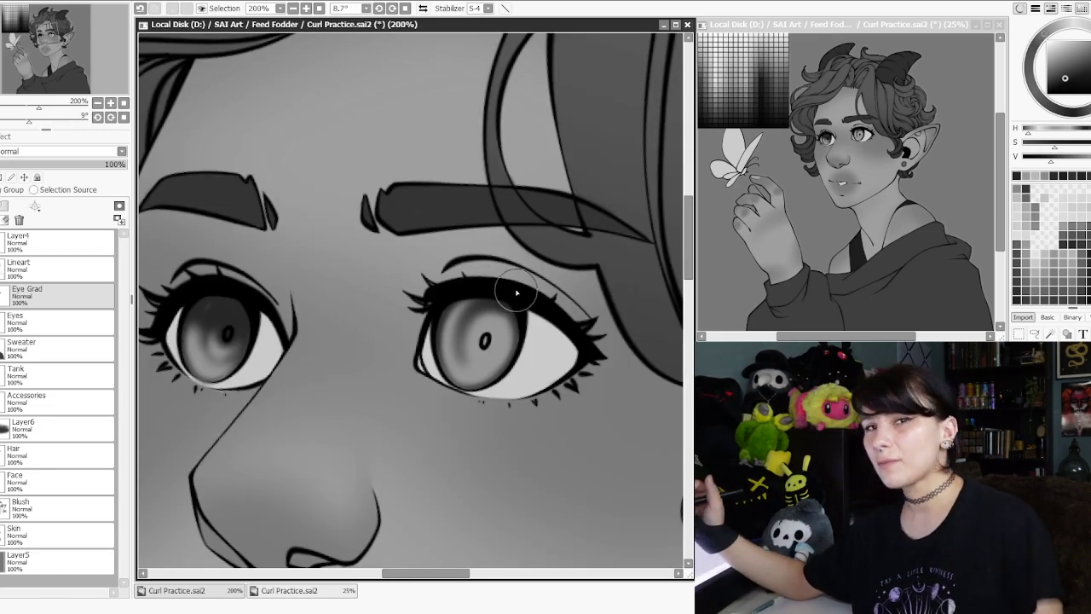
{"action": "key", "text": "ctrl+z"}
{"action": "mouse_move", "coordinate": [461, 349]}
{"action": "left_mouse_down"}
{"action": "mouse_move", "coordinate": [503, 294]}
{"action": "mouse_move", "coordinate": [490, 312]}
{"action": "left_mouse_up"}
{"action": "mouse_move", "coordinate": [527, 257]}
{"action": "left_mouse_down"}
{"action": "mouse_move", "coordinate": [533, 277]}
{"action": "mouse_move", "coordinate": [499, 448]}
{"action": "left_mouse_up"}
{"action": "mouse_move", "coordinate": [440, 365]}
{"action": "left_mouse_down"}
{"action": "mouse_move", "coordinate": [491, 306]}
{"action": "mouse_move", "coordinate": [562, 365]}
{"action": "mouse_move", "coordinate": [455, 378]}
{"action": "mouse_move", "coordinate": [408, 398]}
{"action": "left_mouse_up"}
{"action": "left_click_drag", "start_coordinate": [533, 335], "coordinate": [514, 228]}
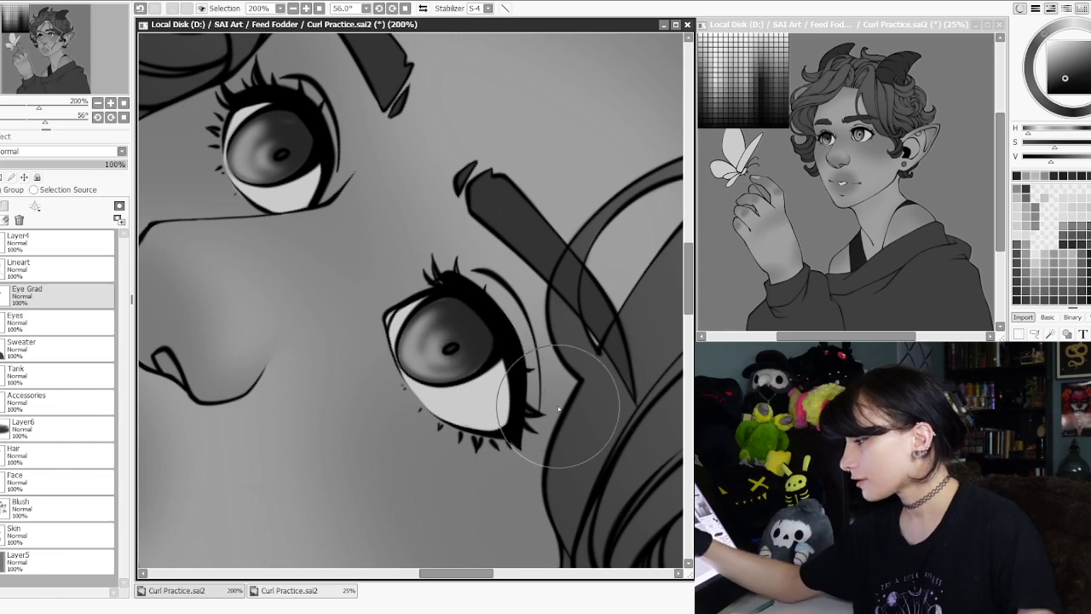
- Compare the irises with the Eye Grad layer hidden and shown, and touch up the inner eye corners on the Eyes layer
{"action": "left_click_drag", "start_coordinate": [546, 401], "coordinate": [529, 334]}
{"action": "left_click", "coordinate": [2, 295]}
{"action": "left_click", "coordinate": [51, 322]}
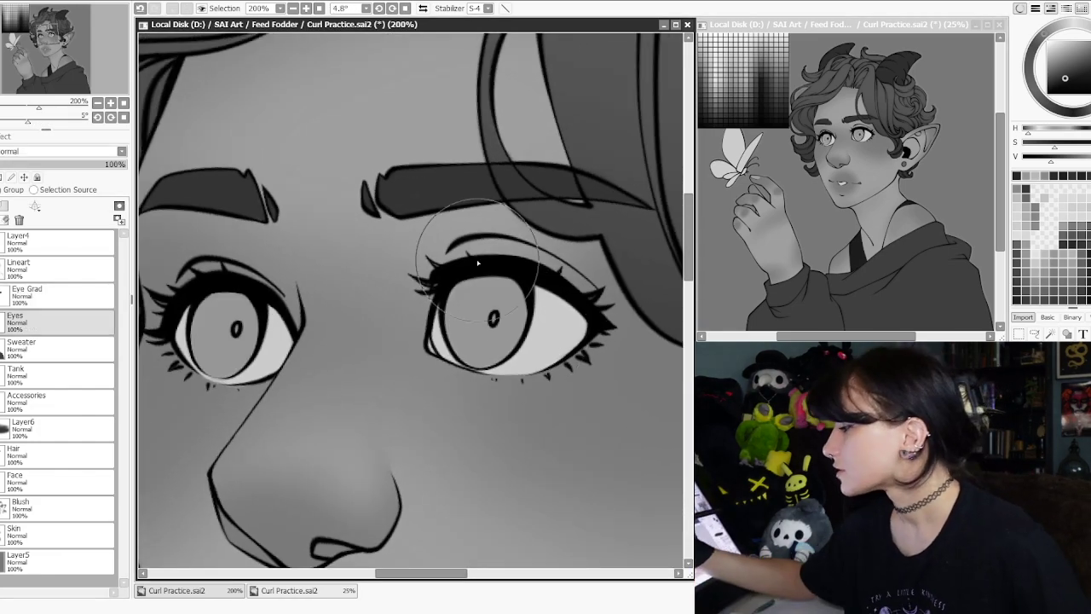
{"action": "left_click", "coordinate": [1, 295]}
{"action": "key", "text": "n"}
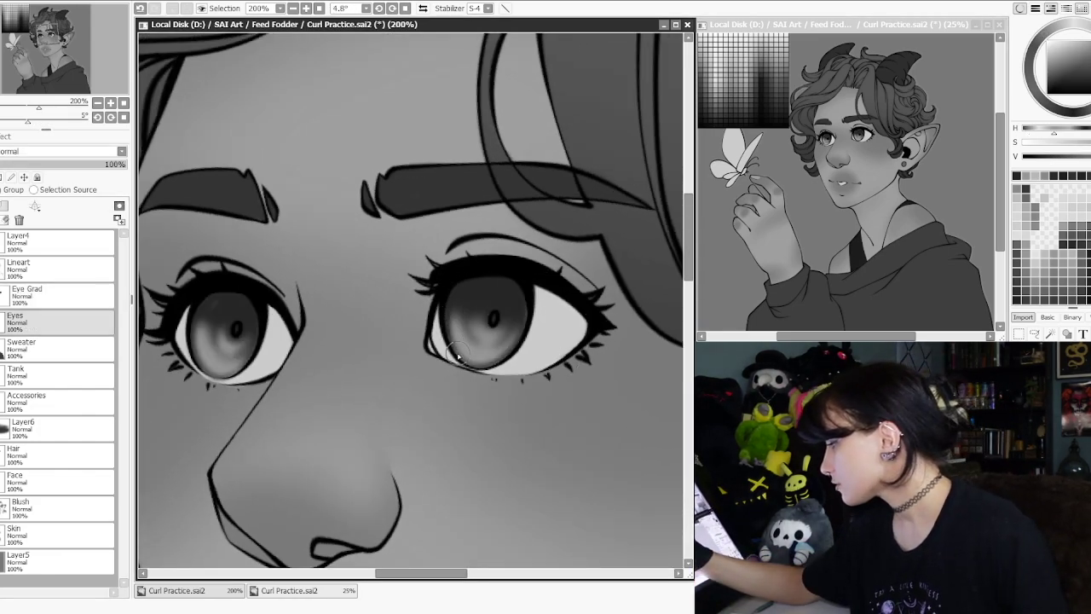
{"action": "left_click_drag", "start_coordinate": [295, 356], "coordinate": [423, 377]}
{"action": "mouse_move", "coordinate": [340, 337]}
{"action": "left_mouse_down"}
{"action": "mouse_move", "coordinate": [334, 323]}
{"action": "mouse_move", "coordinate": [324, 348]}
{"action": "left_mouse_up"}
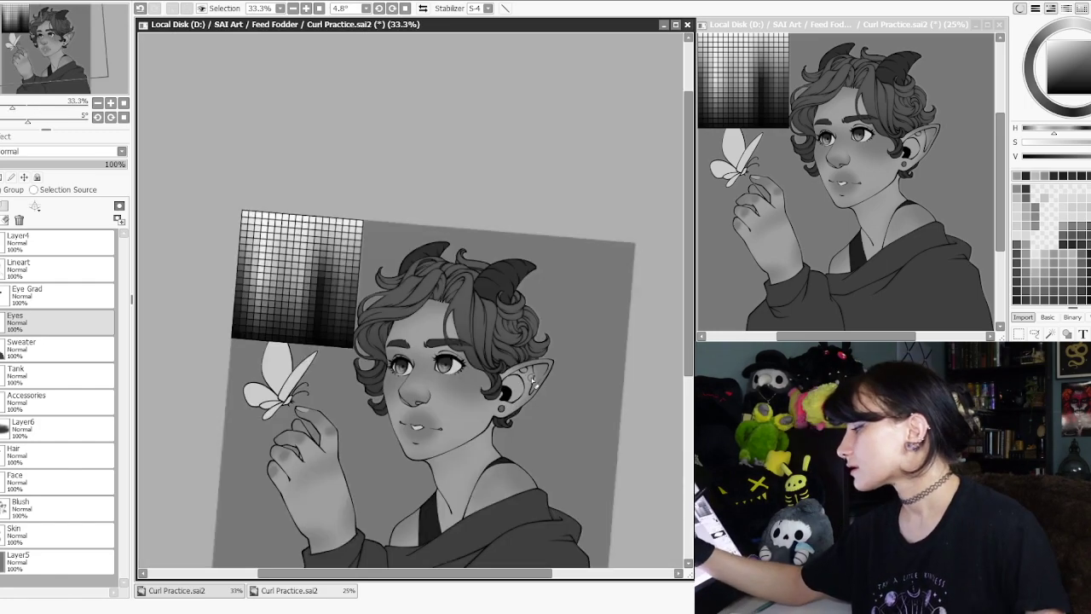
{"action": "key", "text": "Home"}
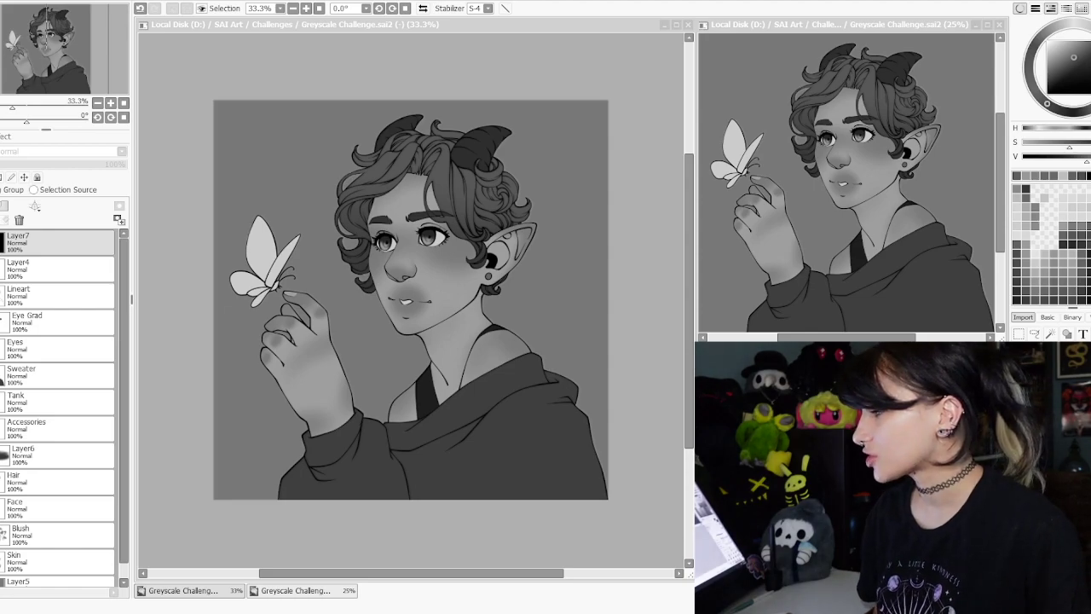
- Group the base value layers into a Colors folder and add a Multiply layer named Cell Shading directly above it
{"action": "left_click", "coordinate": [2, 269]}
{"action": "left_click", "coordinate": [1, 269]}
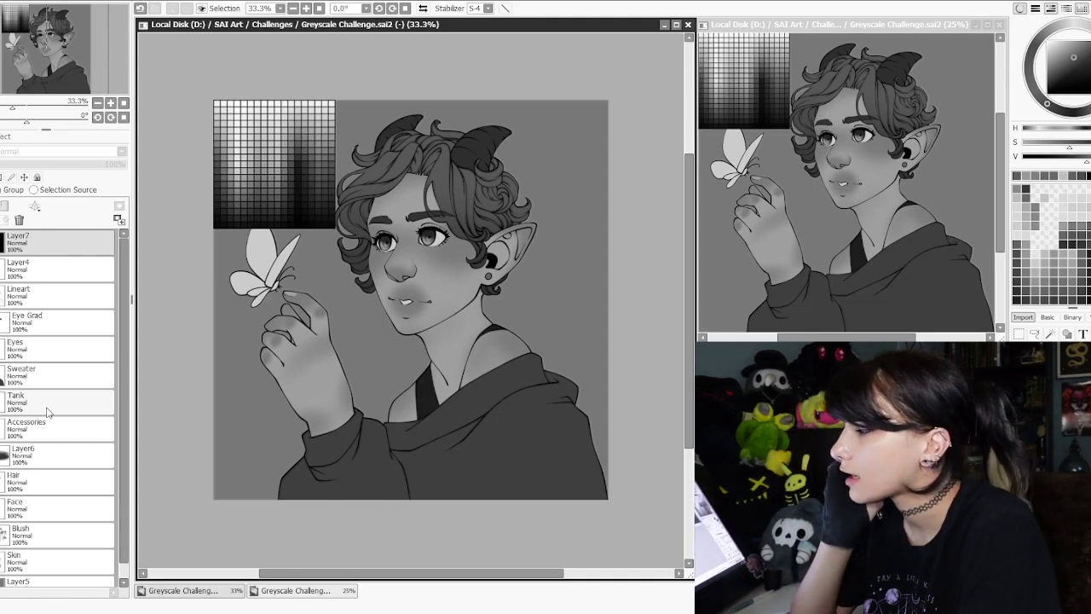
{"action": "left_click", "coordinate": [51, 296]}
{"action": "left_click", "coordinate": [51, 322]}
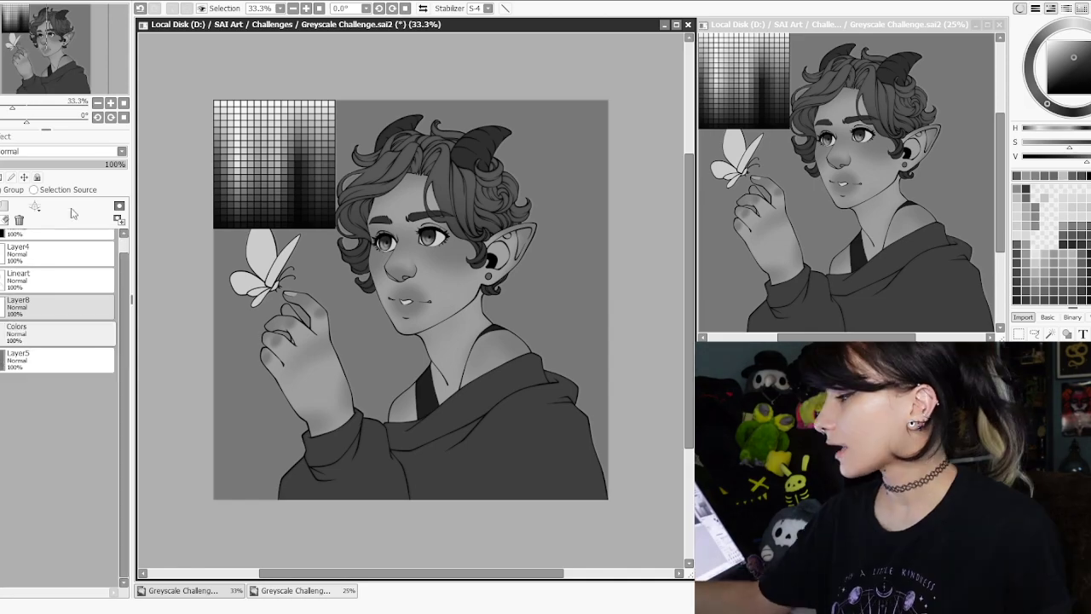
{"action": "double_click", "coordinate": [22, 300]}
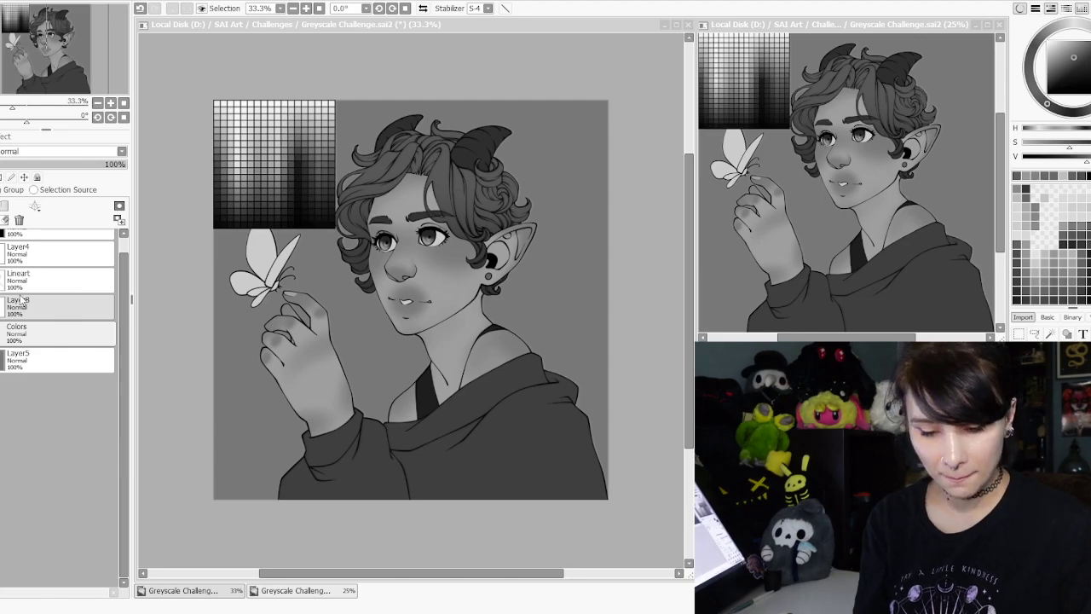
{"action": "key", "text": "Return"}
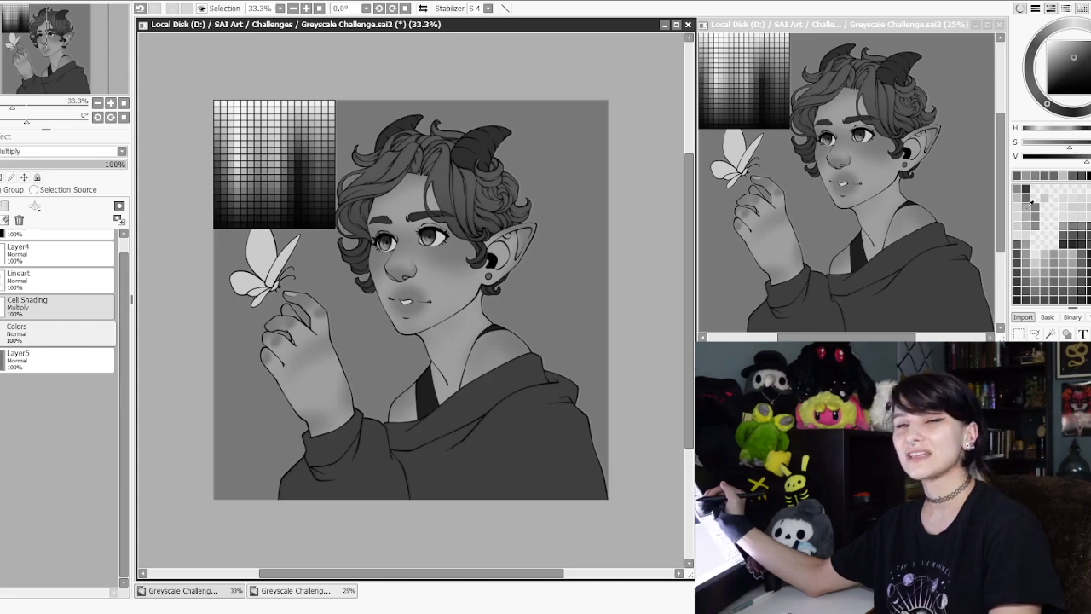
- Sample a shadow grey from the swatch chart and clip the Cell Shading layer to the Colors folder
{"action": "scroll", "coordinate": [417, 242], "scroll_direction": "up", "scroll_amount": 2}
{"action": "left_click_drag", "start_coordinate": [390, 261], "coordinate": [574, 422]}
{"action": "left_click_drag", "start_coordinate": [444, 307], "coordinate": [492, 365]}
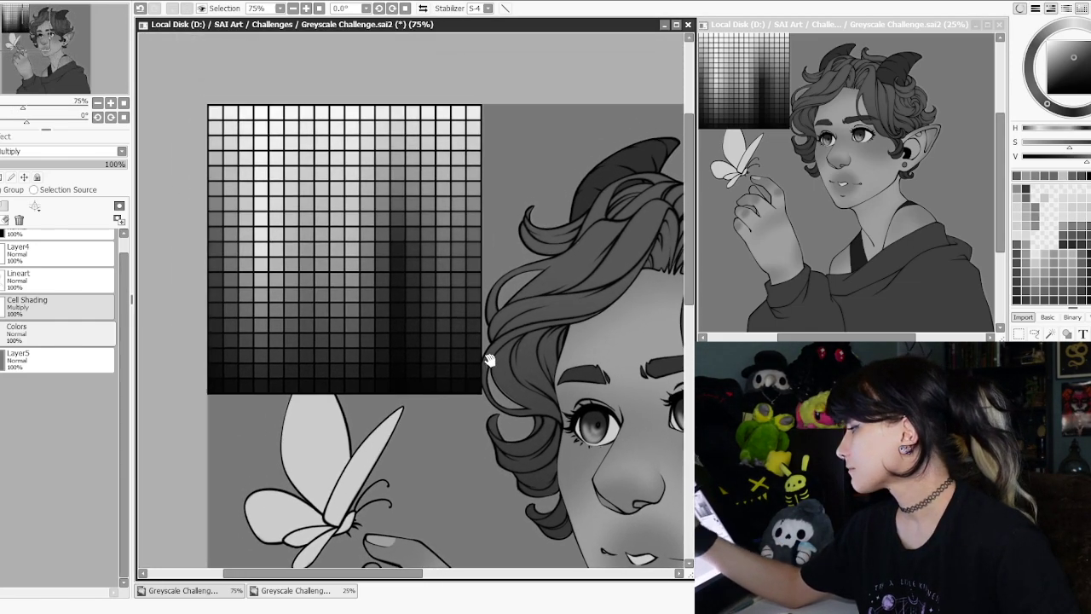
{"action": "left_click", "coordinate": [1035, 209]}
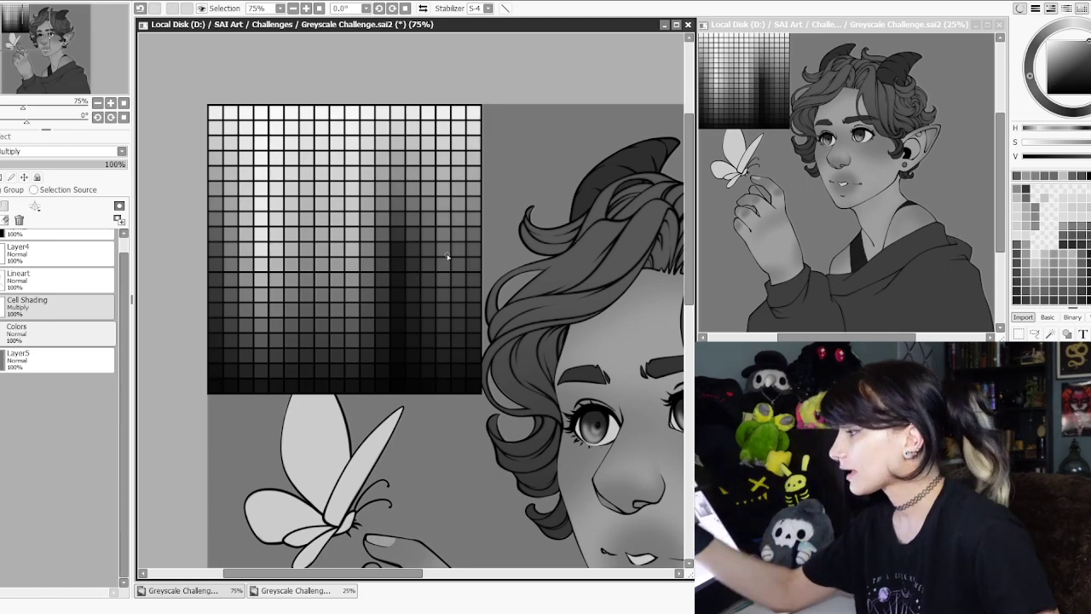
{"action": "right_click", "coordinate": [330, 227]}
{"action": "scroll", "coordinate": [521, 245], "scroll_direction": "down", "scroll_amount": 2}
{"action": "left_click_drag", "start_coordinate": [595, 327], "coordinate": [444, 251]}
{"action": "scroll", "coordinate": [475, 257], "scroll_direction": "up", "scroll_amount": 1}
{"action": "scroll", "coordinate": [444, 251], "scroll_direction": "up", "scroll_amount": 2}
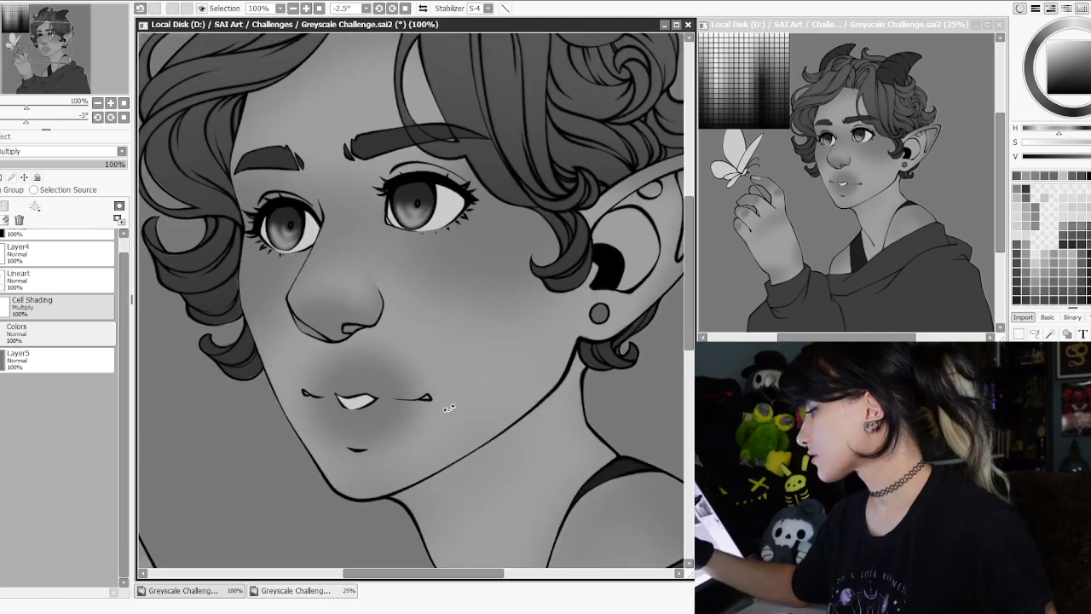
- Test the shadow grey around the eye nearest the pointed ear and sample a different grey from the swatch chart
{"action": "left_click_drag", "start_coordinate": [443, 401], "coordinate": [384, 241]}
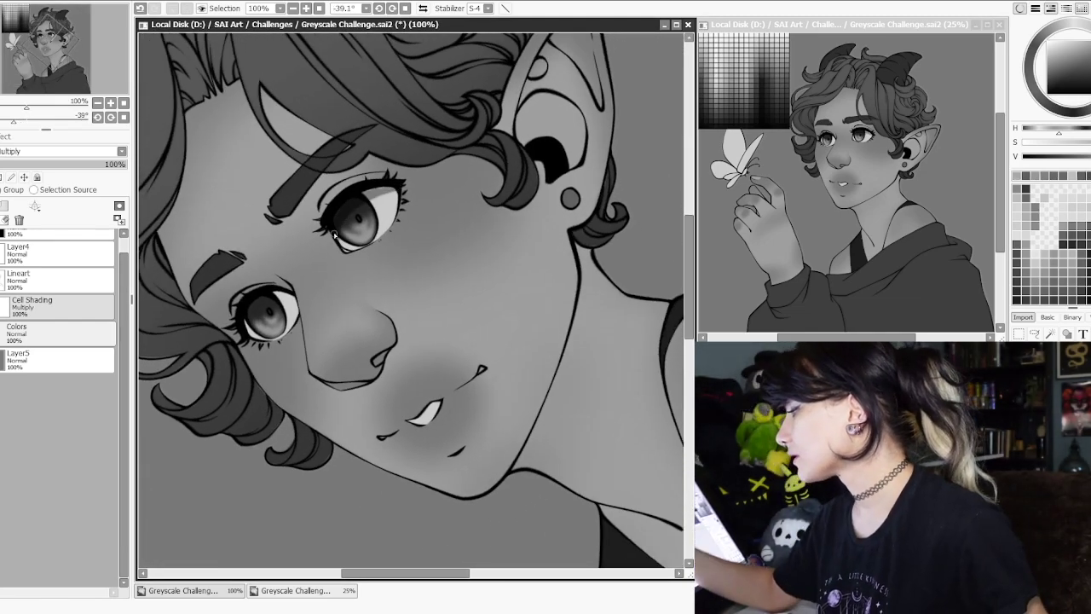
{"action": "left_click_drag", "start_coordinate": [336, 224], "coordinate": [445, 269]}
{"action": "mouse_move", "coordinate": [518, 323]}
{"action": "left_mouse_down"}
{"action": "mouse_move", "coordinate": [428, 310]}
{"action": "mouse_move", "coordinate": [262, 256]}
{"action": "left_mouse_up"}
{"action": "mouse_move", "coordinate": [320, 435]}
{"action": "left_mouse_down"}
{"action": "mouse_move", "coordinate": [349, 449]}
{"action": "mouse_move", "coordinate": [440, 433]}
{"action": "left_mouse_up"}
{"action": "left_click_drag", "start_coordinate": [332, 404], "coordinate": [304, 376]}
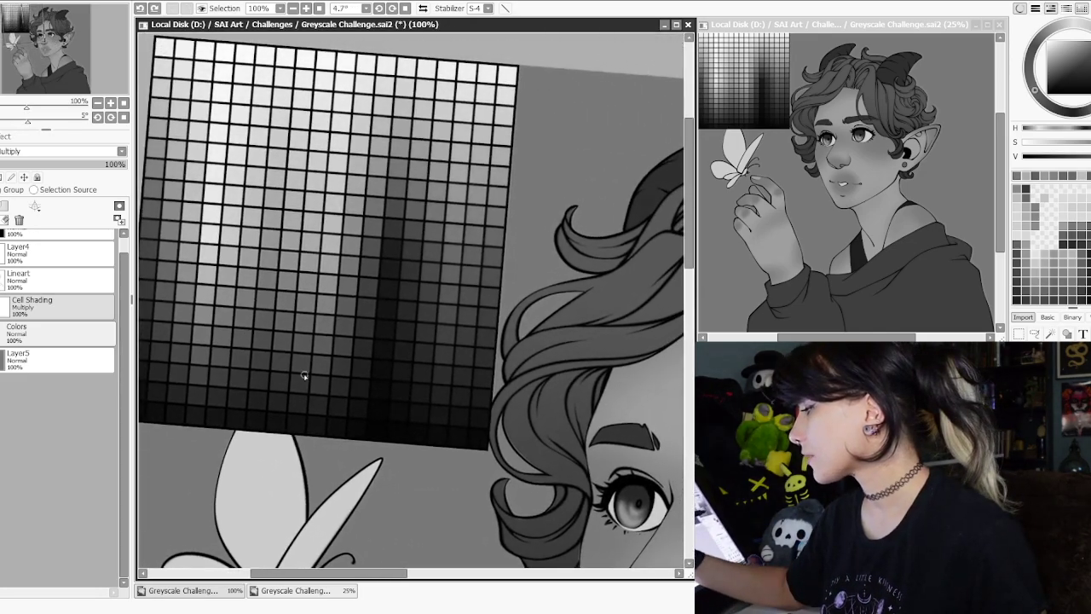
- Paint hard-edged shadows on the eye whites beneath the upper lids and inside the pointed ear on the Cell Shading layer
{"action": "left_click_drag", "start_coordinate": [362, 180], "coordinate": [443, 273]}
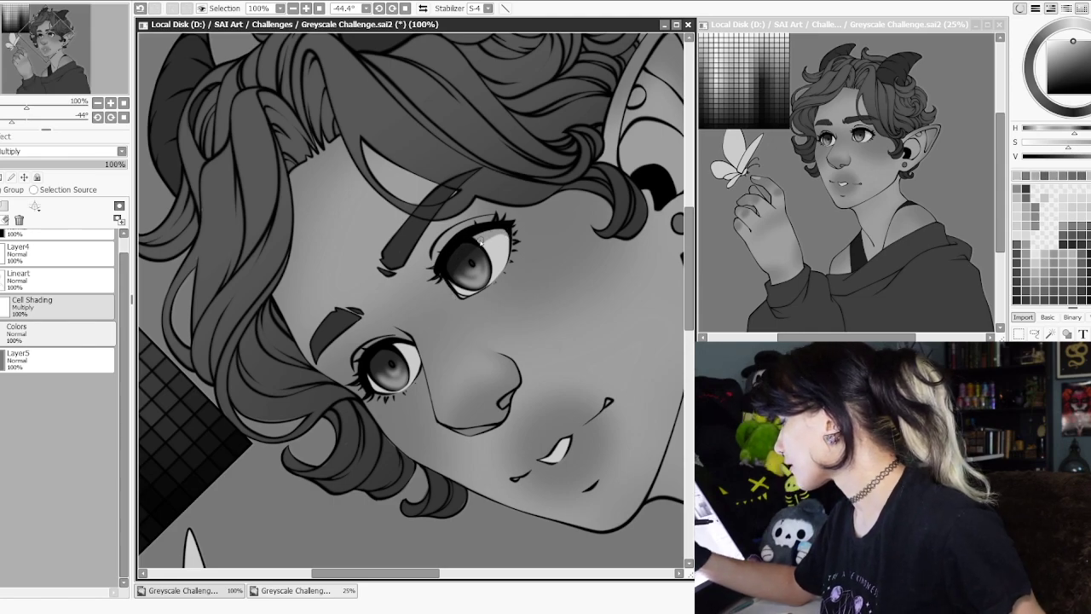
{"action": "key", "text": "ctrl+s"}
{"action": "mouse_move", "coordinate": [456, 292]}
{"action": "left_mouse_down"}
{"action": "mouse_move", "coordinate": [315, 275]}
{"action": "mouse_move", "coordinate": [435, 222]}
{"action": "mouse_move", "coordinate": [547, 191]}
{"action": "left_mouse_up"}
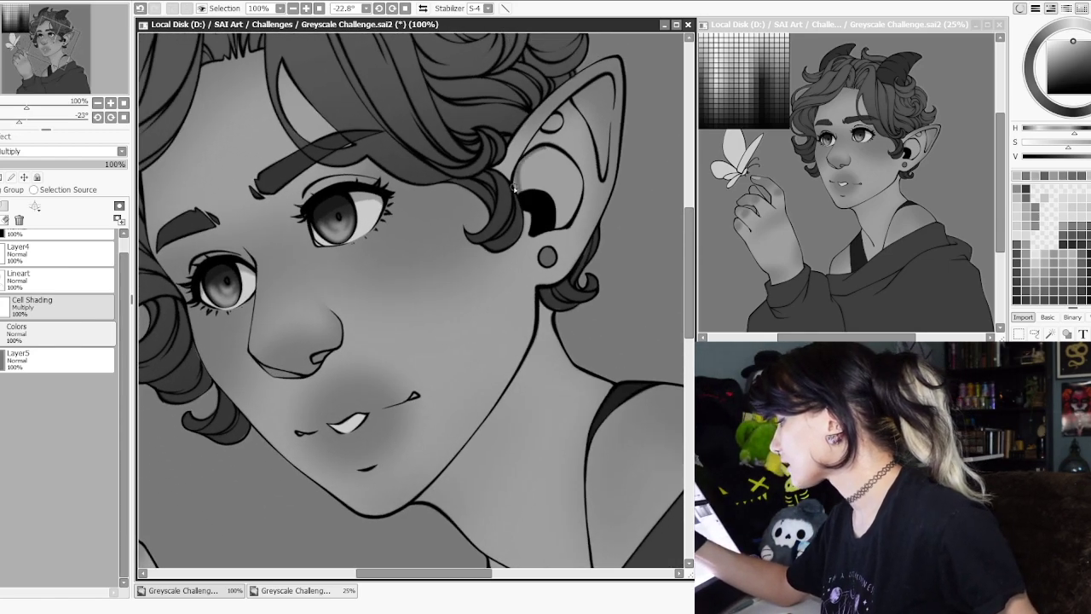
{"action": "left_click", "coordinate": [565, 175]}
{"action": "mouse_move", "coordinate": [565, 175]}
{"action": "left_mouse_down"}
{"action": "mouse_move", "coordinate": [539, 246]}
{"action": "mouse_move", "coordinate": [552, 181]}
{"action": "mouse_move", "coordinate": [594, 175]}
{"action": "mouse_move", "coordinate": [554, 167]}
{"action": "mouse_move", "coordinate": [381, 272]}
{"action": "left_mouse_up"}
{"action": "left_click", "coordinate": [528, 193]}
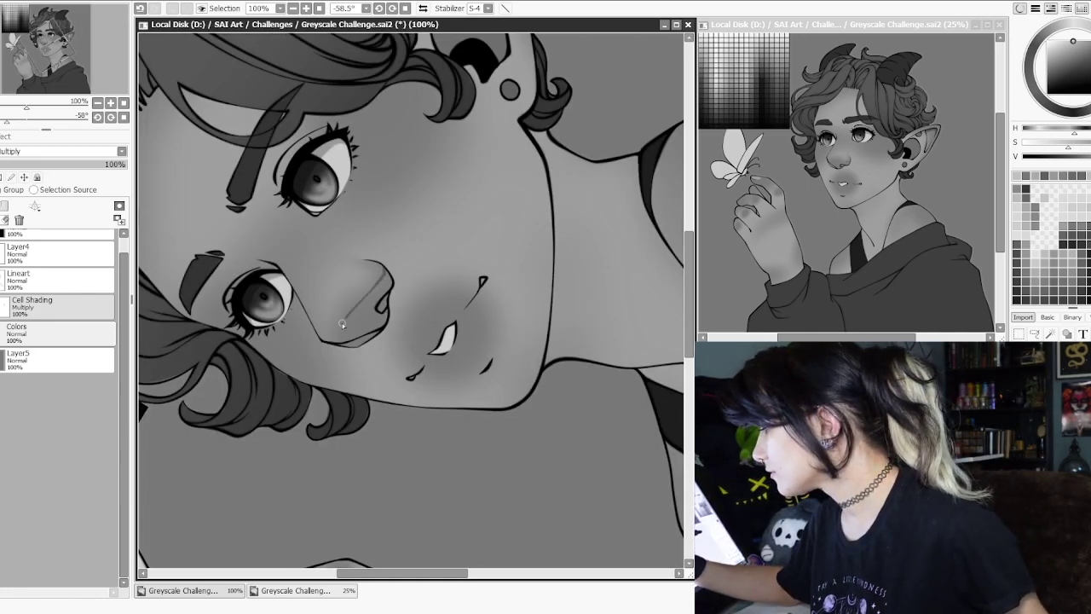
- Outline and fill flat shadows on the nose's underside, the upper lip, below the lower lip and on the neck under the jaw
{"action": "left_click_drag", "start_coordinate": [339, 344], "coordinate": [391, 224]}
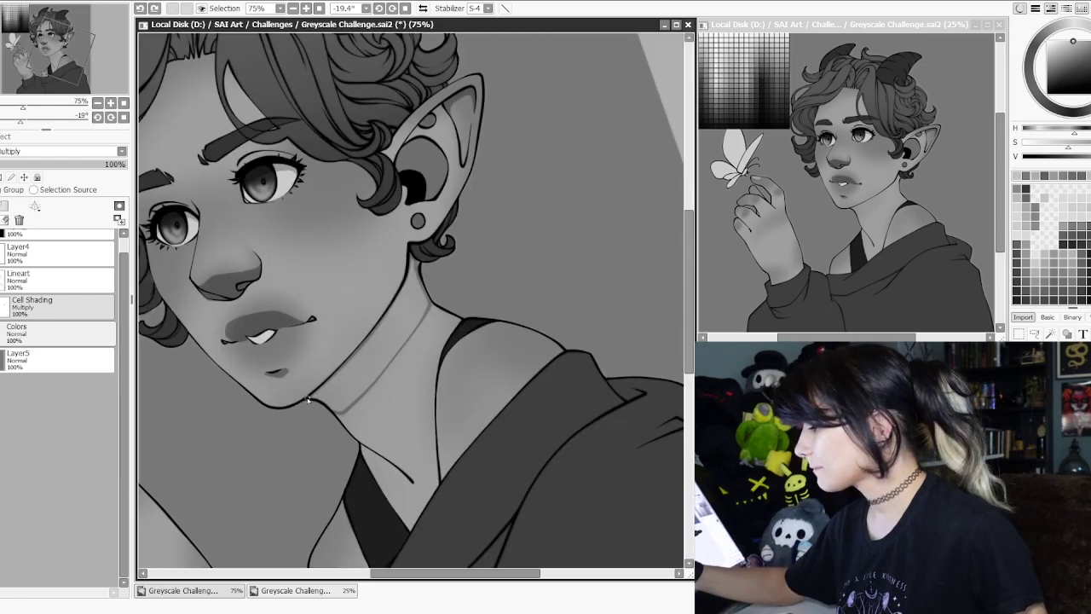
{"action": "left_click_drag", "start_coordinate": [306, 396], "coordinate": [341, 404]}
{"action": "left_click", "coordinate": [345, 381]}
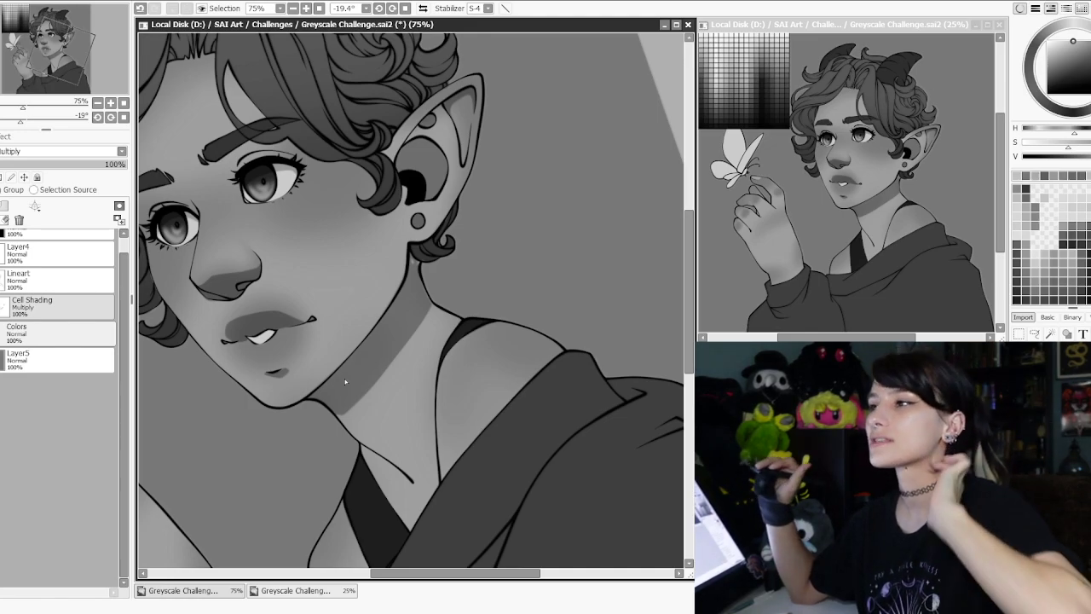
- Shade the collarbone hollow and the neck tendon at the base of the throat with tapered, hard-edged shadows
{"action": "left_click_drag", "start_coordinate": [489, 369], "coordinate": [439, 271]}
{"action": "left_click_drag", "start_coordinate": [529, 282], "coordinate": [531, 309], "text": "alt"}
{"action": "left_click_drag", "start_coordinate": [426, 309], "coordinate": [491, 298]}
{"action": "left_click_drag", "start_coordinate": [409, 340], "coordinate": [424, 309]}
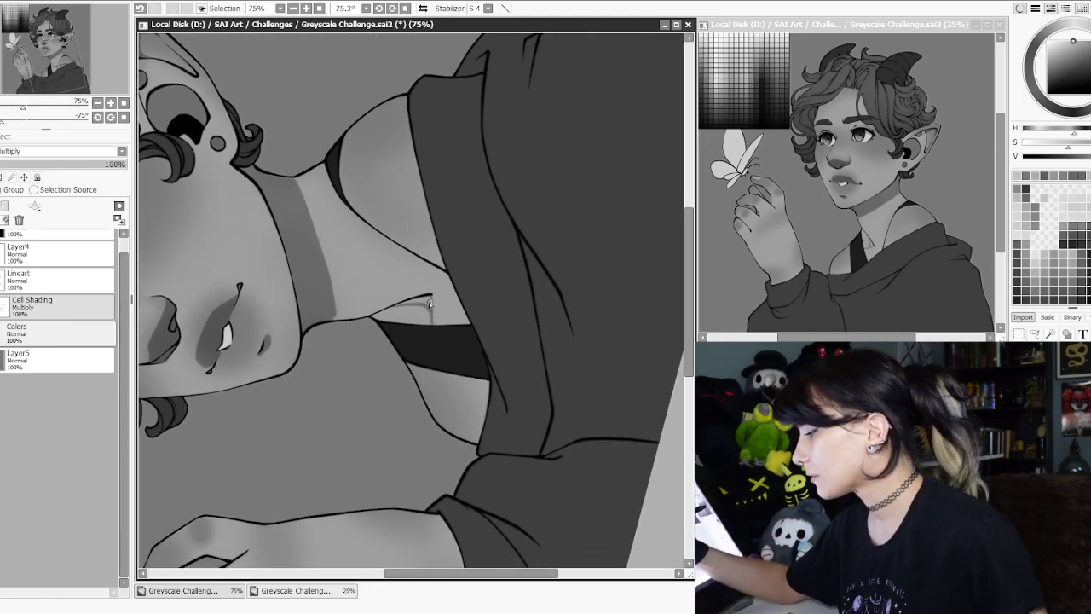
{"action": "left_click_drag", "start_coordinate": [465, 332], "coordinate": [462, 284]}
{"action": "left_click_drag", "start_coordinate": [477, 351], "coordinate": [426, 312]}
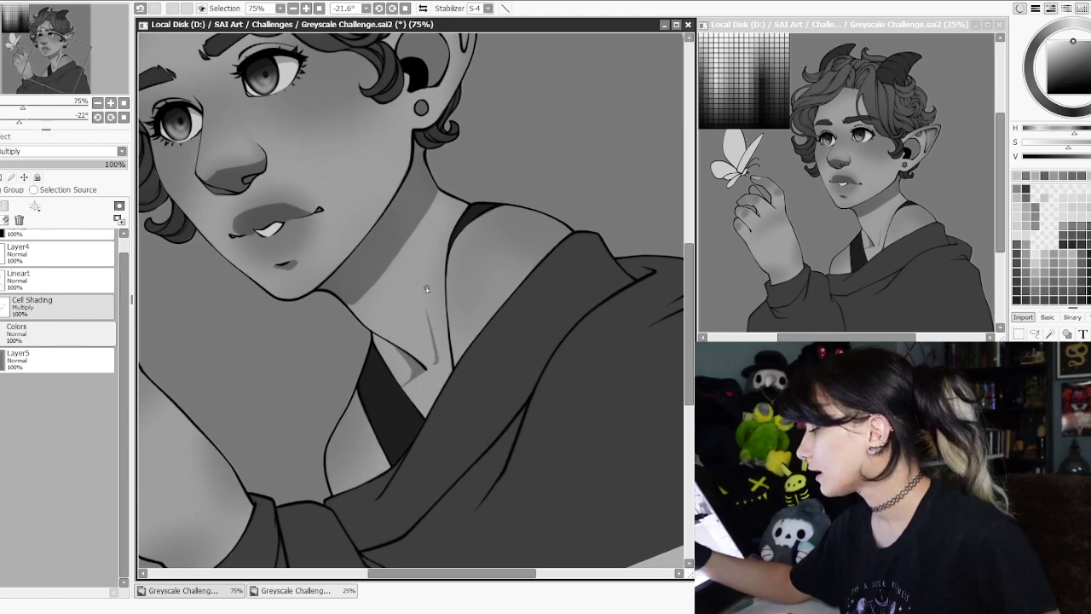
{"action": "left_click_drag", "start_coordinate": [438, 364], "coordinate": [426, 297]}
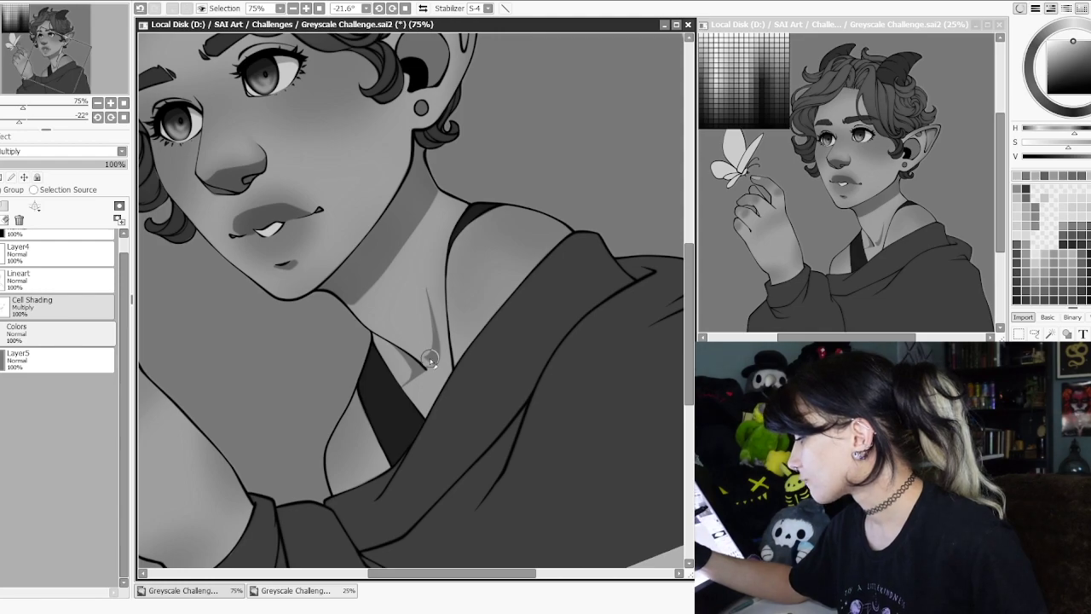
- Fill shadow shapes along the sweater's chest folds and the collar fold at the shoulder, undoing one unwanted stroke
{"action": "left_click_drag", "start_coordinate": [436, 341], "coordinate": [494, 206]}
{"action": "mouse_move", "coordinate": [464, 345]}
{"action": "left_mouse_down"}
{"action": "mouse_move", "coordinate": [449, 375]}
{"action": "mouse_move", "coordinate": [471, 302]}
{"action": "mouse_move", "coordinate": [424, 372]}
{"action": "mouse_move", "coordinate": [455, 330]}
{"action": "left_mouse_up"}
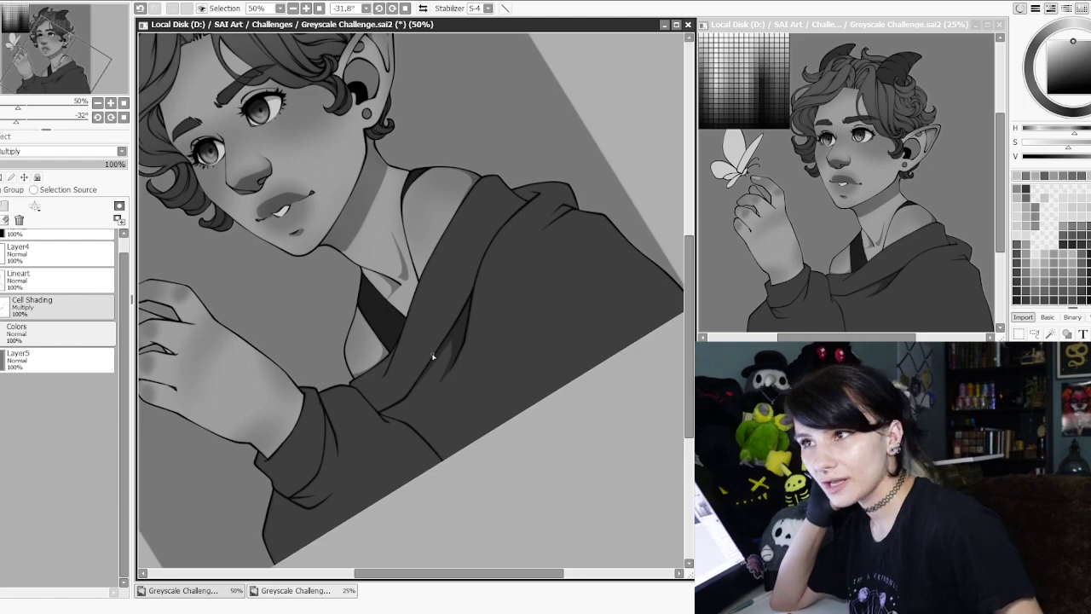
{"action": "scroll", "coordinate": [451, 315], "scroll_direction": "up", "scroll_amount": 3}
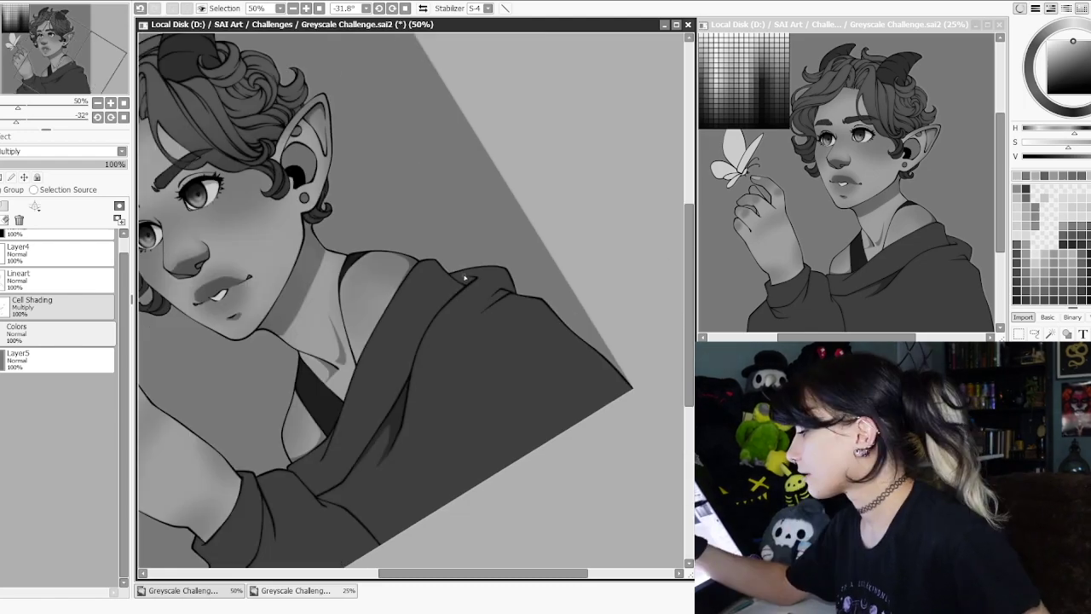
{"action": "key", "text": "ctrl+z"}
{"action": "left_click_drag", "start_coordinate": [429, 273], "coordinate": [417, 274]}
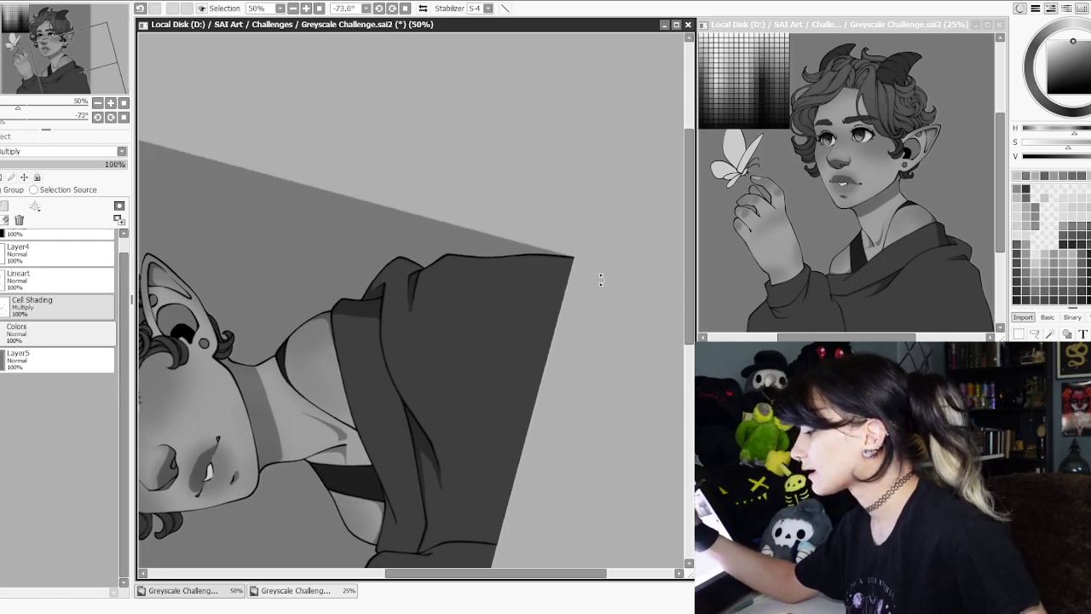
- Outline and fill an angular shadow down the outer edge of the sweater's far sleeve and shade beneath the draped collar
{"action": "left_click_drag", "start_coordinate": [480, 306], "coordinate": [488, 298]}
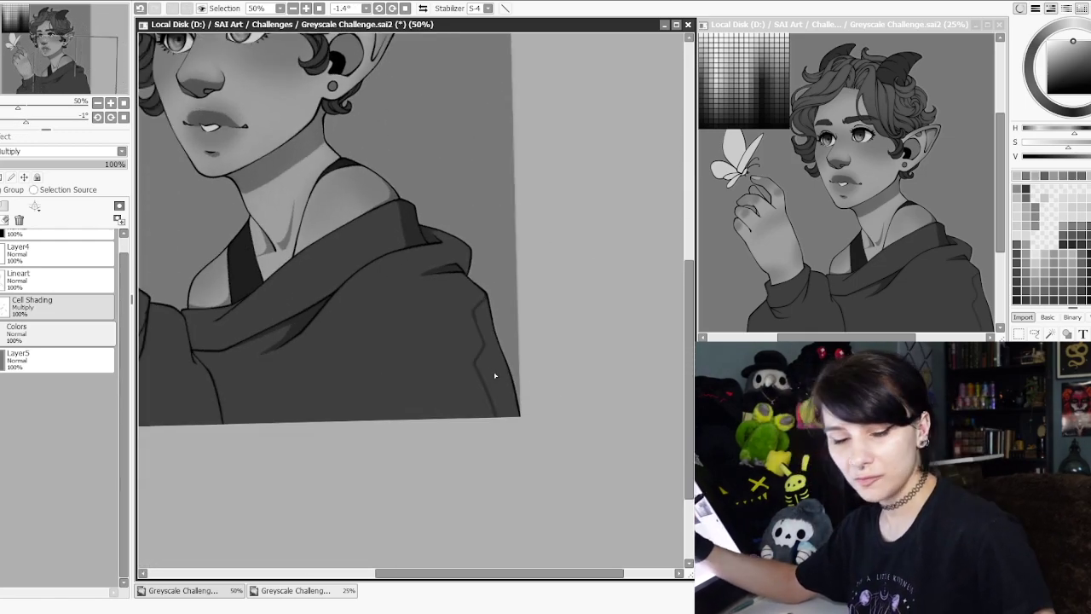
{"action": "left_click_drag", "start_coordinate": [494, 360], "coordinate": [466, 271]}
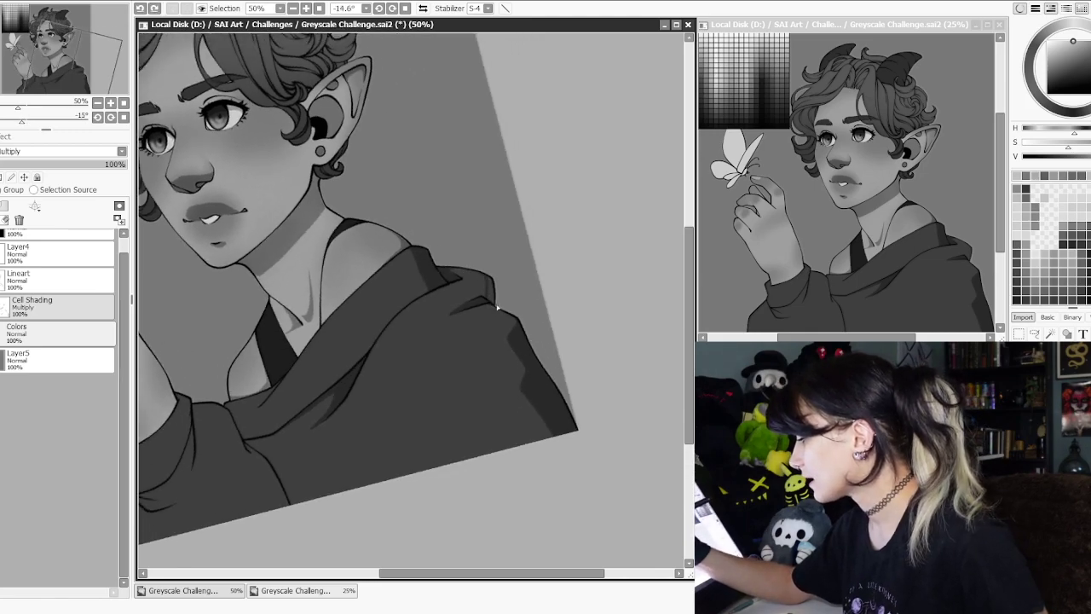
{"action": "left_click_drag", "start_coordinate": [509, 348], "coordinate": [513, 202]}
- Shade the sleeve folds beneath the raised hand's cuff and the cuff's inner side edge
{"action": "left_click_drag", "start_coordinate": [496, 326], "coordinate": [498, 293]}
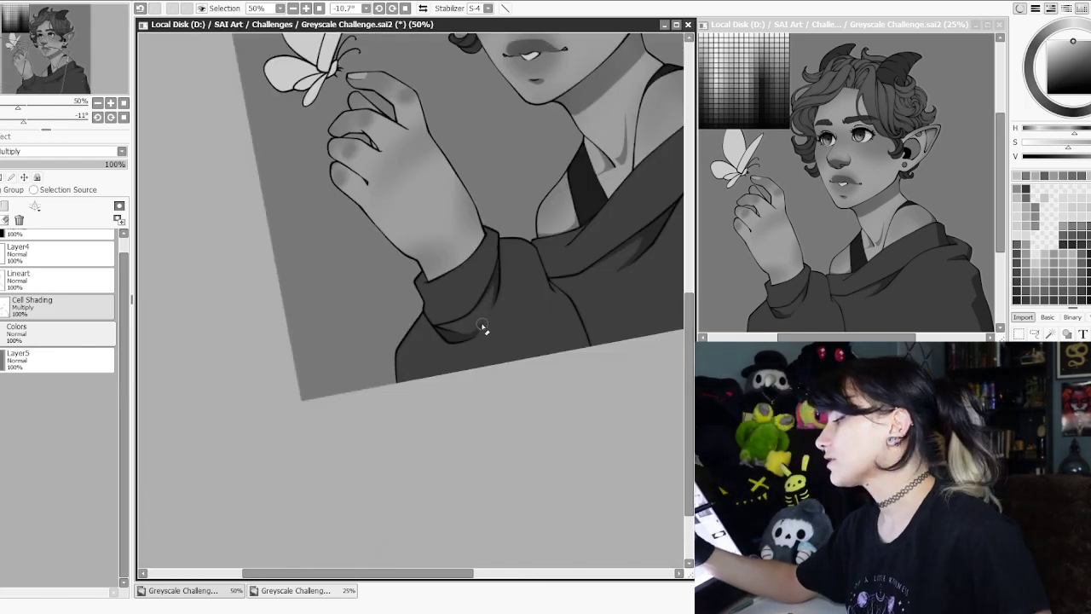
{"action": "left_click_drag", "start_coordinate": [493, 300], "coordinate": [461, 331]}
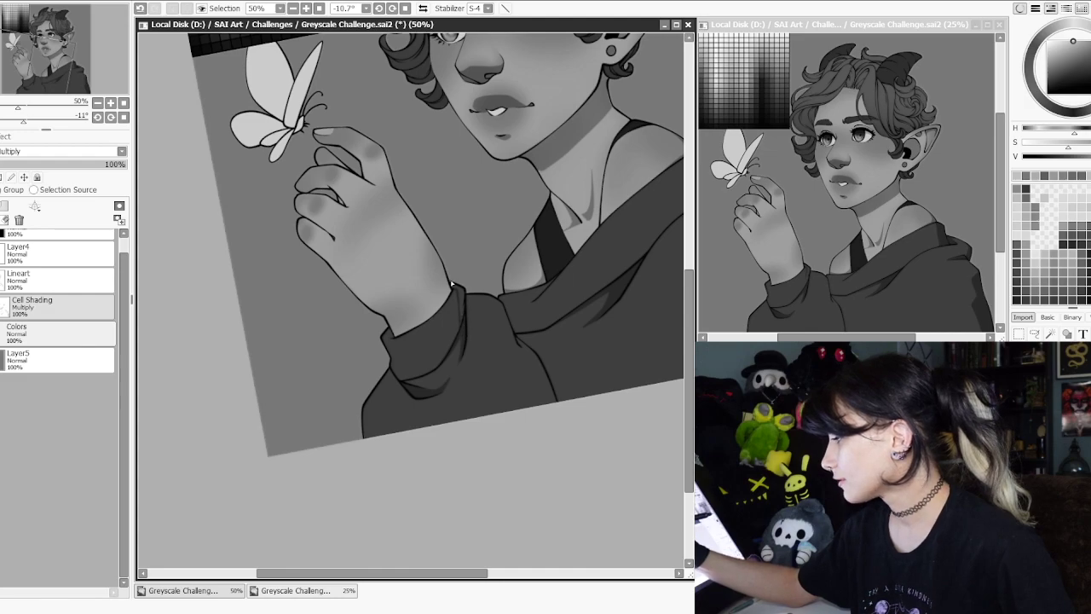
{"action": "left_click_drag", "start_coordinate": [451, 284], "coordinate": [482, 255]}
- Draw thin vertical rib lines across the raised hand's sweater cuff, undoing and redrawing the unsatisfactory ones
{"action": "left_click_drag", "start_coordinate": [423, 309], "coordinate": [413, 335]}
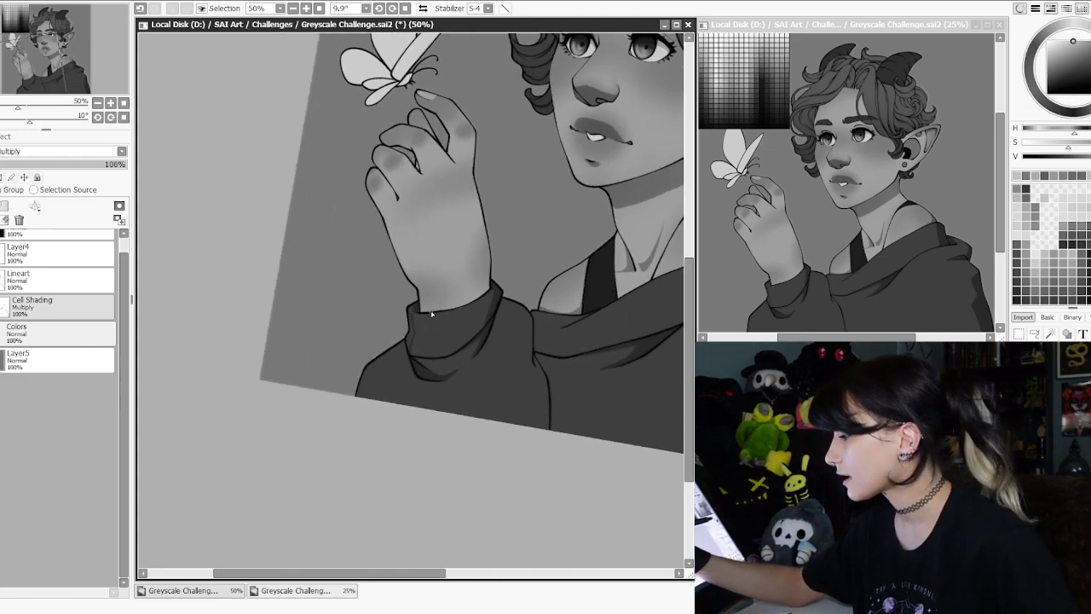
{"action": "key", "text": "ctrl+z"}
{"action": "left_click_drag", "start_coordinate": [428, 339], "coordinate": [429, 350]}
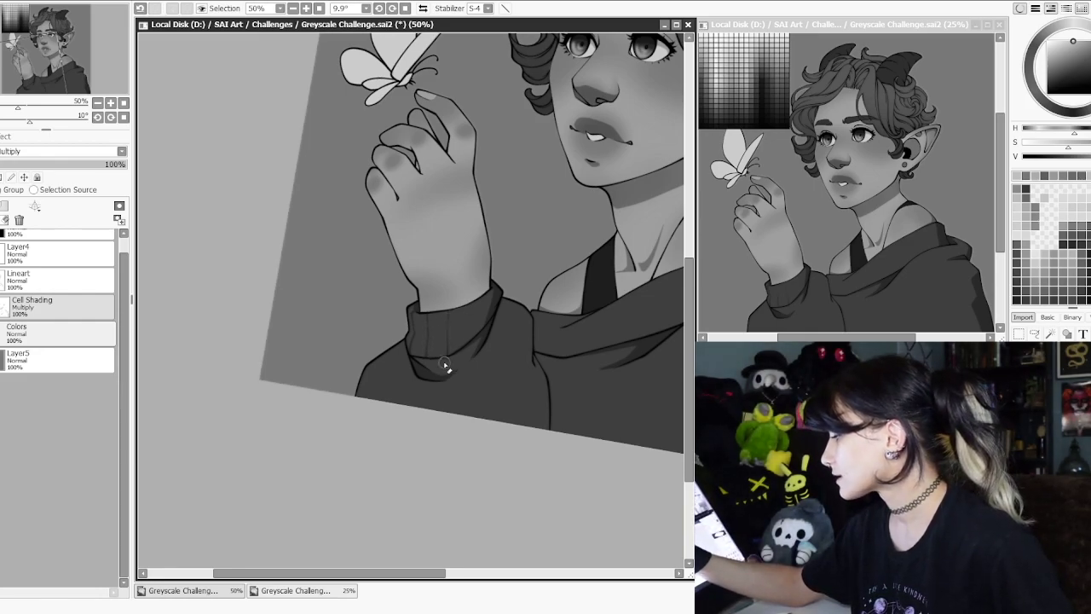
{"action": "key", "text": "ctrl+z"}
{"action": "key", "text": "ctrl+y"}
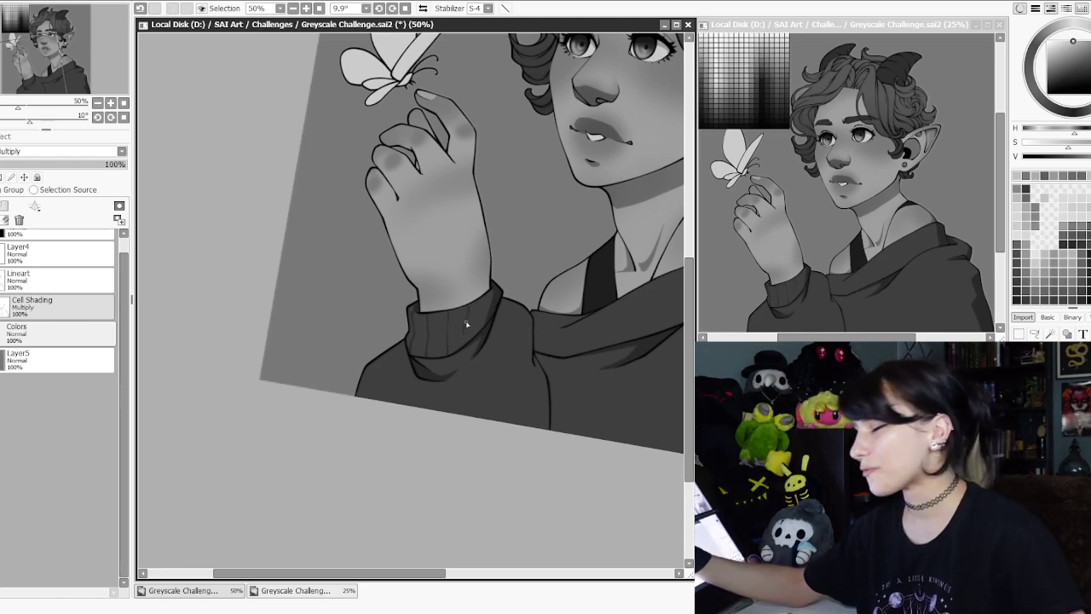
{"action": "key", "text": "ctrl+z"}
{"action": "left_click_drag", "start_coordinate": [469, 307], "coordinate": [464, 326]}
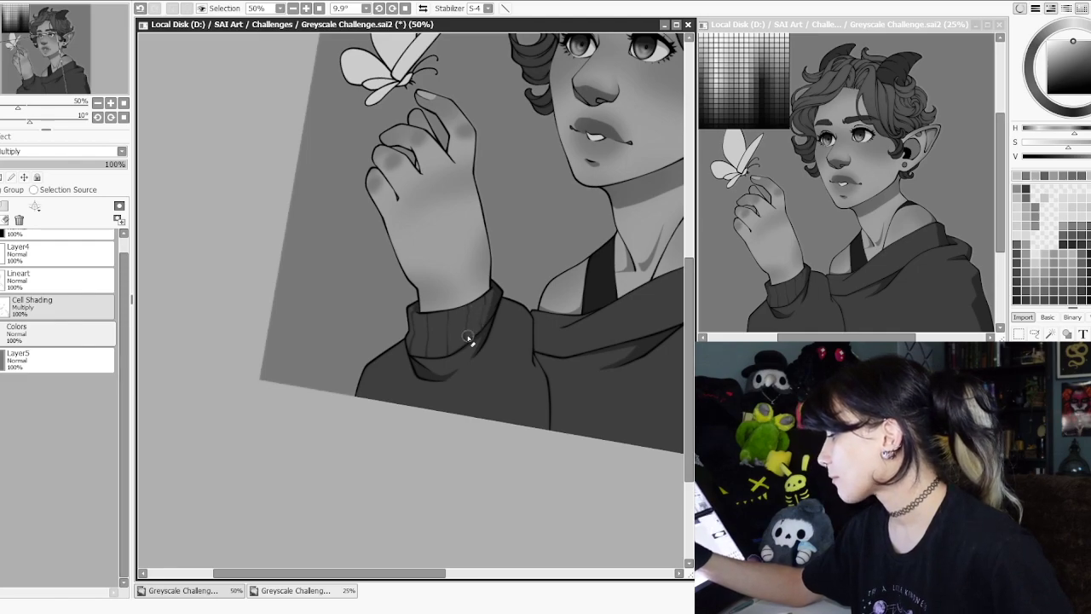
{"action": "mouse_move", "coordinate": [495, 291]}
{"action": "left_mouse_down"}
{"action": "mouse_move", "coordinate": [454, 292]}
{"action": "mouse_move", "coordinate": [471, 327]}
{"action": "left_mouse_up"}
{"action": "key", "text": "ctrl+z"}
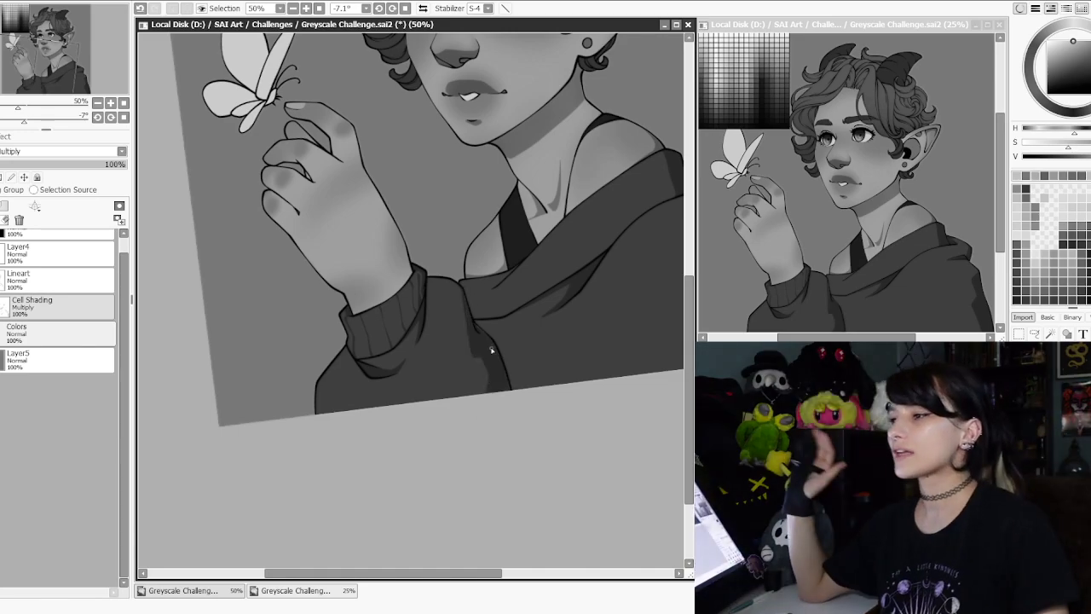
- Draw thin rib lines across the sweater's folded off-shoulder collar, from the shoulder to the chest, undoing one unwanted line
{"action": "left_click_drag", "start_coordinate": [491, 350], "coordinate": [538, 246]}
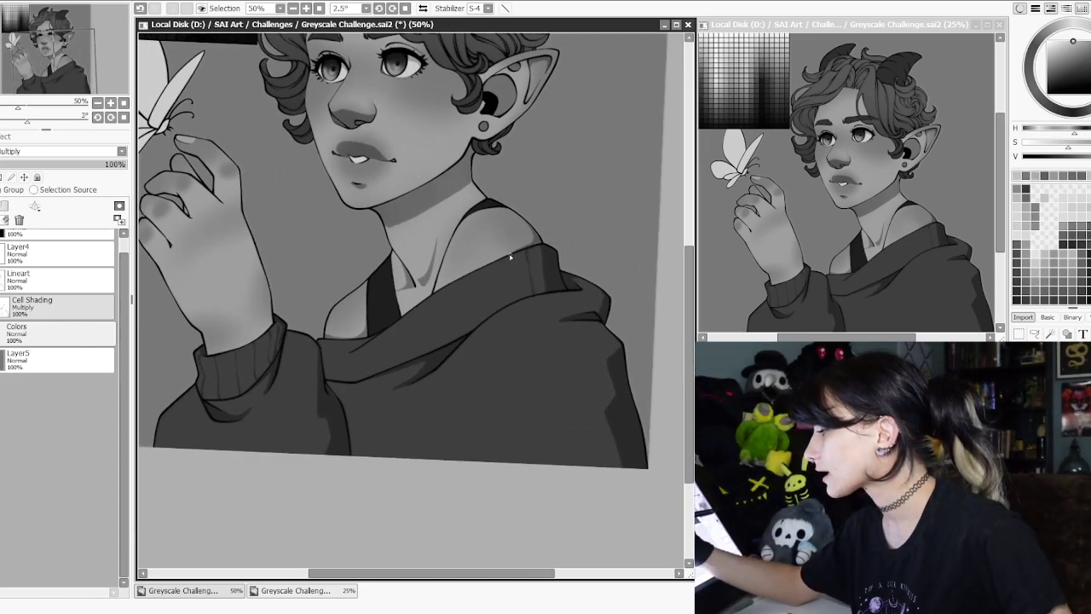
{"action": "mouse_move", "coordinate": [512, 300]}
{"action": "left_mouse_down"}
{"action": "mouse_move", "coordinate": [597, 292]}
{"action": "mouse_move", "coordinate": [345, 369]}
{"action": "mouse_move", "coordinate": [338, 406]}
{"action": "left_mouse_up"}
{"action": "left_click_drag", "start_coordinate": [353, 363], "coordinate": [345, 354]}
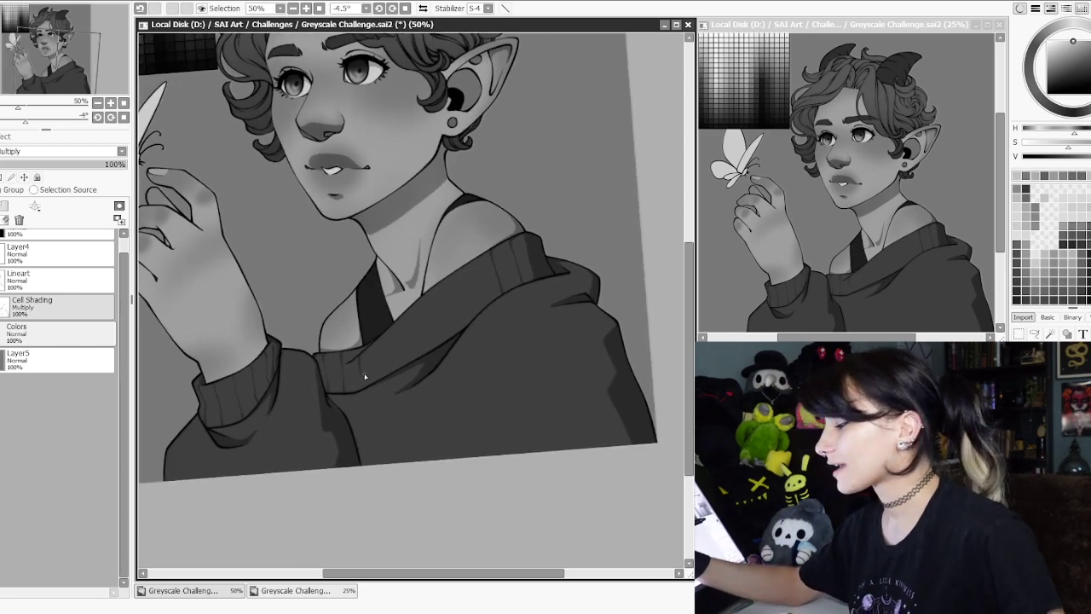
{"action": "key", "text": "ctrl+z"}
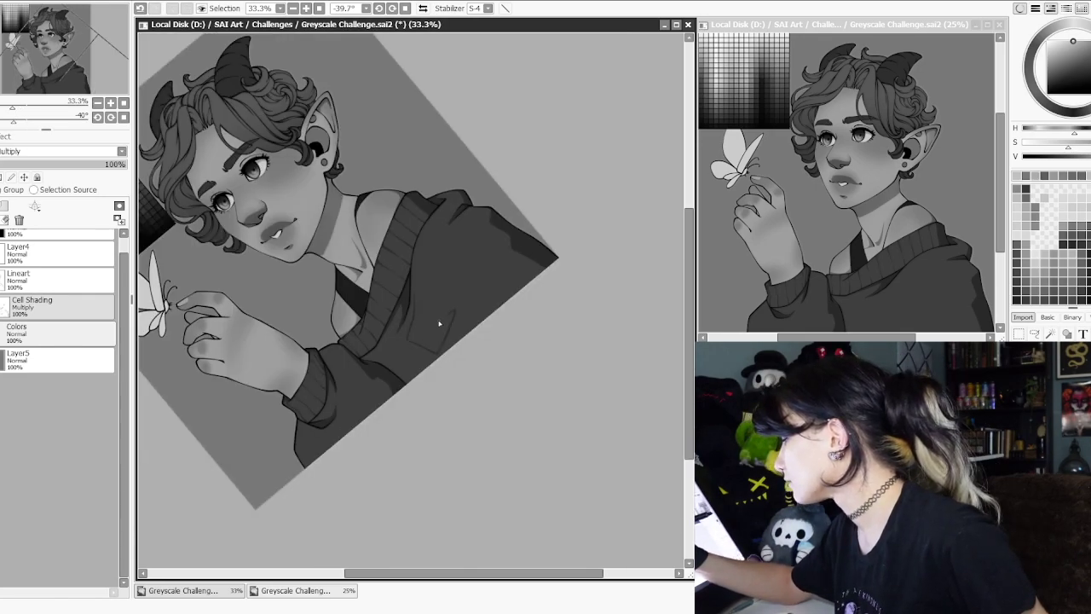
- Outline and fill an angular fold shadow on the sweater's lower chest, with smaller shadow shapes along the bottom edge
{"action": "left_click_drag", "start_coordinate": [438, 323], "coordinate": [430, 373]}
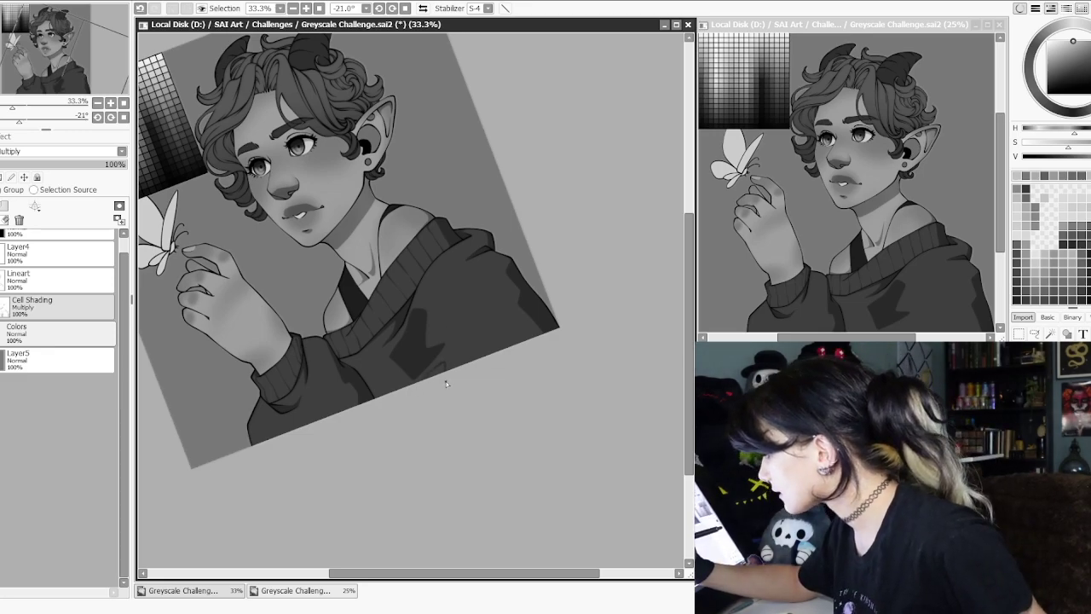
{"action": "left_click_drag", "start_coordinate": [443, 370], "coordinate": [428, 375]}
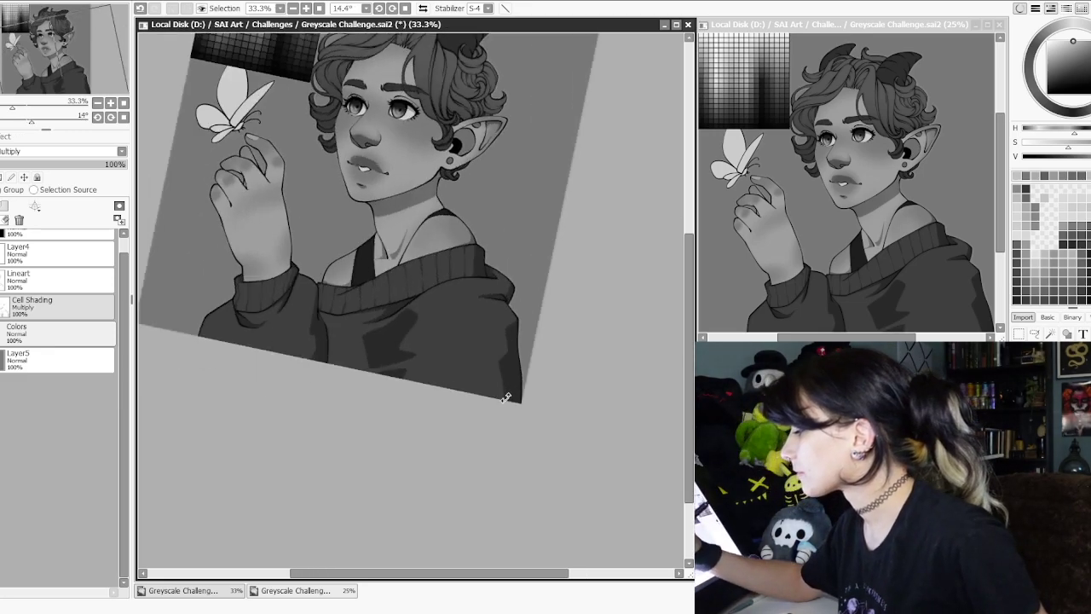
{"action": "left_click_drag", "start_coordinate": [506, 397], "coordinate": [538, 414]}
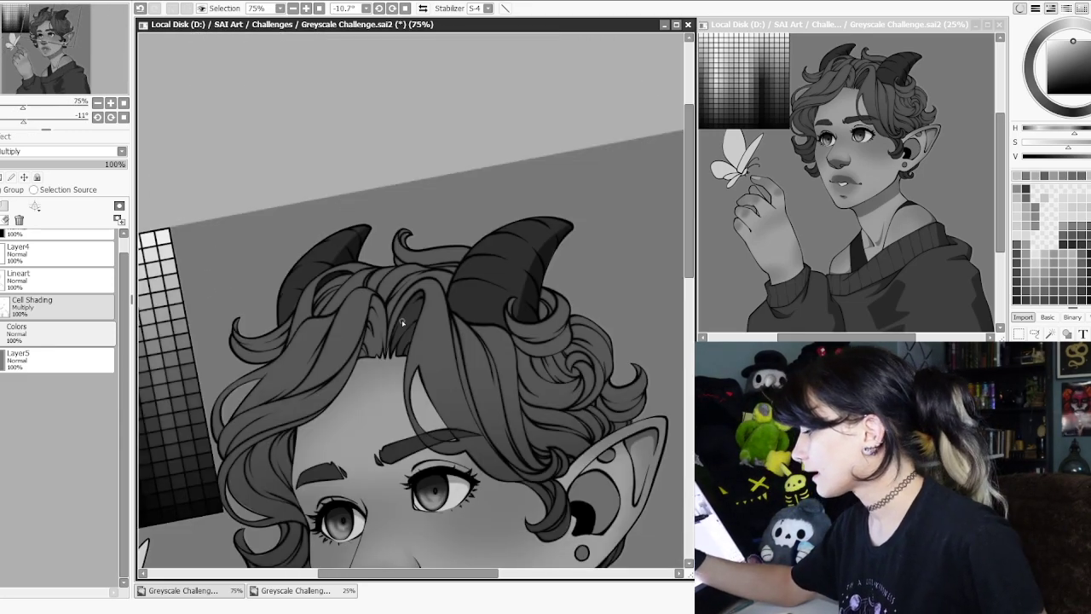
- Shade the inner hair strands around the parting above the forehead, undoing one unwanted stroke
{"action": "mouse_move", "coordinate": [372, 299]}
{"action": "left_mouse_down"}
{"action": "mouse_move", "coordinate": [384, 353]}
{"action": "mouse_move", "coordinate": [381, 335]}
{"action": "mouse_move", "coordinate": [378, 355]}
{"action": "mouse_move", "coordinate": [381, 337]}
{"action": "mouse_move", "coordinate": [379, 354]}
{"action": "mouse_move", "coordinate": [360, 356]}
{"action": "mouse_move", "coordinate": [372, 299]}
{"action": "left_mouse_up"}
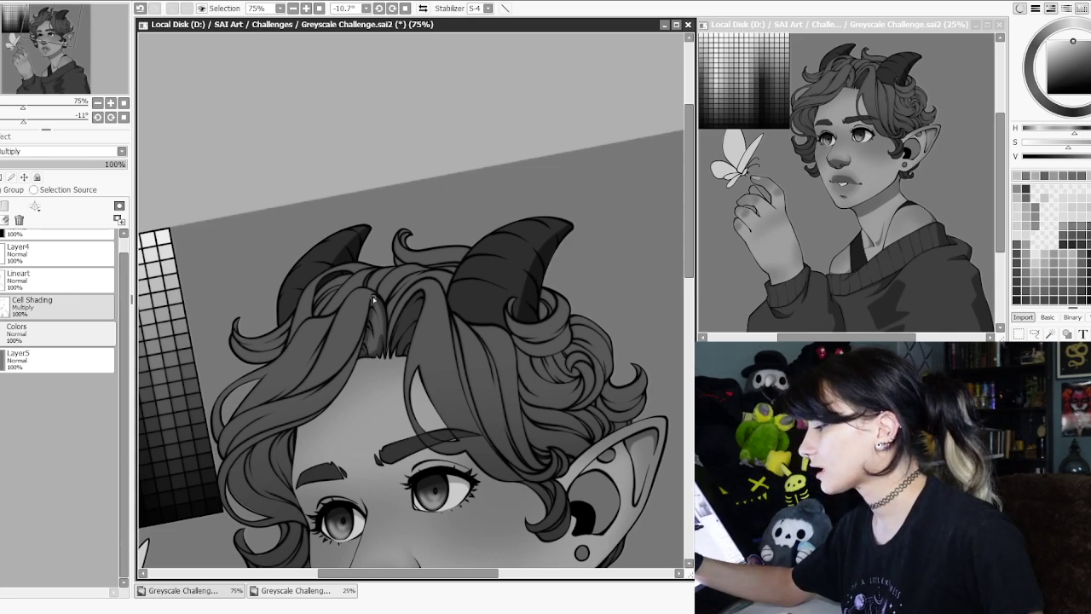
{"action": "left_click", "coordinate": [375, 323]}
{"action": "mouse_move", "coordinate": [416, 366]}
{"action": "left_mouse_down"}
{"action": "mouse_move", "coordinate": [389, 304]}
{"action": "mouse_move", "coordinate": [416, 207]}
{"action": "left_mouse_up"}
{"action": "mouse_move", "coordinate": [481, 319]}
{"action": "left_mouse_down"}
{"action": "mouse_move", "coordinate": [461, 248]}
{"action": "mouse_move", "coordinate": [417, 296]}
{"action": "mouse_move", "coordinate": [444, 336]}
{"action": "mouse_move", "coordinate": [523, 318]}
{"action": "mouse_move", "coordinate": [503, 362]}
{"action": "mouse_move", "coordinate": [438, 388]}
{"action": "mouse_move", "coordinate": [384, 390]}
{"action": "left_mouse_up"}
{"action": "left_click", "coordinate": [448, 254]}
{"action": "key", "text": "ctrl+z"}
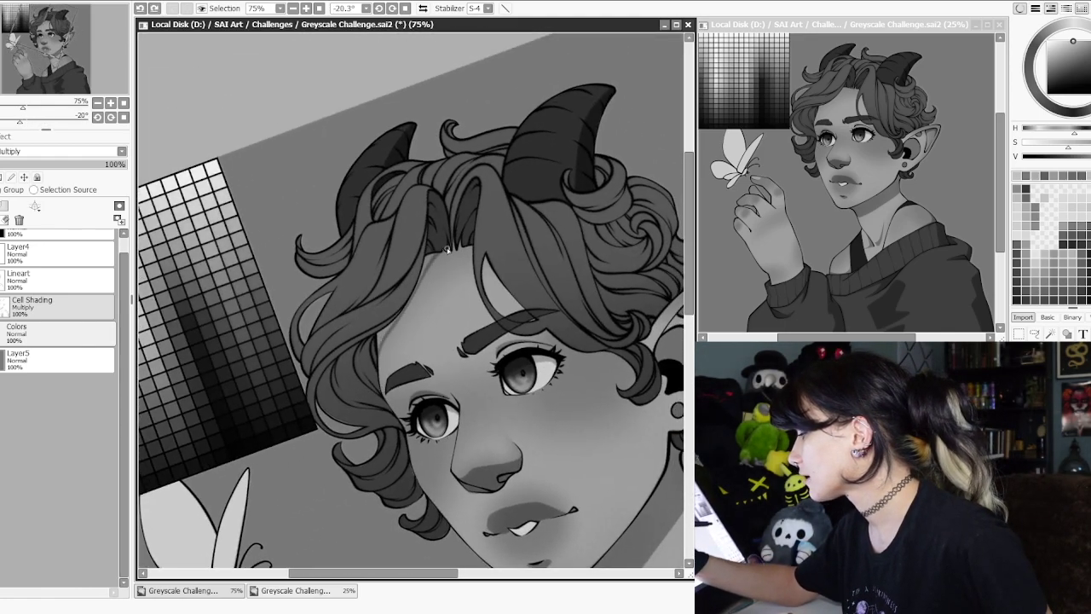
{"action": "left_click_drag", "start_coordinate": [429, 254], "coordinate": [455, 313]}
{"action": "left_click_drag", "start_coordinate": [481, 411], "coordinate": [446, 313]}
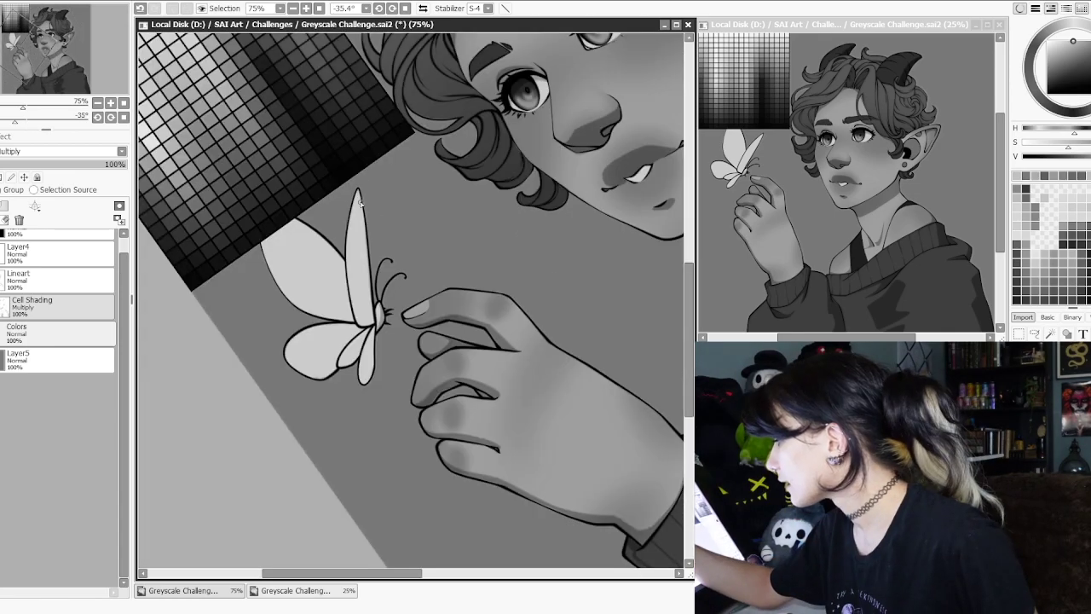
- Shade the butterfly's upper and lower wings along their inner and overlapped edges
{"action": "left_click_drag", "start_coordinate": [359, 194], "coordinate": [371, 329]}
{"action": "mouse_move", "coordinate": [367, 244]}
{"action": "left_mouse_down"}
{"action": "mouse_move", "coordinate": [361, 194]}
{"action": "mouse_move", "coordinate": [380, 322]}
{"action": "mouse_move", "coordinate": [370, 378]}
{"action": "left_mouse_up"}
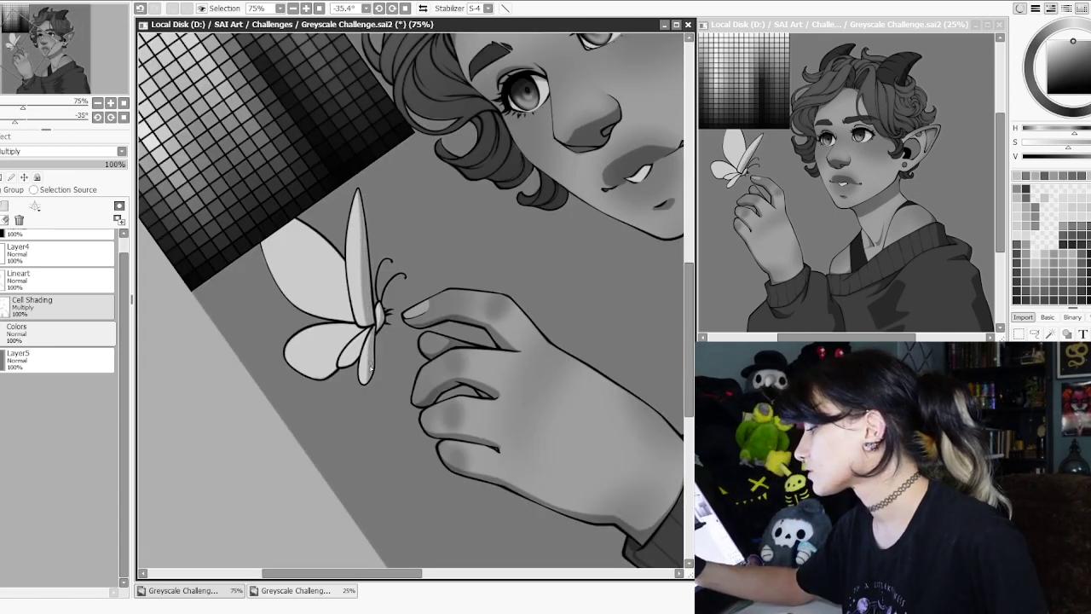
{"action": "left_click_drag", "start_coordinate": [421, 411], "coordinate": [486, 379]}
{"action": "mouse_move", "coordinate": [395, 350]}
{"action": "left_mouse_down"}
{"action": "mouse_move", "coordinate": [401, 397]}
{"action": "mouse_move", "coordinate": [453, 294]}
{"action": "mouse_move", "coordinate": [445, 331]}
{"action": "left_mouse_up"}
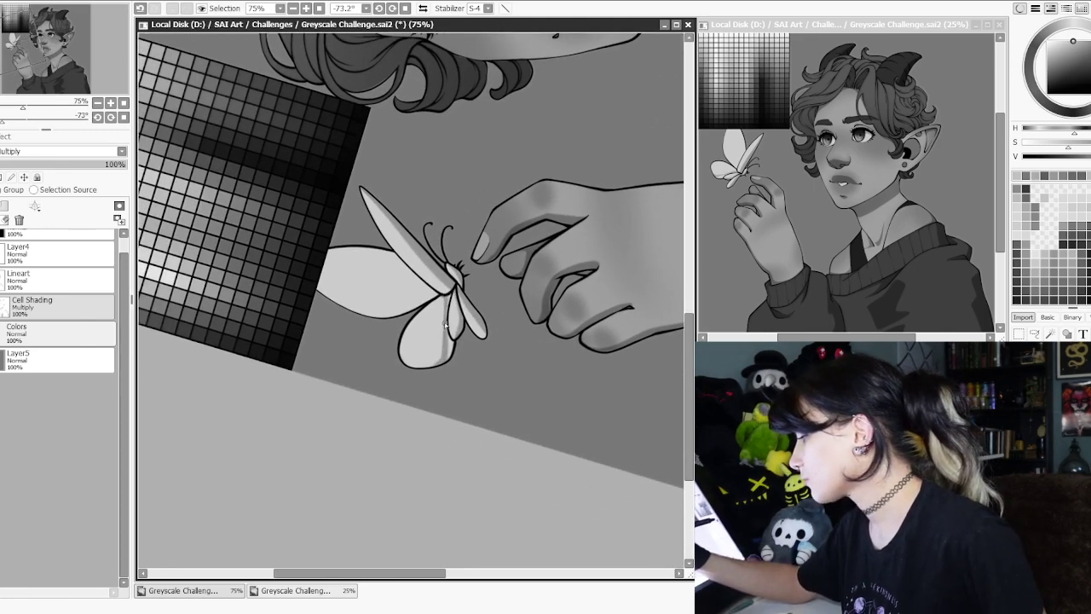
{"action": "mouse_move", "coordinate": [494, 309]}
{"action": "left_mouse_down"}
{"action": "mouse_move", "coordinate": [519, 341]}
{"action": "mouse_move", "coordinate": [375, 409]}
{"action": "mouse_move", "coordinate": [314, 362]}
{"action": "left_mouse_up"}
{"action": "mouse_move", "coordinate": [393, 256]}
{"action": "left_mouse_down"}
{"action": "mouse_move", "coordinate": [409, 341]}
{"action": "mouse_move", "coordinate": [390, 357]}
{"action": "left_mouse_up"}
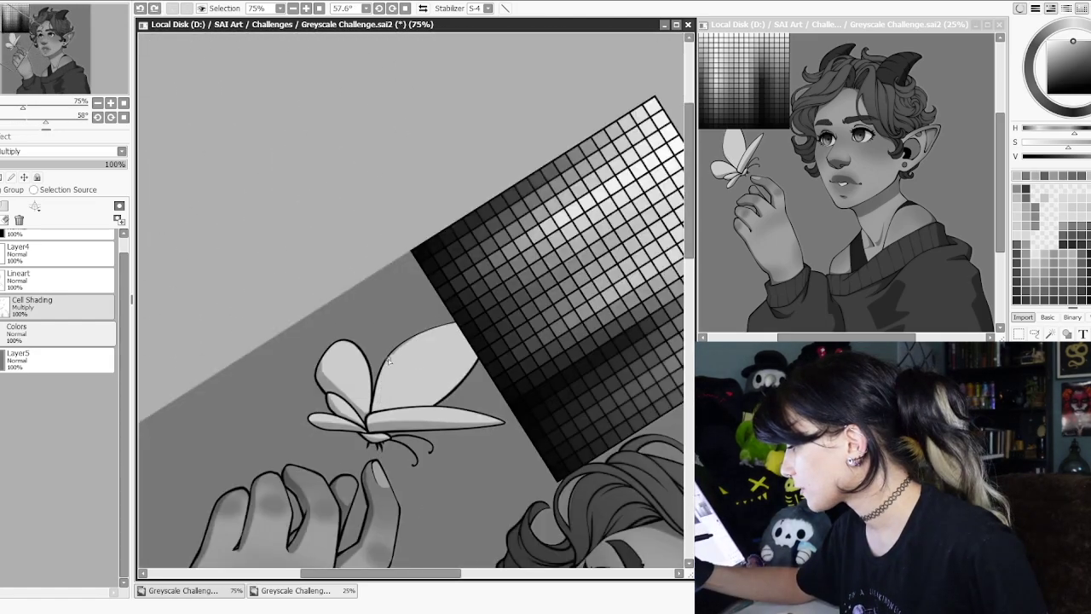
{"action": "mouse_move", "coordinate": [381, 411]}
{"action": "left_mouse_down"}
{"action": "mouse_move", "coordinate": [508, 338]}
{"action": "mouse_move", "coordinate": [551, 297]}
{"action": "left_mouse_up"}
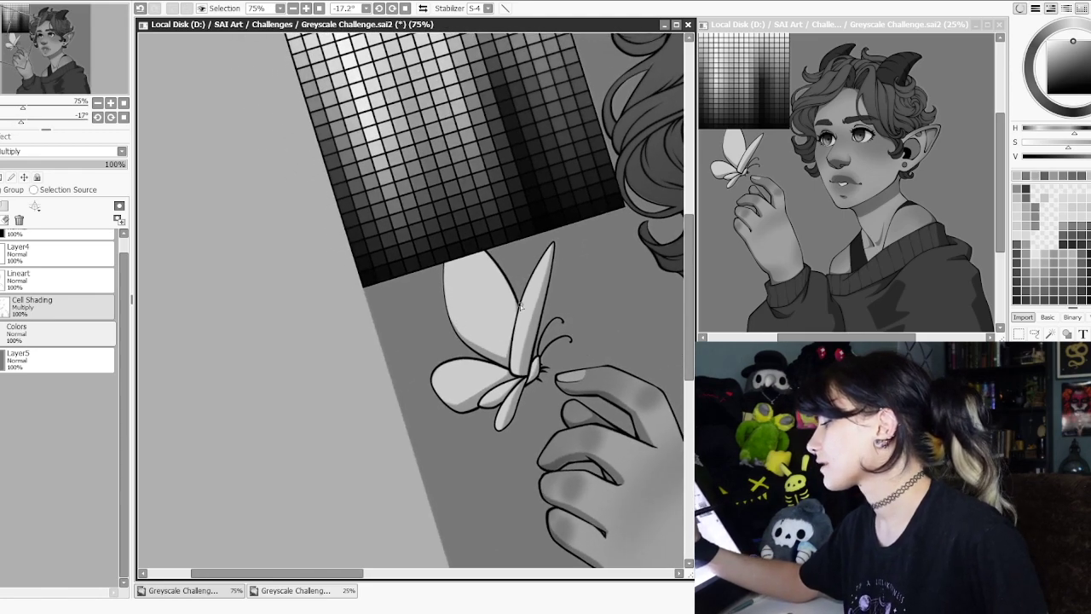
- Examine the cell shading across the whole portrait and close up around the neck and tank top strap
{"action": "scroll", "coordinate": [540, 291], "scroll_direction": "down", "scroll_amount": 5}
{"action": "mouse_move", "coordinate": [620, 389]}
{"action": "left_mouse_down"}
{"action": "mouse_move", "coordinate": [536, 390]}
{"action": "mouse_move", "coordinate": [533, 331]}
{"action": "left_mouse_up"}
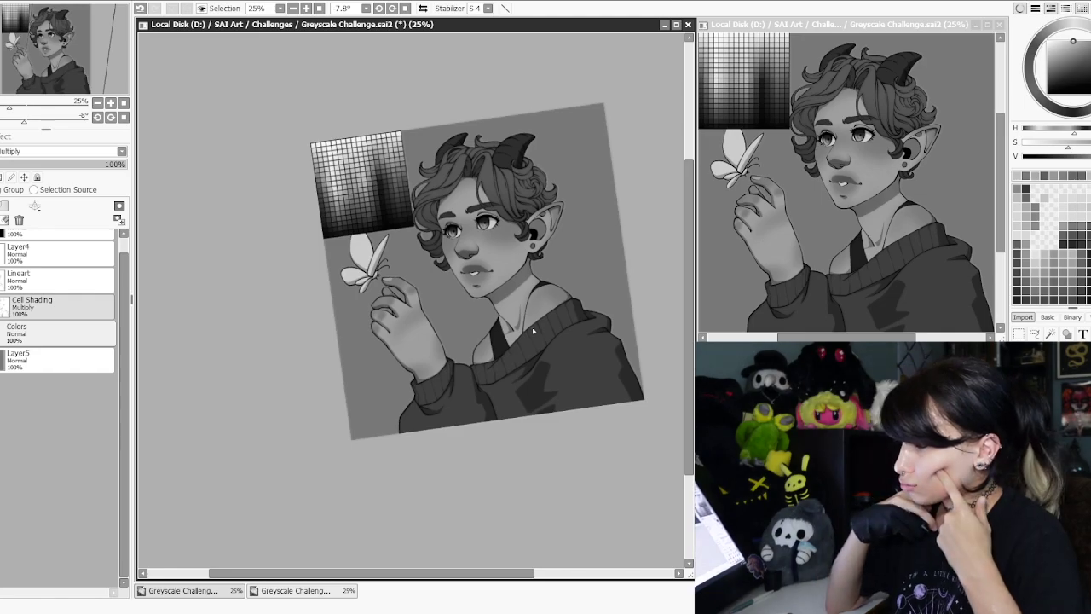
{"action": "scroll", "coordinate": [474, 316], "scroll_direction": "up", "scroll_amount": 2}
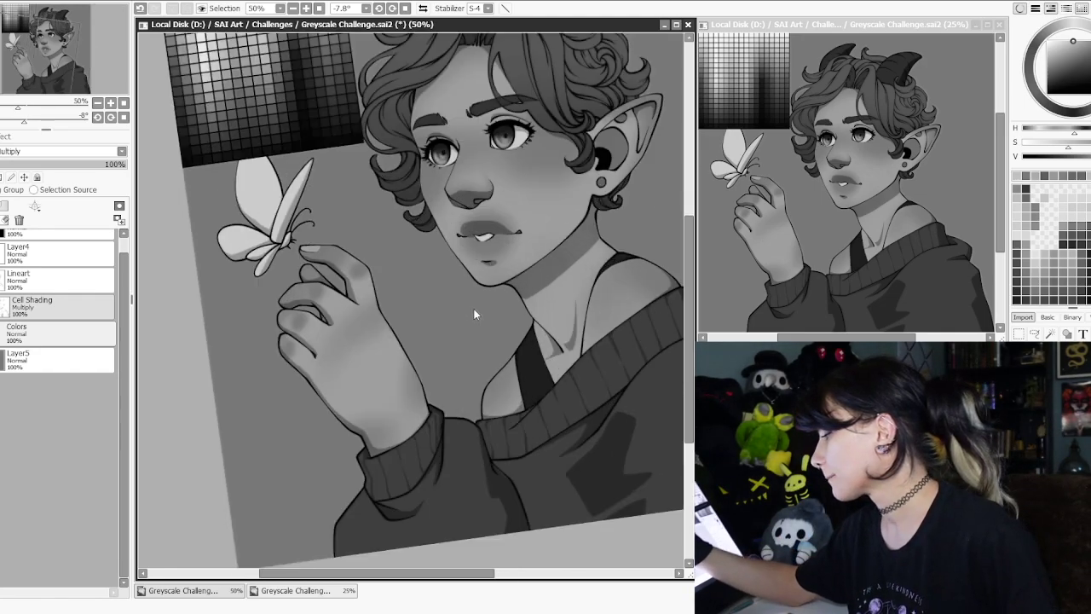
{"action": "scroll", "coordinate": [474, 315], "scroll_direction": "up", "scroll_amount": 1}
{"action": "scroll", "coordinate": [447, 331], "scroll_direction": "up", "scroll_amount": 2}
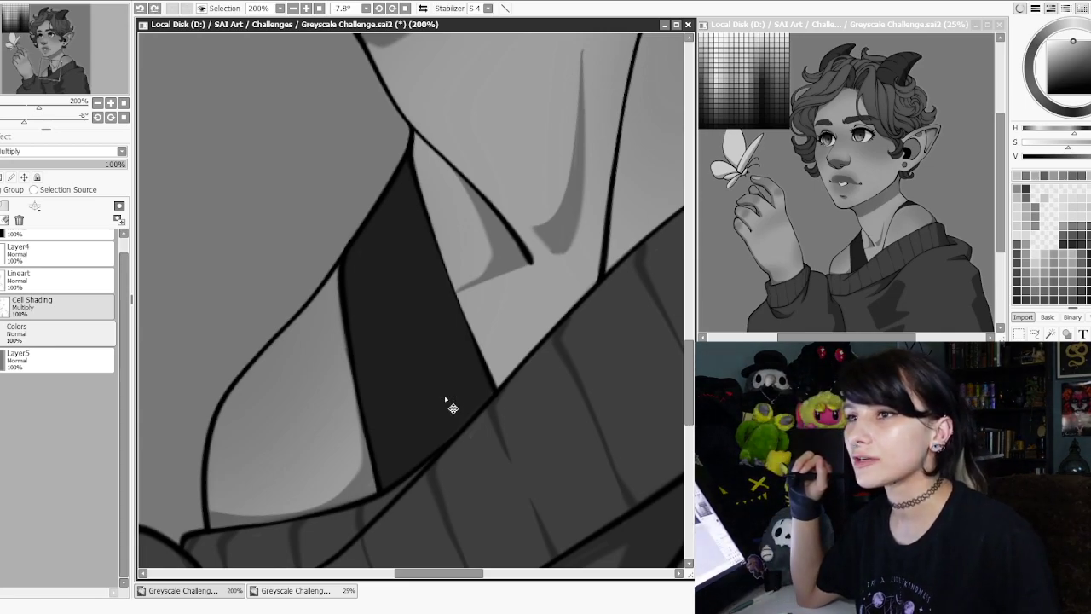
{"action": "scroll", "coordinate": [526, 326], "scroll_direction": "down", "scroll_amount": 6}
{"action": "mouse_move", "coordinate": [587, 271]}
{"action": "left_mouse_down"}
{"action": "mouse_move", "coordinate": [602, 310]}
{"action": "mouse_move", "coordinate": [574, 279]}
{"action": "left_mouse_up"}
- Place a Screen layer and a copy of the Colors group above the Cell Shading layer
{"action": "scroll", "coordinate": [581, 275], "scroll_direction": "up", "scroll_amount": 1}
{"action": "left_click", "coordinate": [4, 207]}
{"action": "left_click_drag", "start_coordinate": [26, 359], "coordinate": [24, 298]}
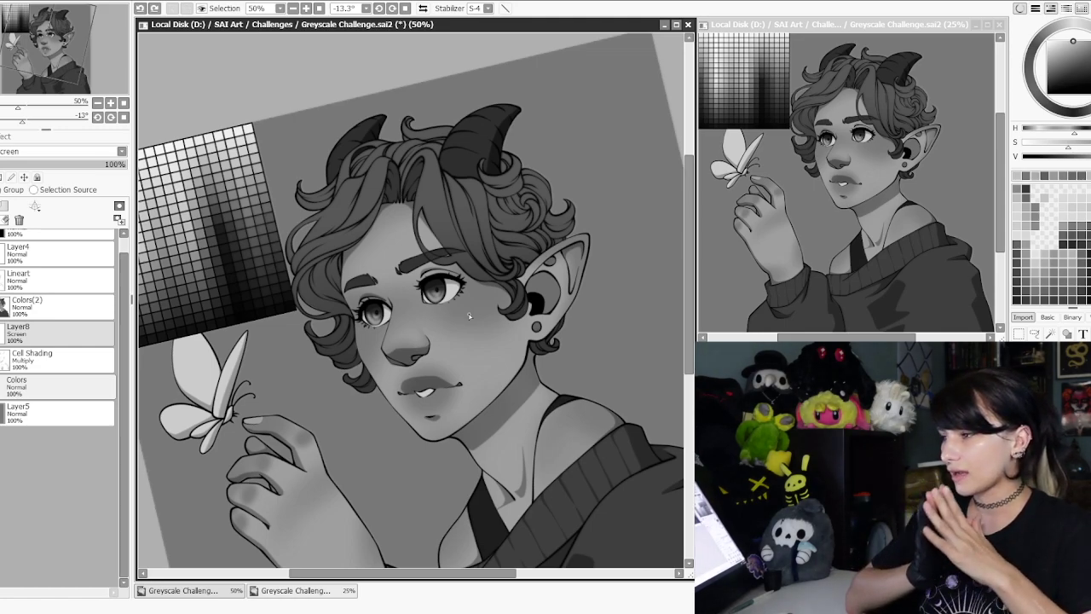
- Unclip the Cell Shading layer, add a new layer clipped to it, and fill that layer with dark grey
{"action": "left_click", "coordinate": [38, 358]}
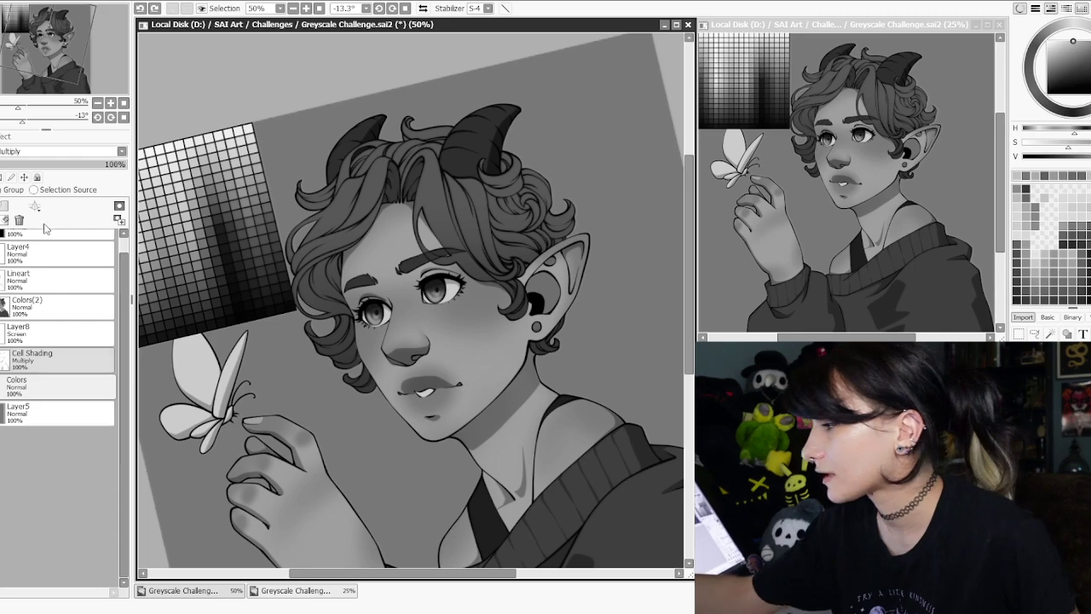
{"action": "left_click", "coordinate": [3, 189]}
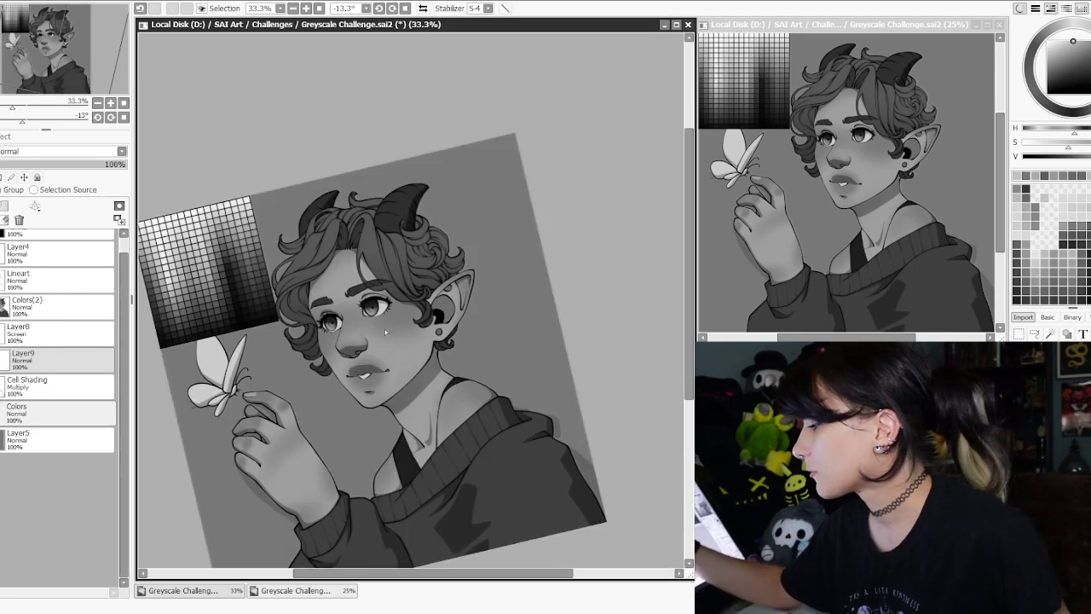
{"action": "left_click_drag", "start_coordinate": [384, 329], "coordinate": [380, 321]}
{"action": "left_click", "coordinate": [61, 389]}
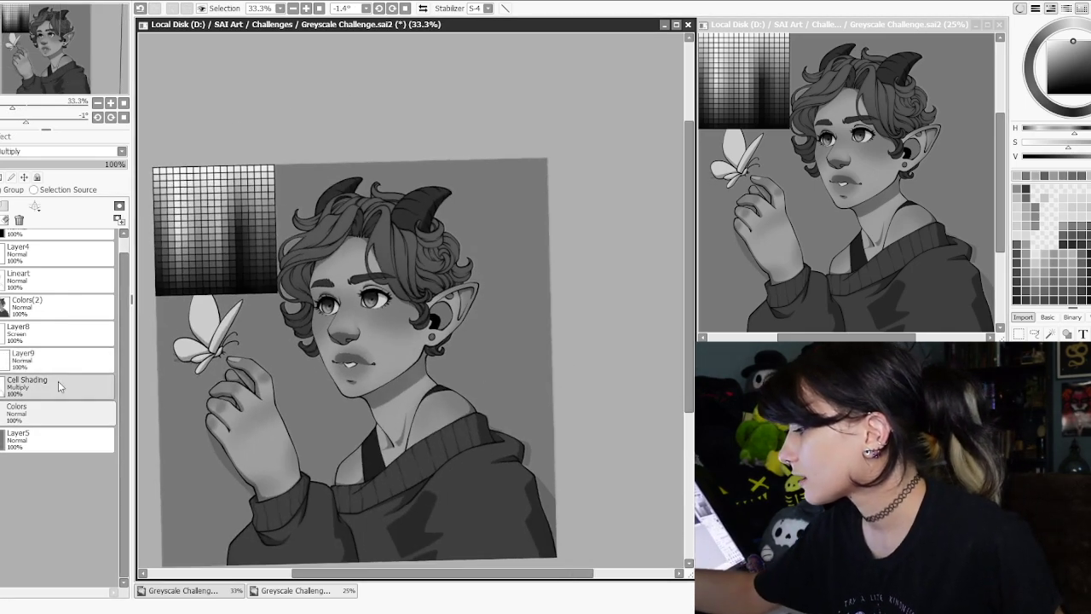
{"action": "mouse_move", "coordinate": [77, 166]}
{"action": "left_mouse_down"}
{"action": "mouse_move", "coordinate": [33, 166]}
{"action": "mouse_move", "coordinate": [107, 167]}
{"action": "left_mouse_up"}
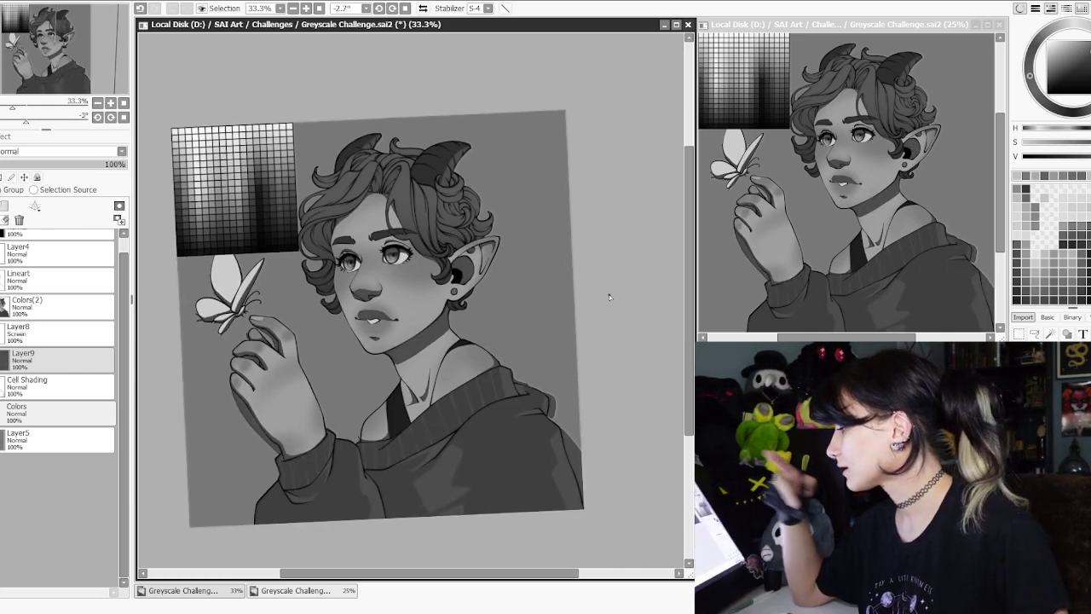
- Touch up the shading at the sweater collar's shoulder edge on the Cell Shading layer
{"action": "scroll", "coordinate": [307, 214], "scroll_direction": "up", "scroll_amount": 1}
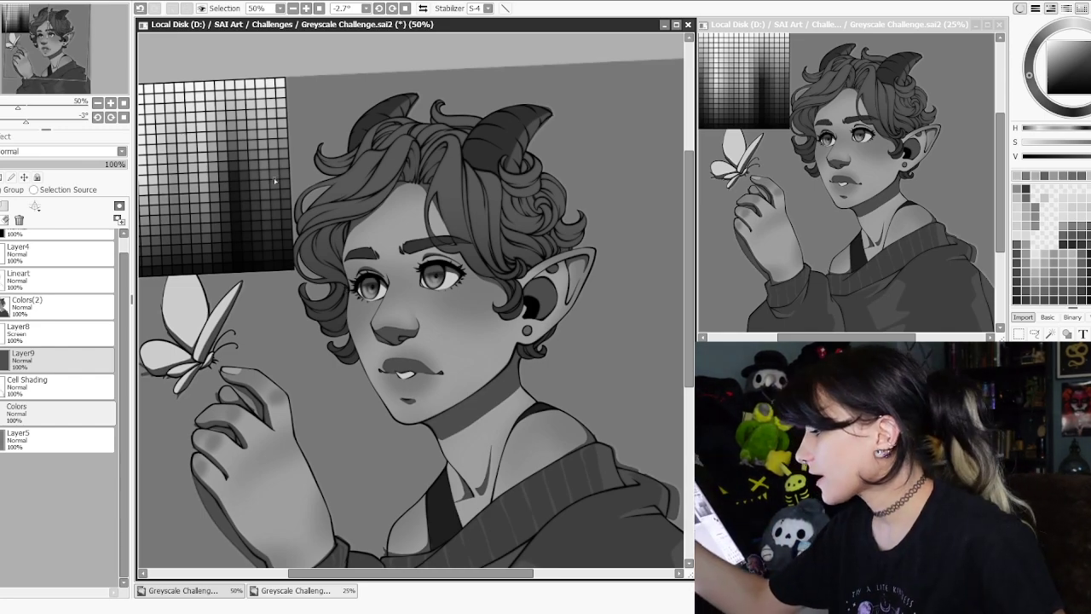
{"action": "scroll", "coordinate": [511, 328], "scroll_direction": "down", "scroll_amount": 1}
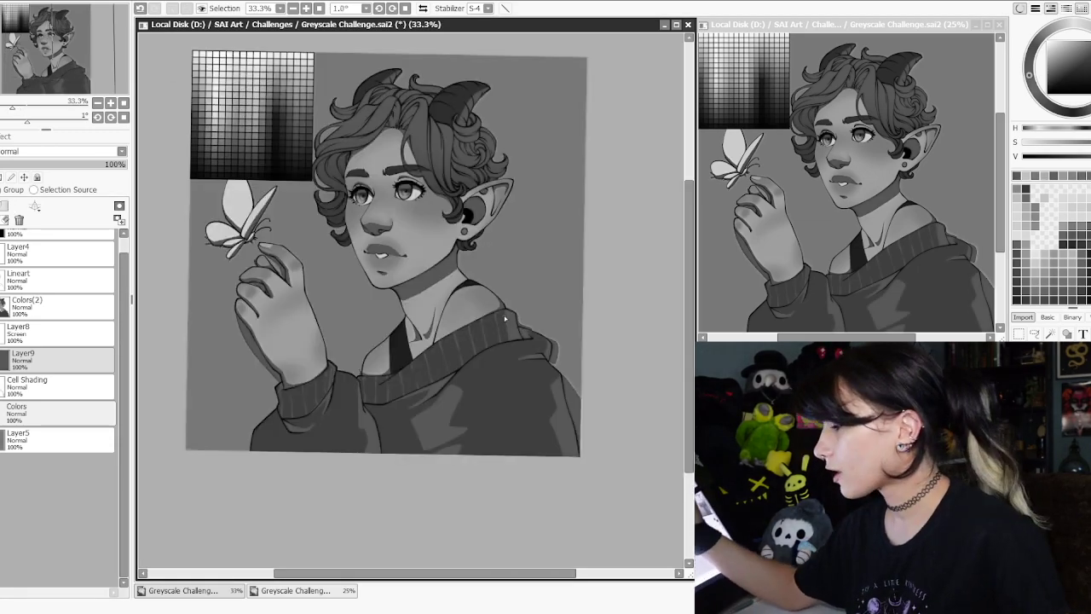
{"action": "scroll", "coordinate": [484, 279], "scroll_direction": "up", "scroll_amount": 1}
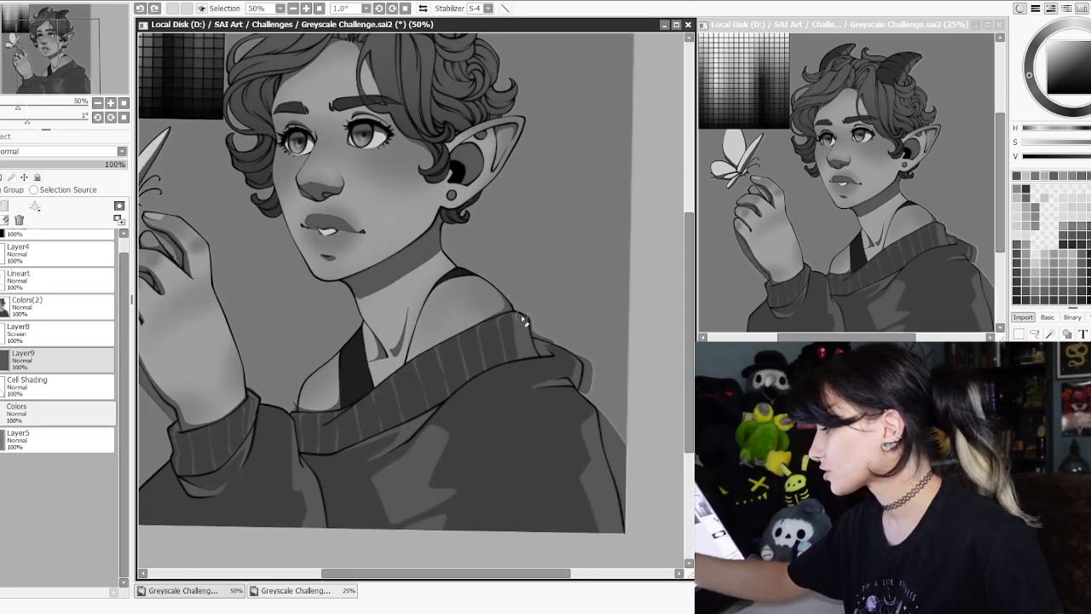
{"action": "left_click", "coordinate": [84, 383]}
{"action": "left_click_drag", "start_coordinate": [527, 319], "coordinate": [518, 314]}
{"action": "scroll", "coordinate": [609, 294], "scroll_direction": "down", "scroll_amount": 1}
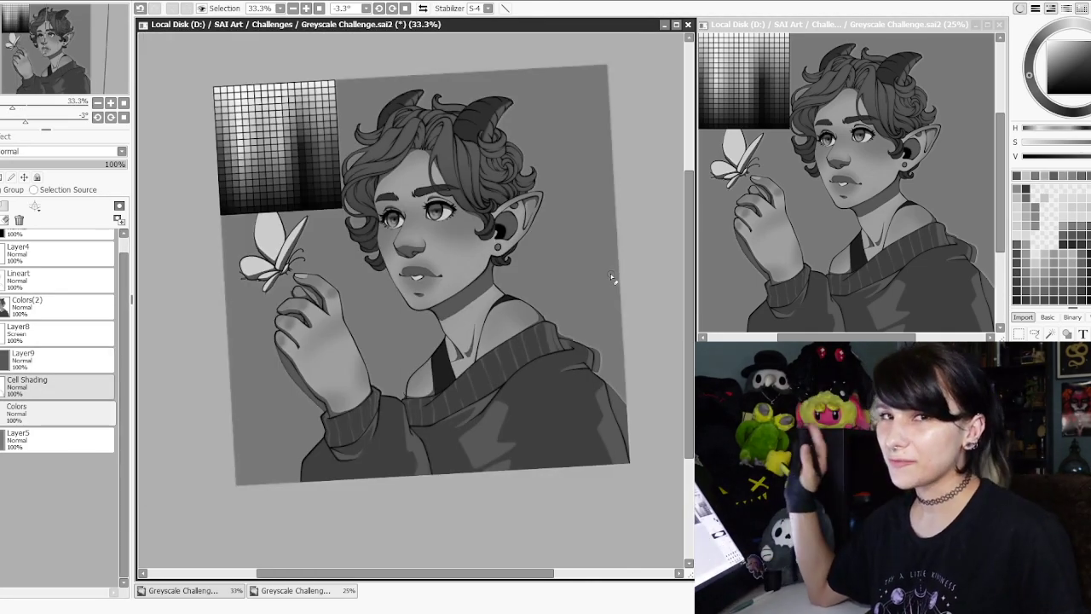
- Merge the grey fill layer down into Cell Shading and add a new empty layer clipped above it
{"action": "left_click", "coordinate": [41, 358]}
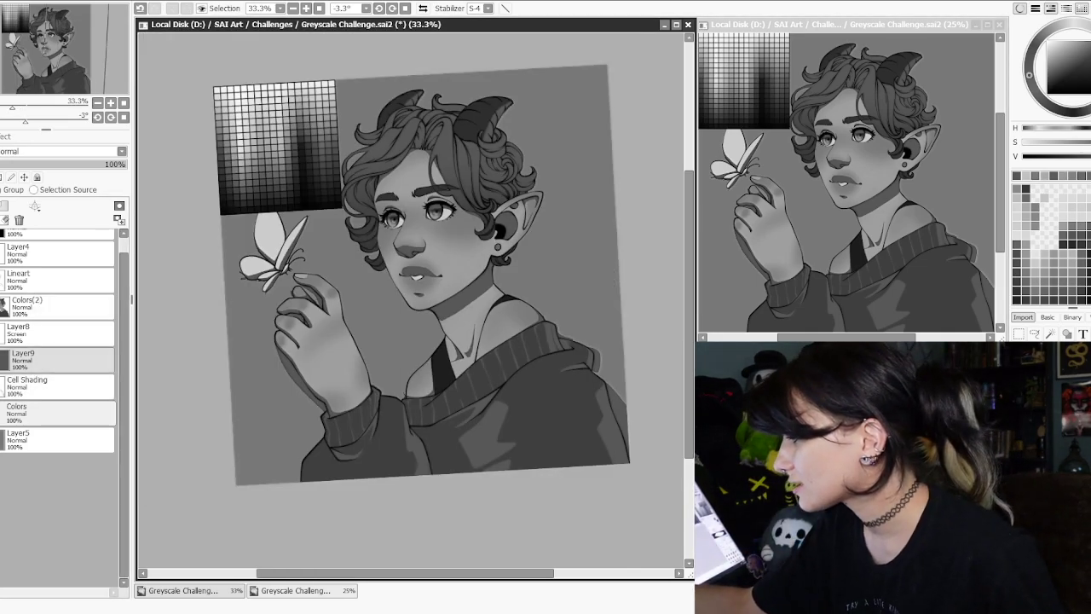
{"action": "left_click", "coordinate": [34, 208]}
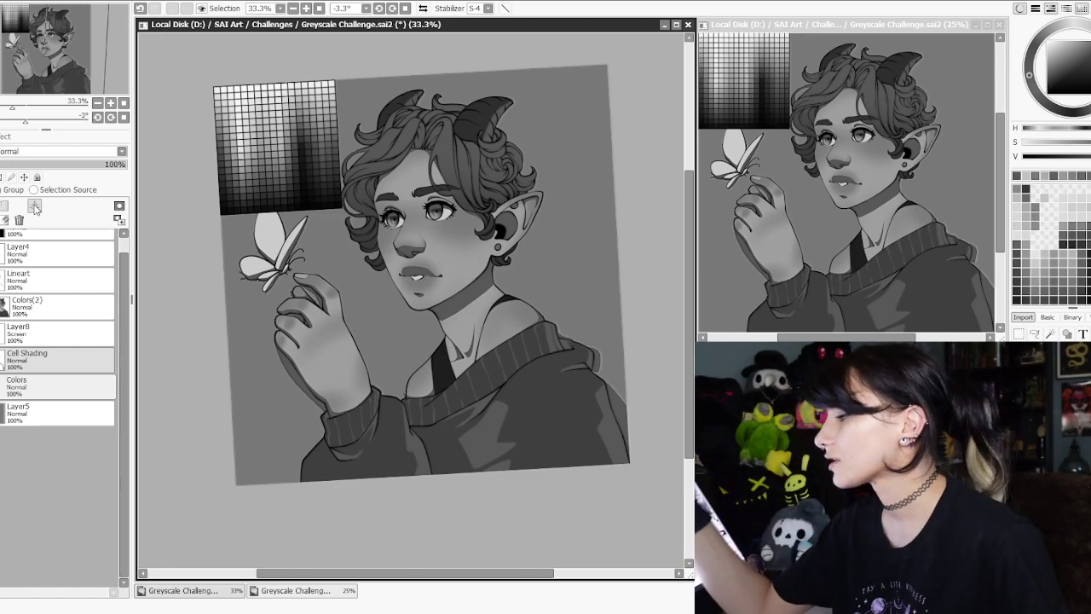
{"action": "key", "text": "ctrl+z"}
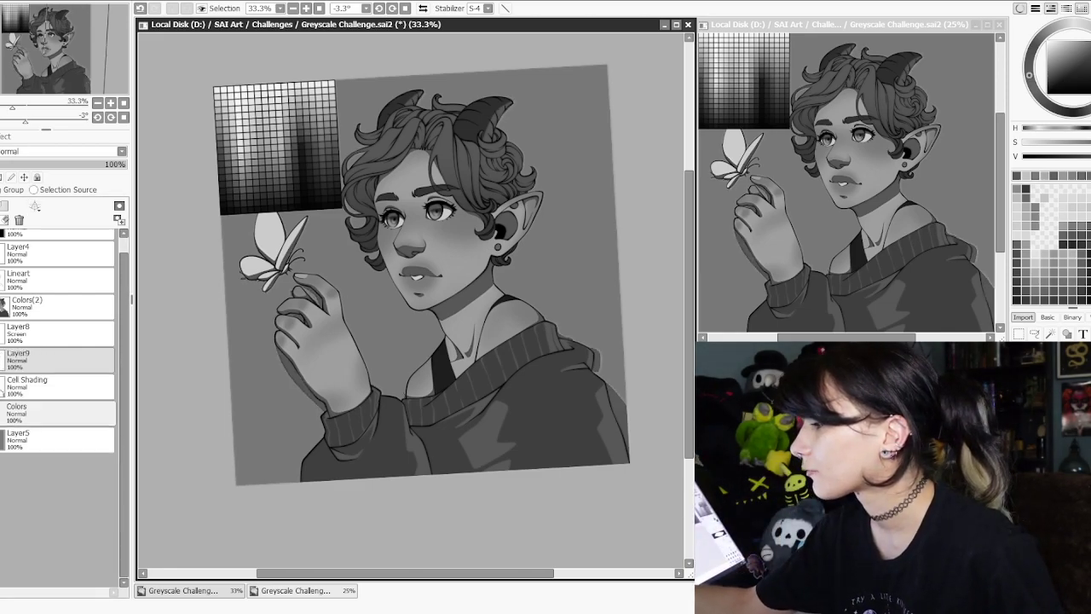
{"action": "scroll", "coordinate": [339, 170], "scroll_direction": "up", "scroll_amount": 3}
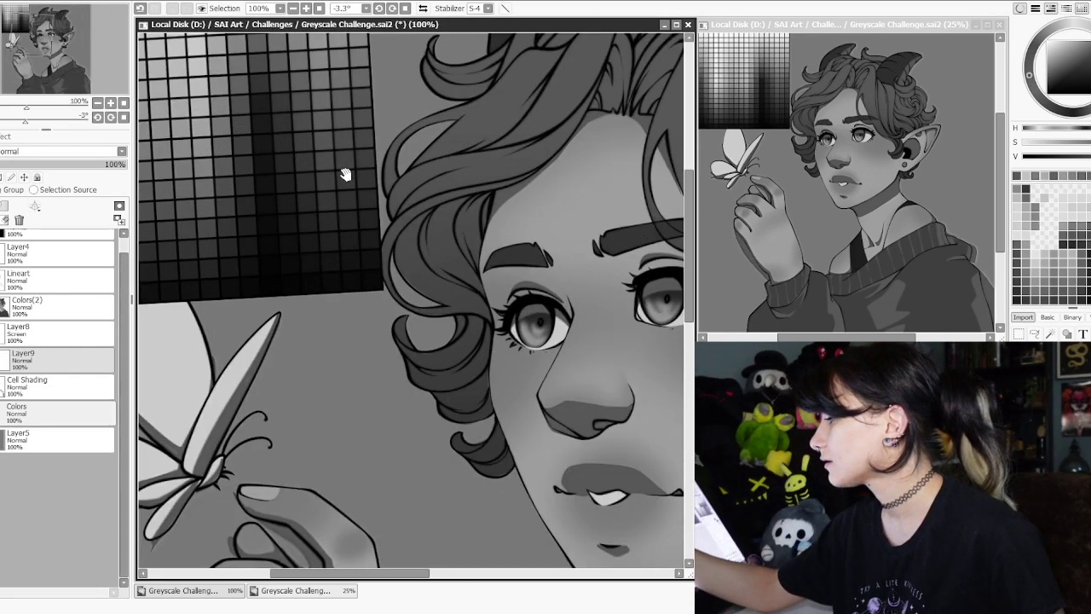
- Sample a dark grey from the value chart and recolour the shadows over both irises, undoing one stroke
{"action": "left_click_drag", "start_coordinate": [332, 168], "coordinate": [335, 257]}
{"action": "right_click", "coordinate": [315, 213]}
{"action": "mouse_move", "coordinate": [315, 213]}
{"action": "left_mouse_down"}
{"action": "mouse_move", "coordinate": [457, 258]}
{"action": "mouse_move", "coordinate": [403, 397]}
{"action": "left_mouse_up"}
{"action": "mouse_move", "coordinate": [380, 273]}
{"action": "left_mouse_down"}
{"action": "mouse_move", "coordinate": [432, 193]}
{"action": "mouse_move", "coordinate": [410, 252]}
{"action": "left_mouse_up"}
{"action": "key", "text": "ctrl+z"}
{"action": "left_click_drag", "start_coordinate": [425, 204], "coordinate": [408, 216]}
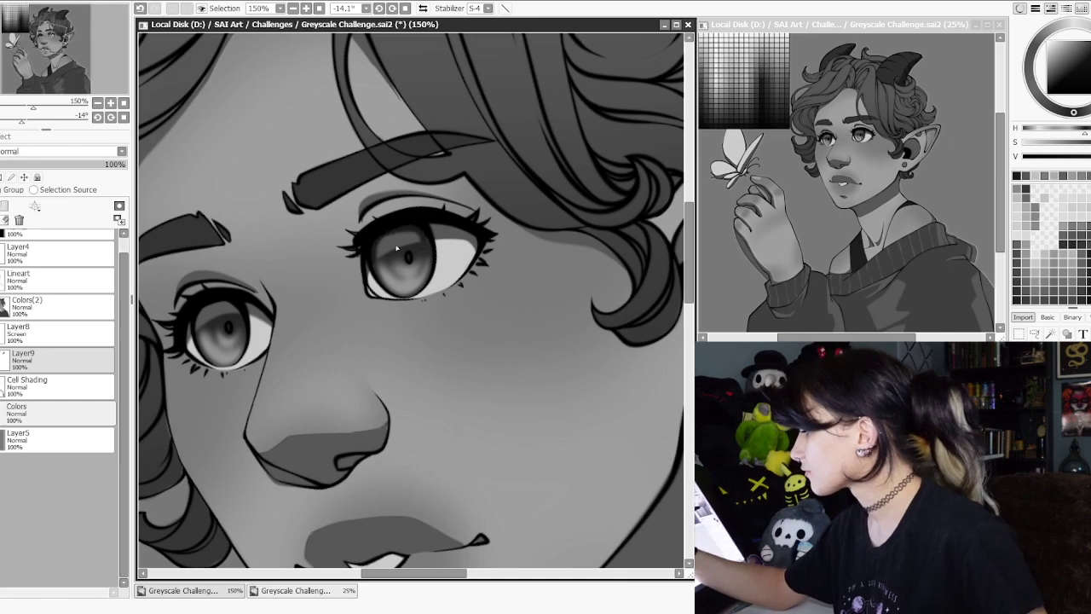
{"action": "left_click_drag", "start_coordinate": [396, 248], "coordinate": [419, 241]}
{"action": "mouse_move", "coordinate": [434, 266]}
{"action": "left_mouse_down"}
{"action": "mouse_move", "coordinate": [551, 282]}
{"action": "mouse_move", "coordinate": [499, 251]}
{"action": "left_mouse_up"}
{"action": "left_click_drag", "start_coordinate": [305, 378], "coordinate": [340, 347]}
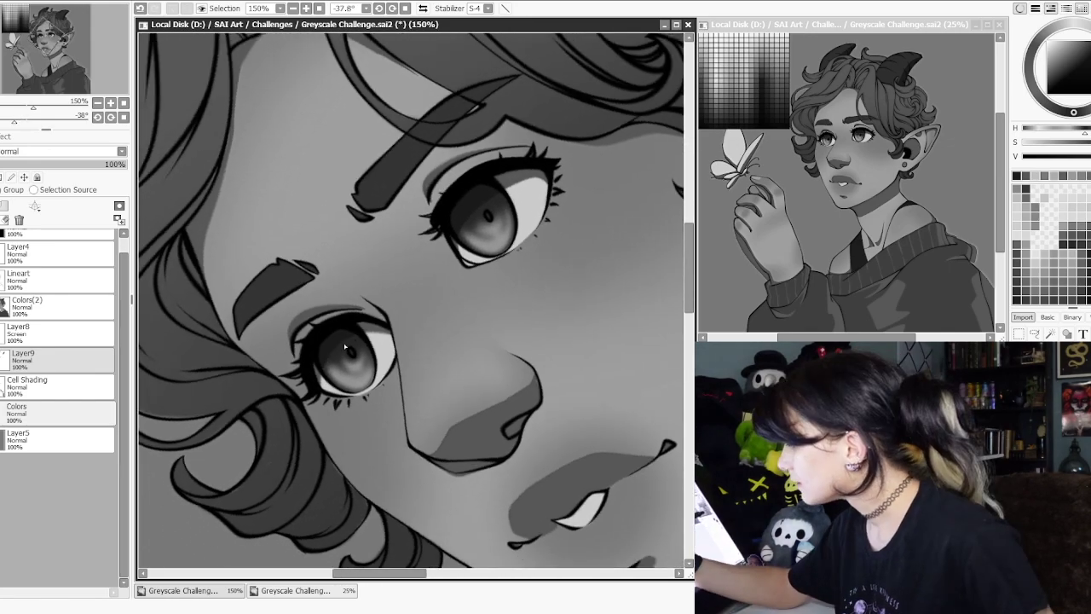
{"action": "scroll", "coordinate": [340, 348], "scroll_direction": "down", "scroll_amount": 4}
{"action": "left_click_drag", "start_coordinate": [571, 244], "coordinate": [582, 335]}
{"action": "left_click_drag", "start_coordinate": [583, 338], "coordinate": [514, 178]}
{"action": "left_click_drag", "start_coordinate": [556, 304], "coordinate": [568, 188]}
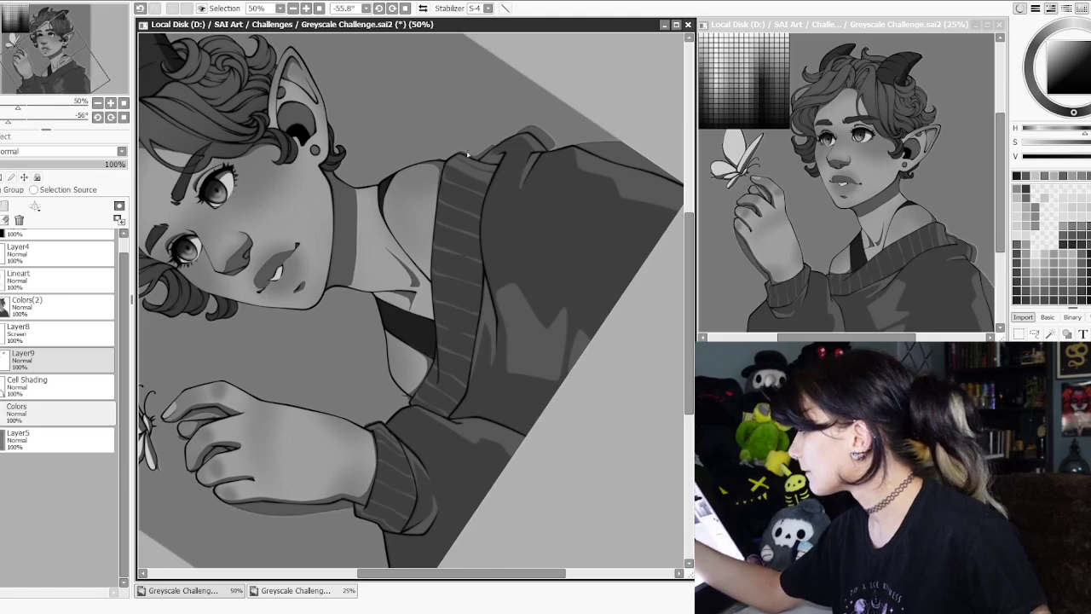
{"action": "key", "text": "ctrl+z"}
- Sample greys from the value chart and recolour the sweater and butterfly shadows on the clipped Layer9
{"action": "left_click_drag", "start_coordinate": [254, 285], "coordinate": [401, 236]}
{"action": "left_click_drag", "start_coordinate": [589, 291], "coordinate": [514, 462]}
{"action": "scroll", "coordinate": [390, 204], "scroll_direction": "up", "scroll_amount": 2}
{"action": "left_click_drag", "start_coordinate": [389, 204], "coordinate": [433, 322]}
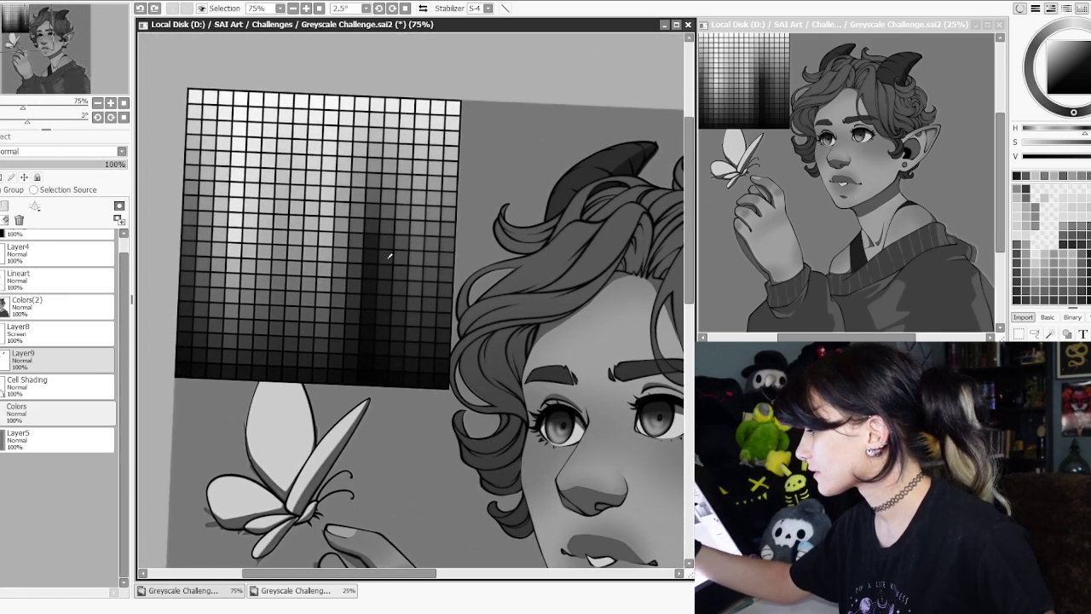
{"action": "left_click", "coordinate": [230, 255], "text": "alt"}
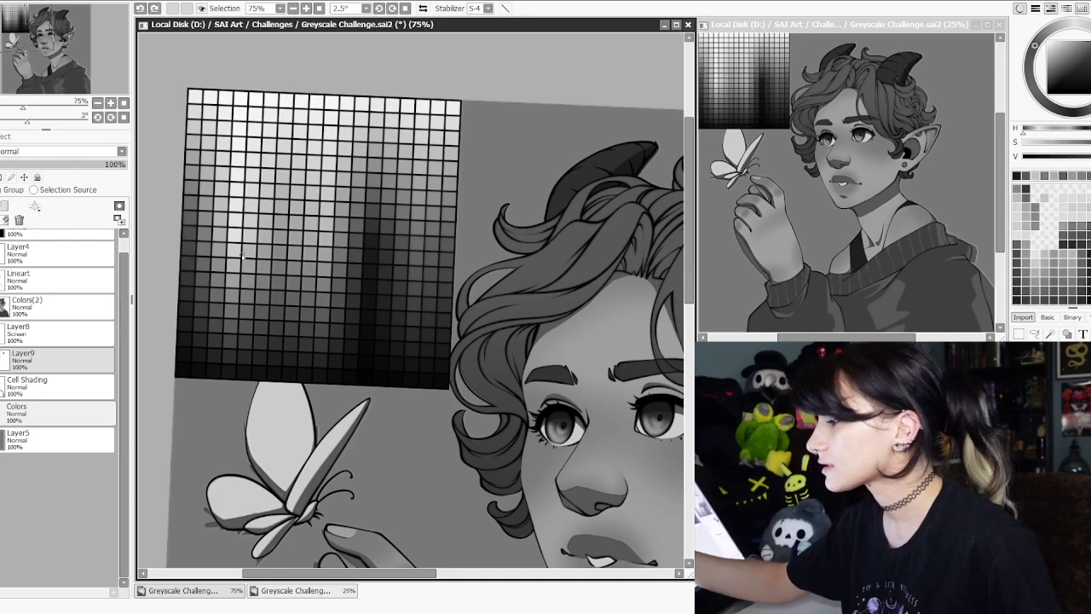
{"action": "scroll", "coordinate": [445, 387], "scroll_direction": "down", "scroll_amount": 2}
{"action": "left_click_drag", "start_coordinate": [550, 453], "coordinate": [441, 204]}
{"action": "left_click_drag", "start_coordinate": [540, 310], "coordinate": [527, 231]}
{"action": "scroll", "coordinate": [528, 231], "scroll_direction": "up", "scroll_amount": 1}
{"action": "left_click_drag", "start_coordinate": [421, 265], "coordinate": [519, 452]}
{"action": "left_click_drag", "start_coordinate": [486, 504], "coordinate": [434, 465]}
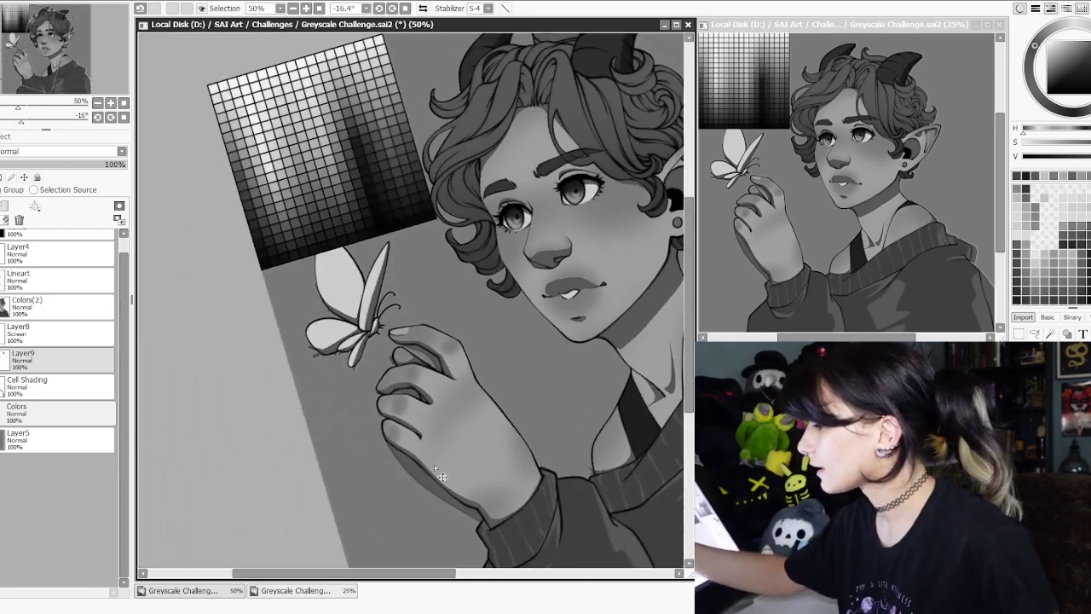
{"action": "left_click_drag", "start_coordinate": [253, 220], "coordinate": [406, 406]}
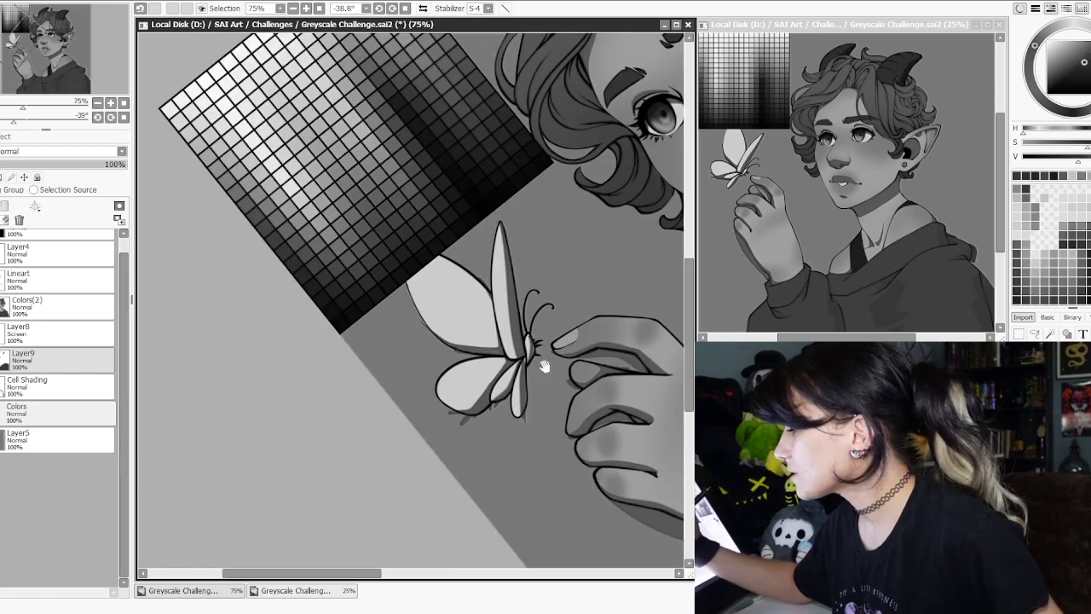
- Sample a darker grey from the value chart and recolour the shadows on the sweater's body, sleeve and collar
{"action": "left_click_drag", "start_coordinate": [529, 358], "coordinate": [159, 397]}
{"action": "left_click_drag", "start_coordinate": [553, 300], "coordinate": [432, 352]}
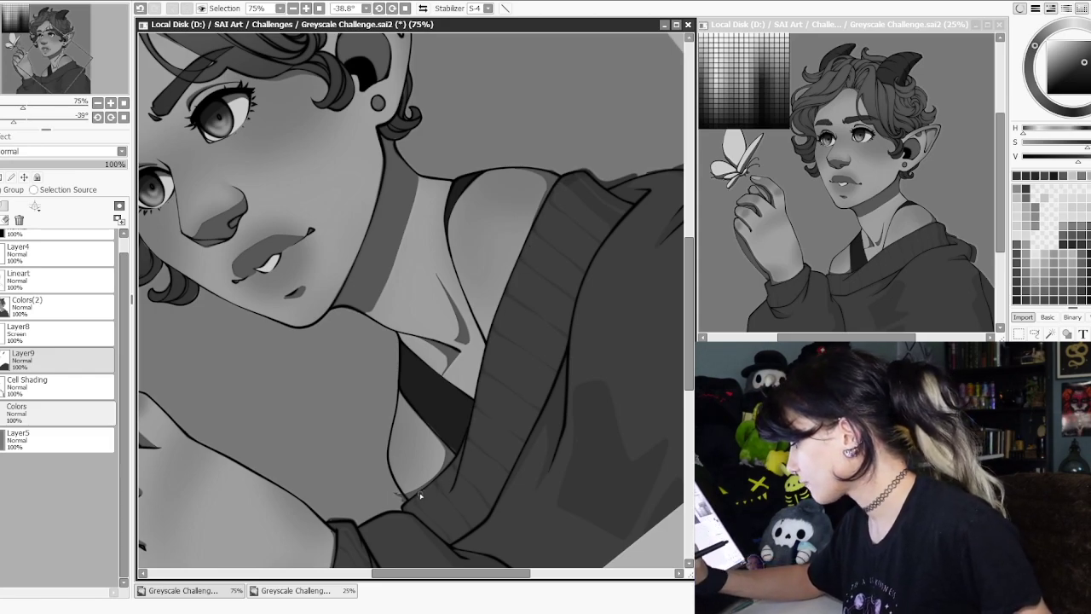
{"action": "scroll", "coordinate": [429, 489], "scroll_direction": "down", "scroll_amount": 3}
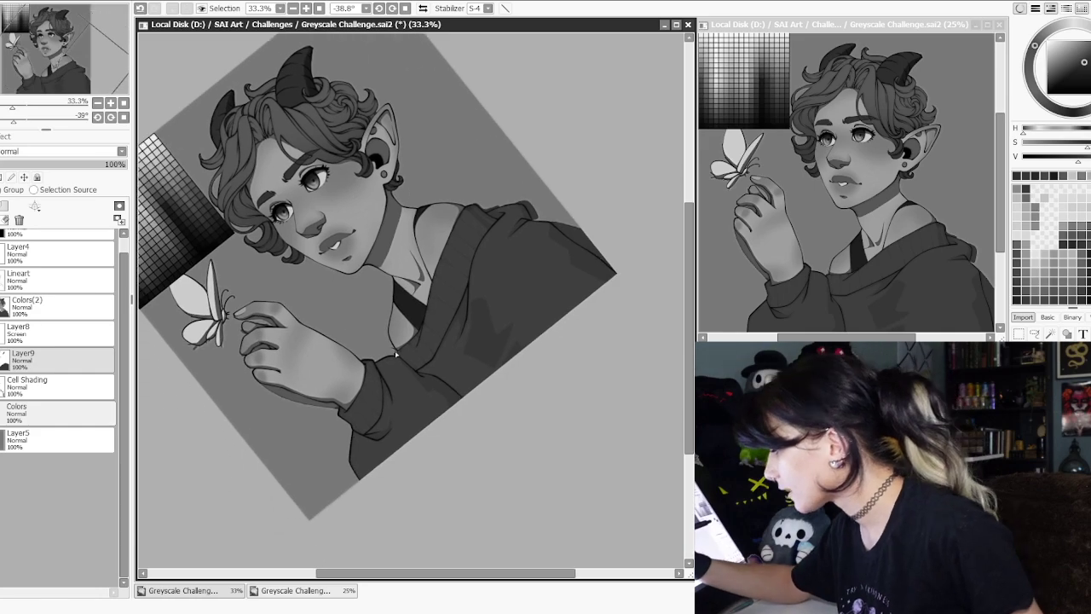
{"action": "left_click_drag", "start_coordinate": [575, 298], "coordinate": [499, 458]}
{"action": "scroll", "coordinate": [494, 443], "scroll_direction": "up", "scroll_amount": 2}
{"action": "left_click_drag", "start_coordinate": [485, 385], "coordinate": [682, 528]}
{"action": "left_click_drag", "start_coordinate": [367, 111], "coordinate": [460, 236]}
{"action": "left_click", "coordinate": [479, 182], "text": "alt"}
{"action": "left_click_drag", "start_coordinate": [490, 395], "coordinate": [516, 345]}
{"action": "mouse_move", "coordinate": [514, 344]}
{"action": "left_mouse_down"}
{"action": "mouse_move", "coordinate": [502, 310]}
{"action": "mouse_move", "coordinate": [591, 401]}
{"action": "mouse_move", "coordinate": [558, 378]}
{"action": "left_mouse_up"}
{"action": "scroll", "coordinate": [495, 345], "scroll_direction": "down", "scroll_amount": 1}
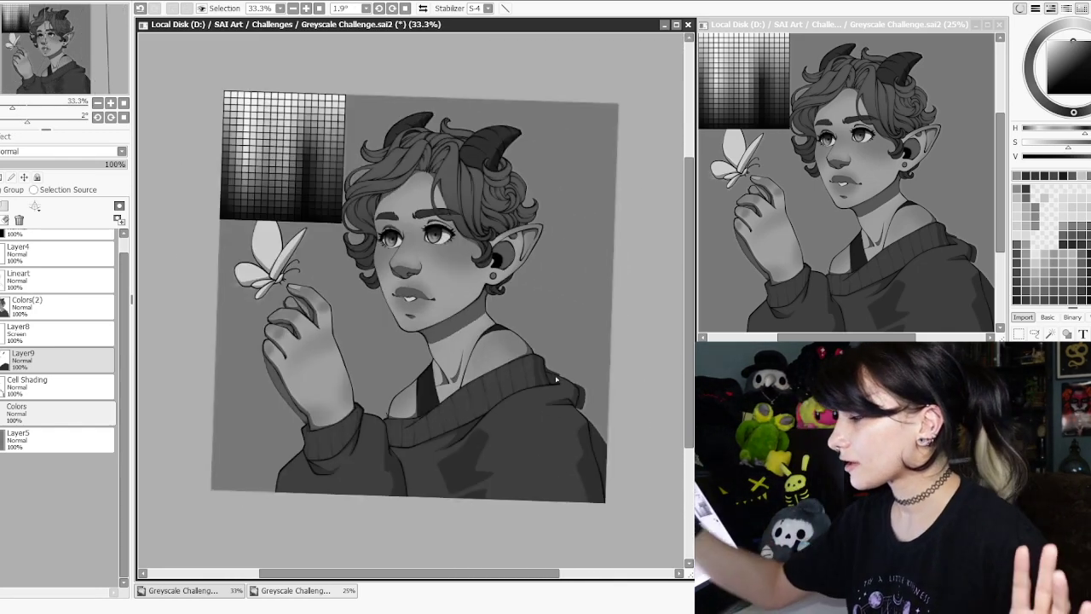
- Delete the Colors(2) layer, merge Layer9 down into Cell Shading, and clip the Screen-mode Layer8 above it
{"action": "left_click", "coordinate": [40, 342]}
{"action": "left_click", "coordinate": [41, 309]}
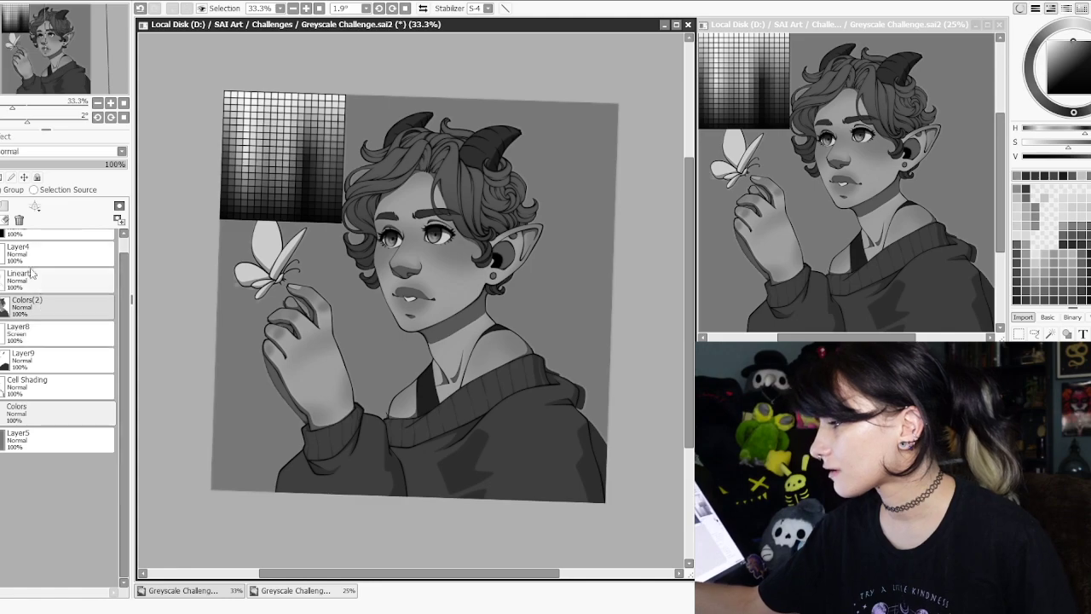
{"action": "left_click", "coordinate": [18, 222]}
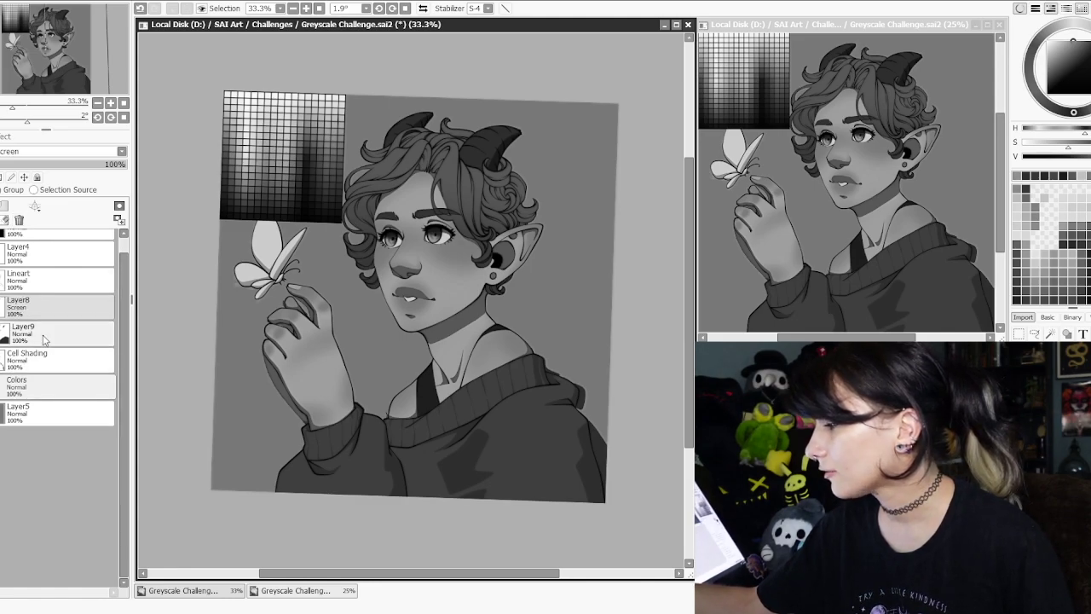
{"action": "key", "text": "ctrl+z"}
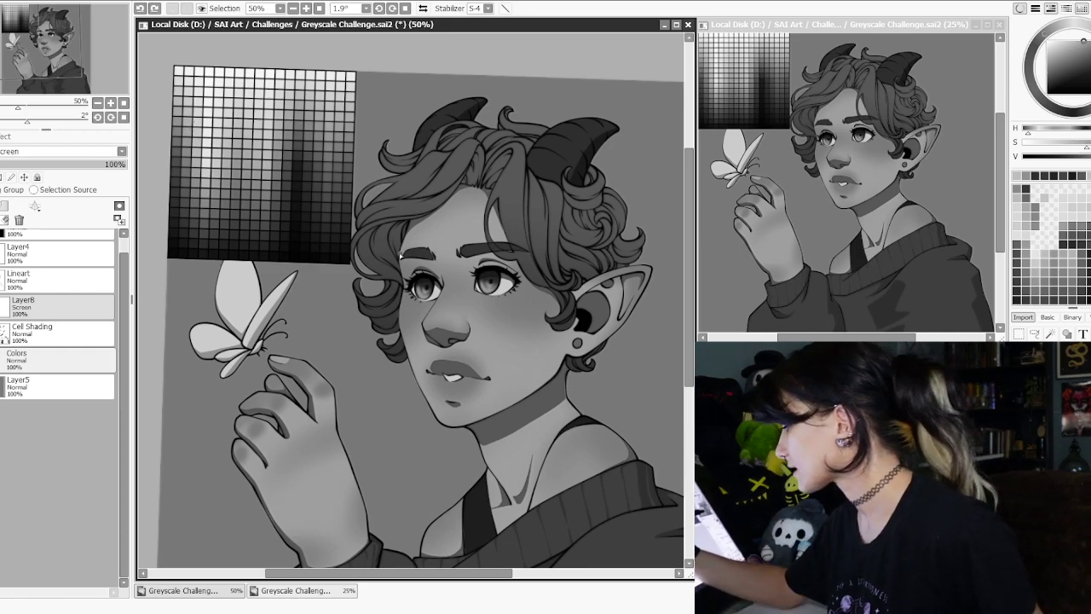
- Sample a grey from the value chart and paint highlights along the face's edge, nose and lips on Layer8, undoing one stroke
{"action": "left_click", "coordinate": [241, 159], "text": "alt"}
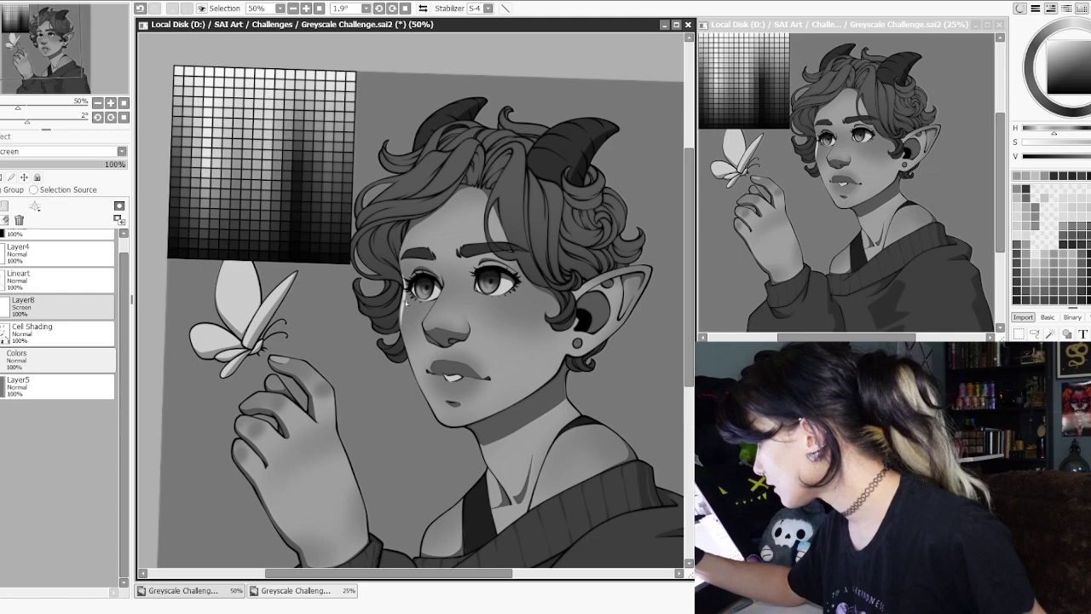
{"action": "key", "text": "ctrl+z"}
{"action": "left_click", "coordinate": [255, 175], "text": "alt"}
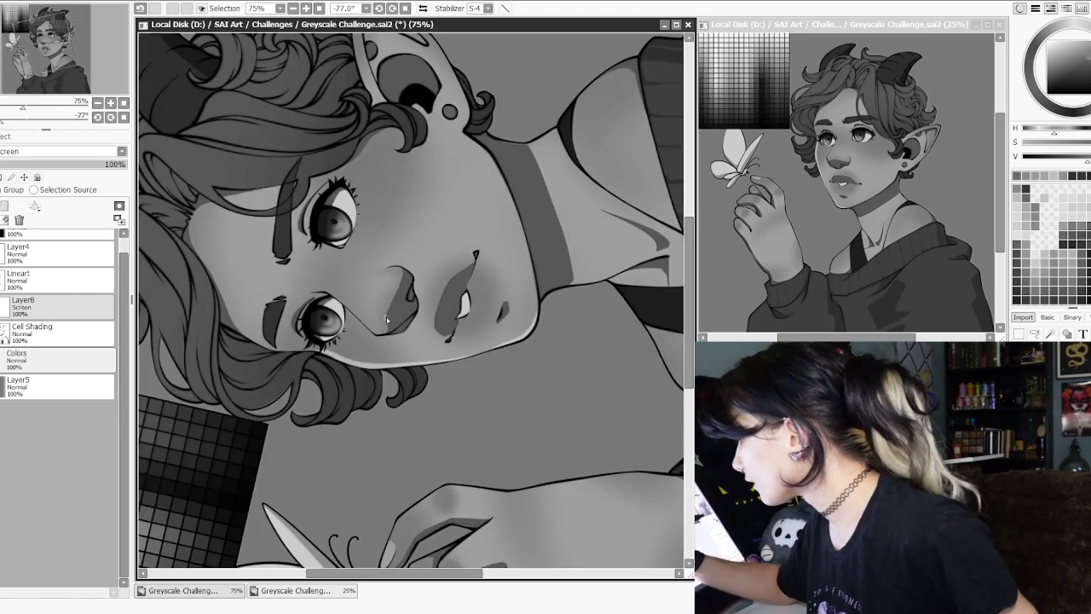
{"action": "left_click_drag", "start_coordinate": [381, 328], "coordinate": [397, 299]}
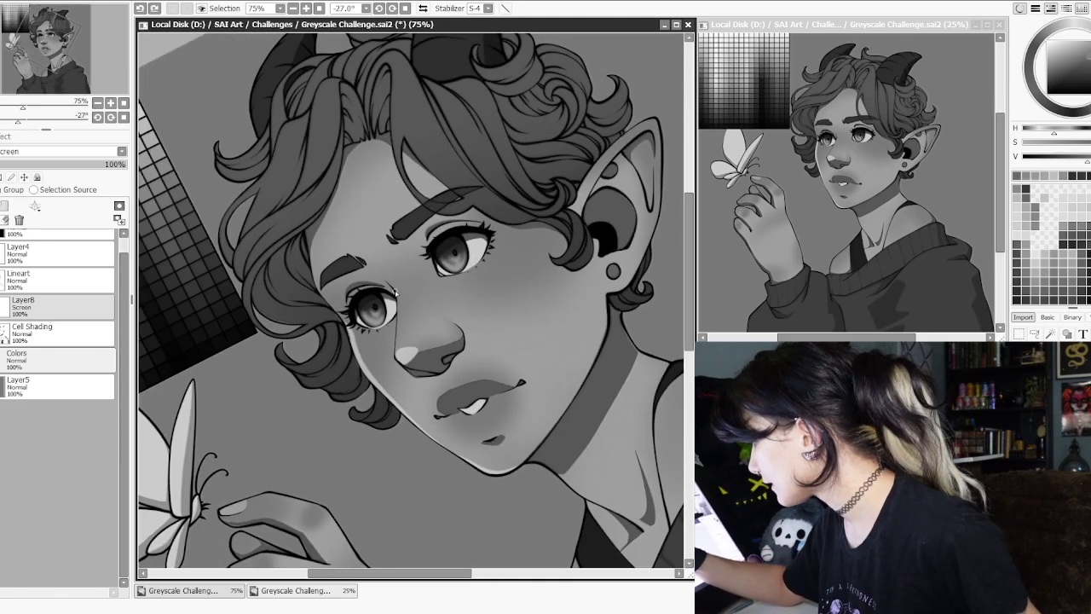
{"action": "left_click_drag", "start_coordinate": [399, 337], "coordinate": [408, 289]}
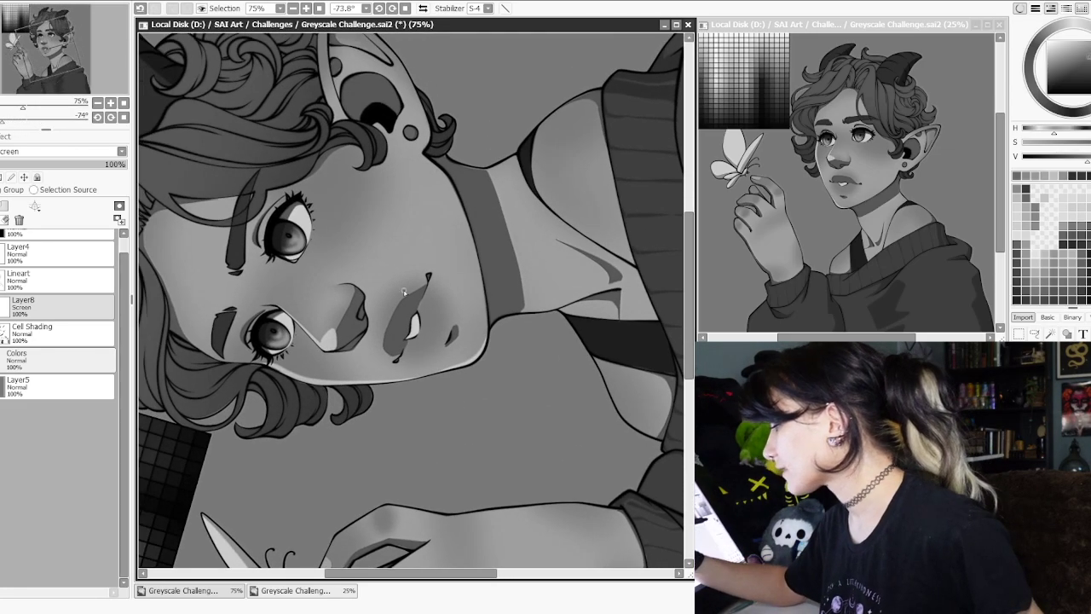
{"action": "mouse_move", "coordinate": [445, 355]}
{"action": "left_mouse_down"}
{"action": "mouse_move", "coordinate": [494, 281]}
{"action": "mouse_move", "coordinate": [460, 301]}
{"action": "mouse_move", "coordinate": [487, 249]}
{"action": "left_mouse_up"}
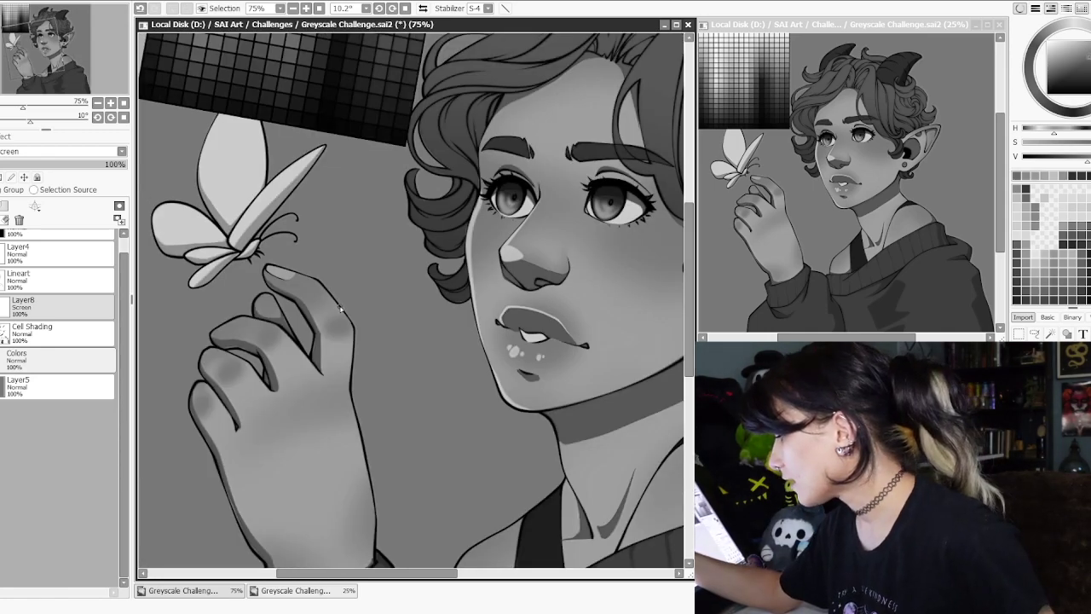
- Paint thin rim highlights along the fingers, knuckles and back of the raised hand on Layer8
{"action": "left_click_drag", "start_coordinate": [349, 373], "coordinate": [471, 211]}
{"action": "left_click_drag", "start_coordinate": [530, 306], "coordinate": [485, 387]}
{"action": "left_click_drag", "start_coordinate": [489, 315], "coordinate": [465, 275]}
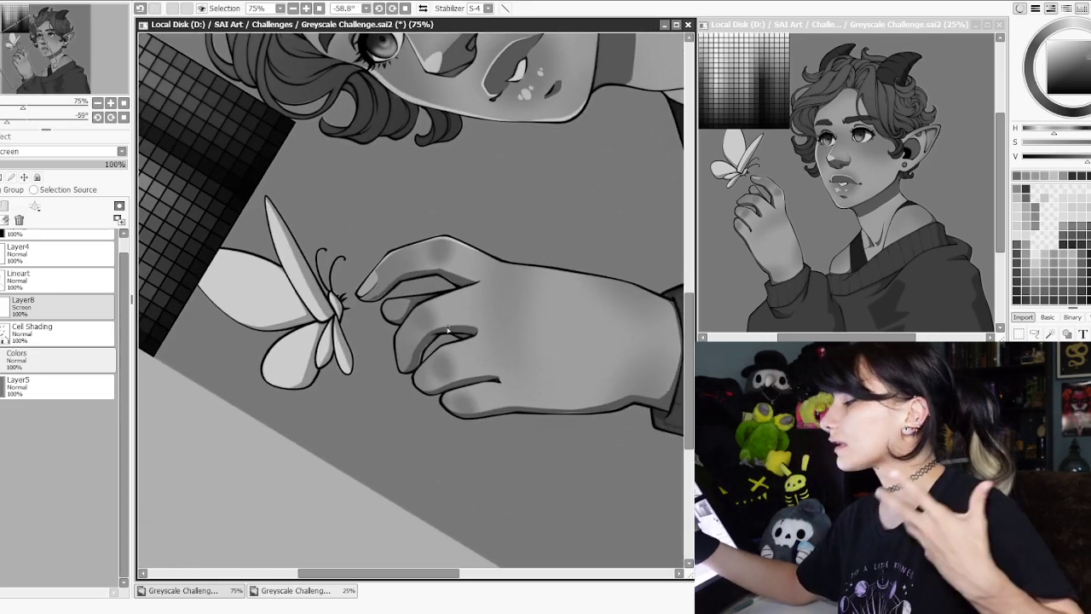
{"action": "left_click_drag", "start_coordinate": [476, 322], "coordinate": [519, 349]}
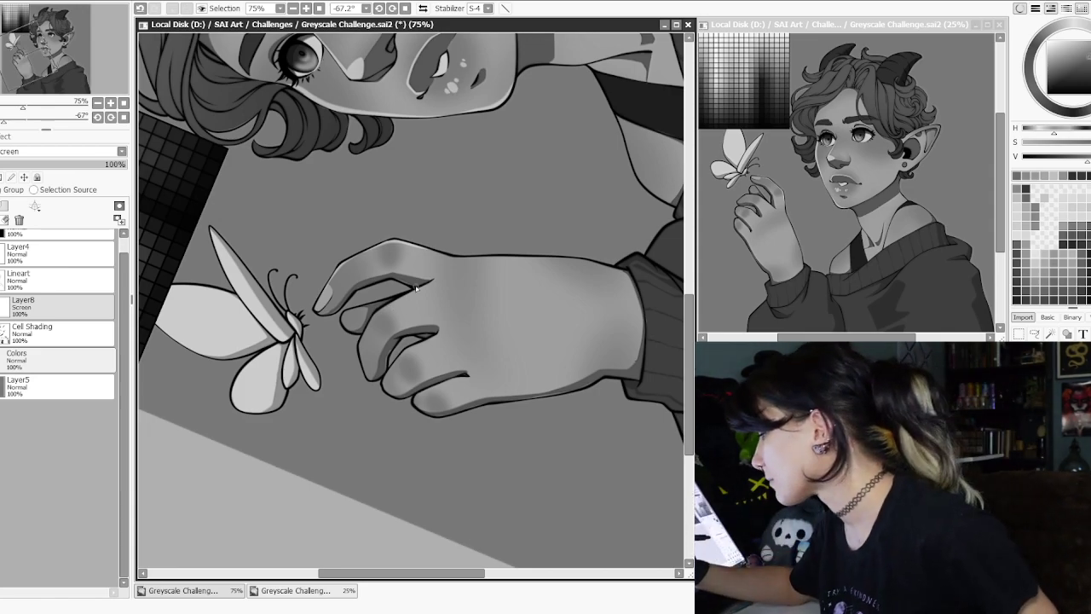
{"action": "key", "text": "Delete"}
{"action": "left_click_drag", "start_coordinate": [444, 372], "coordinate": [486, 369]}
{"action": "left_click_drag", "start_coordinate": [424, 304], "coordinate": [445, 400]}
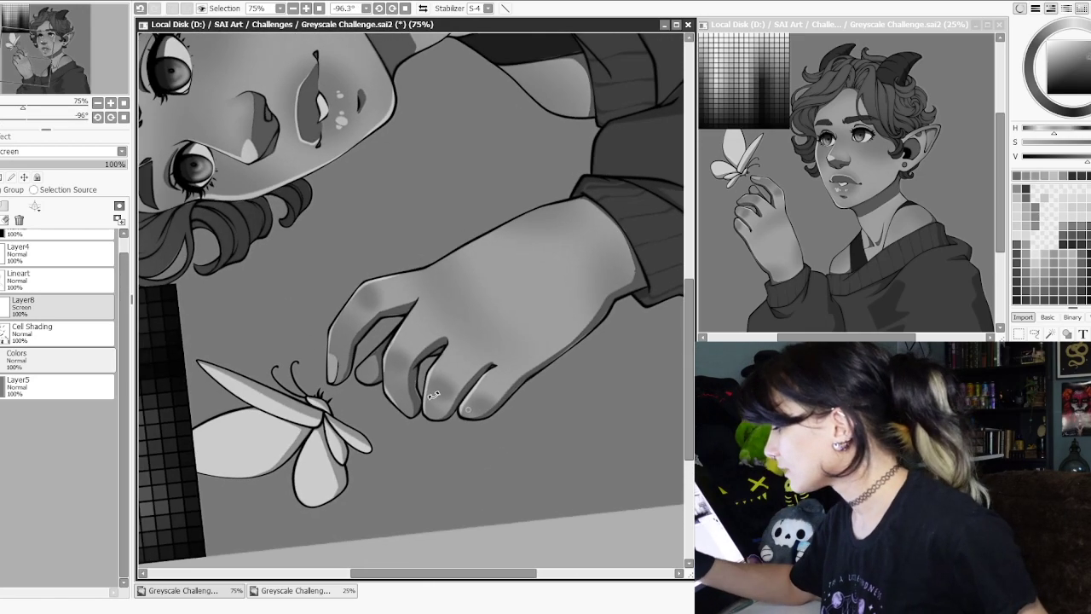
{"action": "left_click_drag", "start_coordinate": [525, 333], "coordinate": [466, 369]}
{"action": "left_click_drag", "start_coordinate": [437, 299], "coordinate": [438, 337]}
{"action": "left_click_drag", "start_coordinate": [438, 341], "coordinate": [467, 303]}
{"action": "left_click_drag", "start_coordinate": [573, 207], "coordinate": [409, 288]}
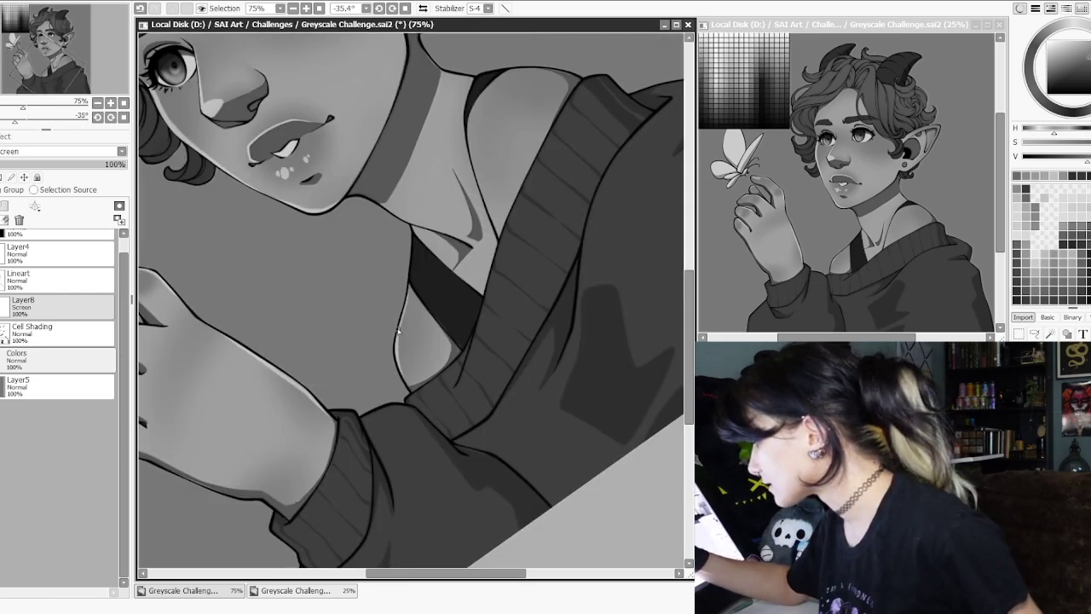
- Paint rim highlights along the shoulders, neck and collarbone on Layer8
{"action": "key", "text": "Delete"}
{"action": "key", "text": "Delete"}
{"action": "key", "text": "Delete"}
{"action": "key", "text": "Delete"}
{"action": "key", "text": "Delete"}
{"action": "key", "text": "Delete"}
{"action": "key", "text": "Delete"}
{"action": "key", "text": "Delete"}
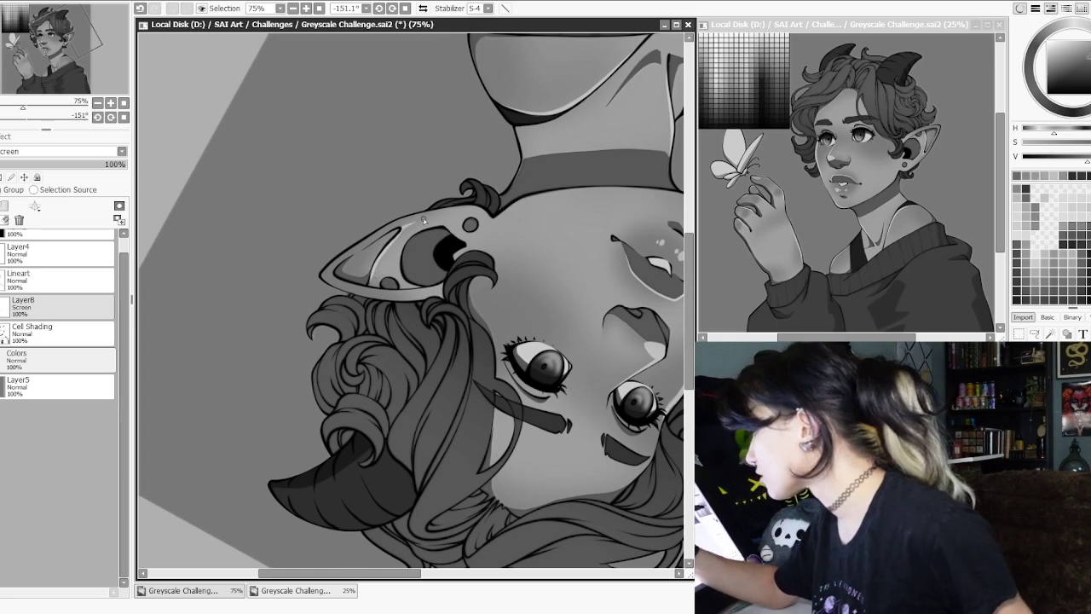
- Add highlights along the pointed ear's outer rim and inner folds on Layer8
{"action": "key", "text": "Delete"}
{"action": "key", "text": "Delete"}
{"action": "key", "text": "Delete"}
{"action": "key", "text": "Delete"}
{"action": "key", "text": "Delete"}
{"action": "key", "text": "Delete"}
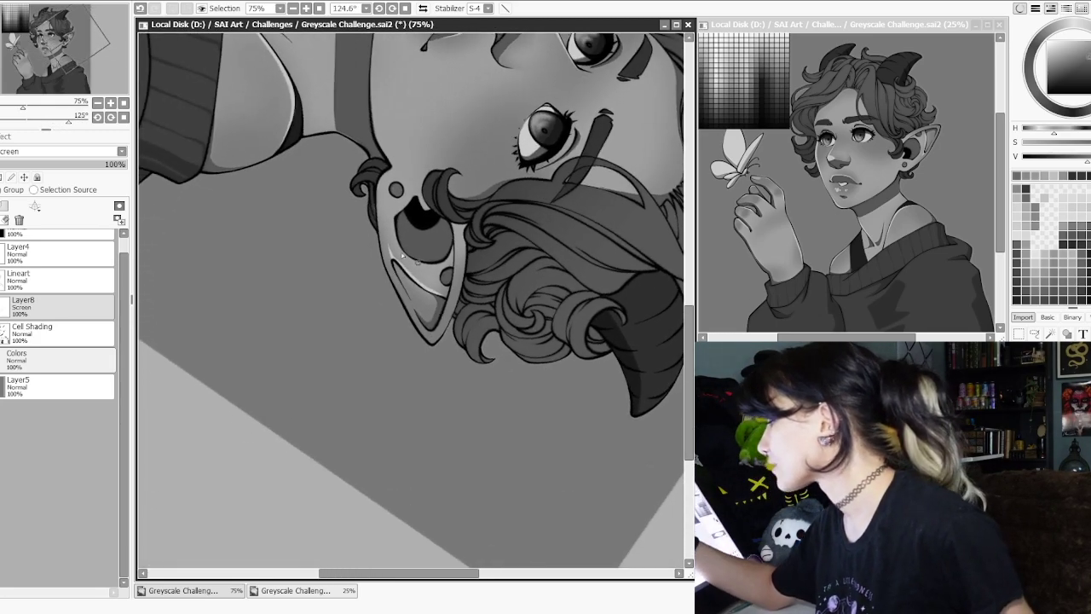
- Undo one stroke and paint highlights along the edges of both horns with a darker grey on Layer8
{"action": "left_click_drag", "start_coordinate": [393, 286], "coordinate": [516, 363]}
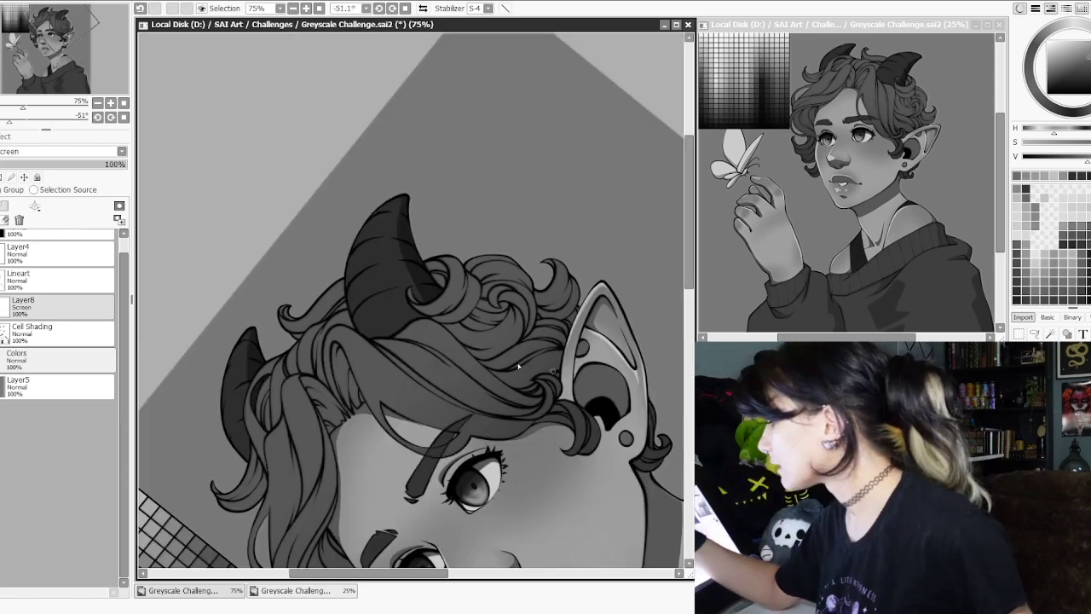
{"action": "key", "text": "ctrl+z"}
{"action": "mouse_move", "coordinate": [350, 280]}
{"action": "left_mouse_down"}
{"action": "mouse_move", "coordinate": [498, 193]}
{"action": "mouse_move", "coordinate": [623, 84]}
{"action": "mouse_move", "coordinate": [450, 256]}
{"action": "left_mouse_up"}
{"action": "mouse_move", "coordinate": [484, 208]}
{"action": "left_mouse_down"}
{"action": "mouse_move", "coordinate": [455, 279]}
{"action": "mouse_move", "coordinate": [559, 212]}
{"action": "left_mouse_up"}
{"action": "left_click_drag", "start_coordinate": [428, 187], "coordinate": [392, 259]}
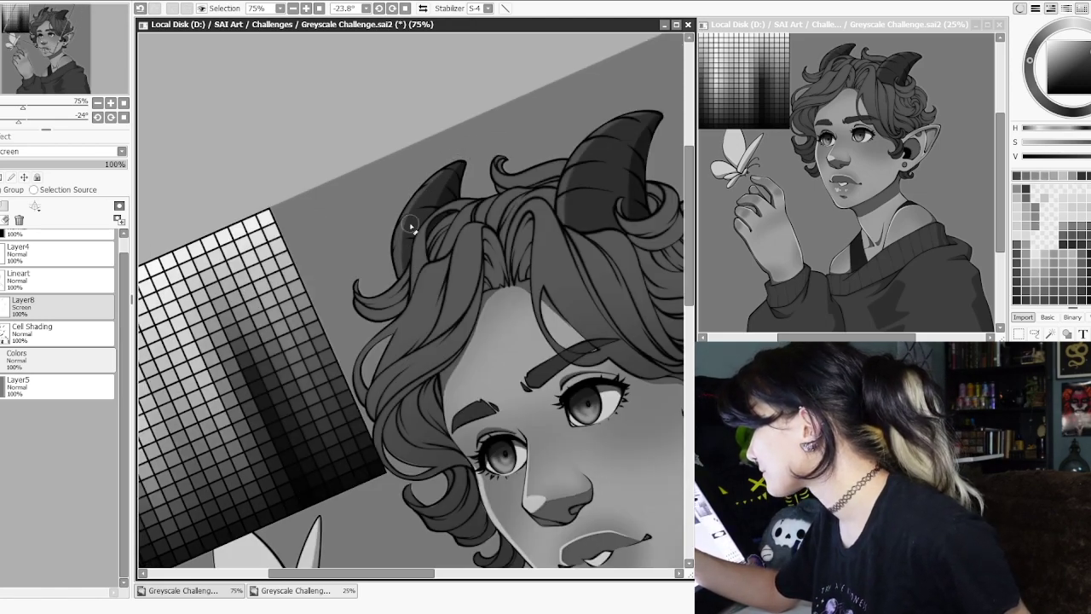
{"action": "left_click_drag", "start_coordinate": [421, 273], "coordinate": [585, 287]}
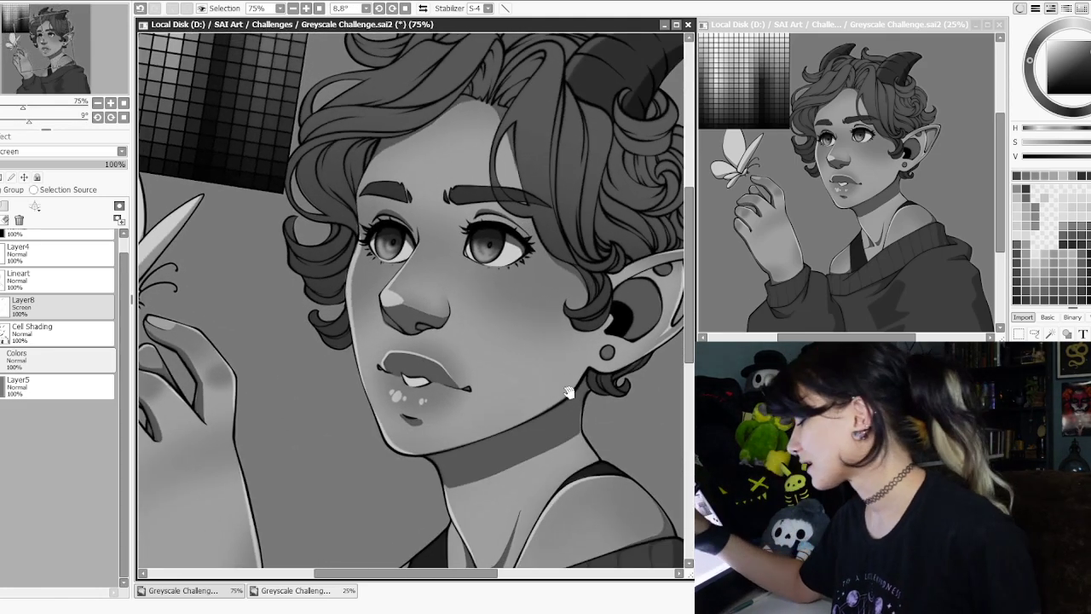
- Paint rim highlights along the sweater's cuff, sleeve edges and collar folds on Layer8, undoing one stroke
{"action": "left_click_drag", "start_coordinate": [570, 389], "coordinate": [441, 250]}
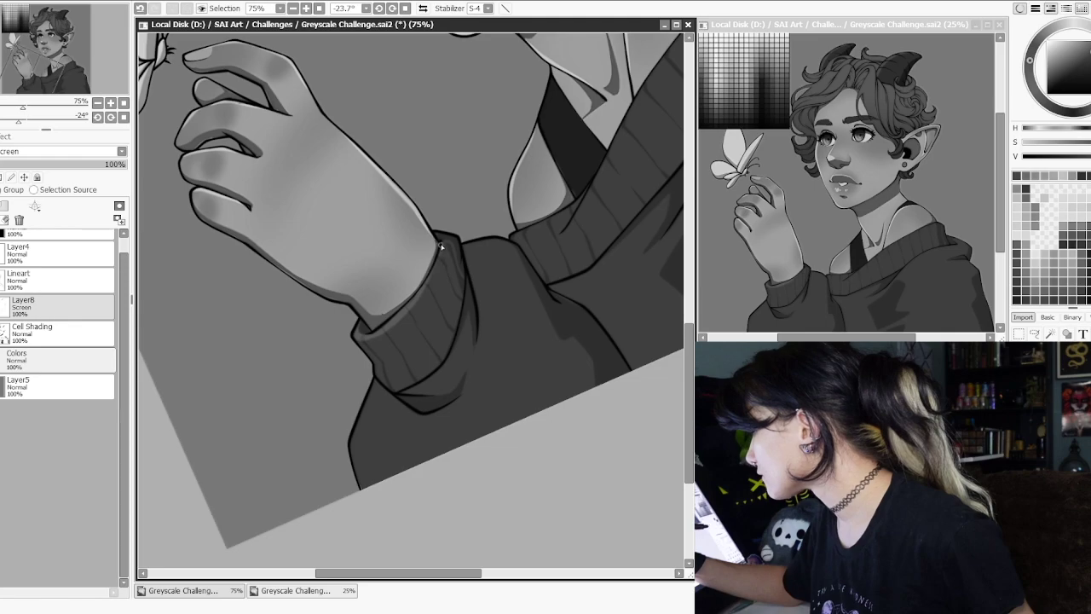
{"action": "left_click_drag", "start_coordinate": [372, 398], "coordinate": [386, 350]}
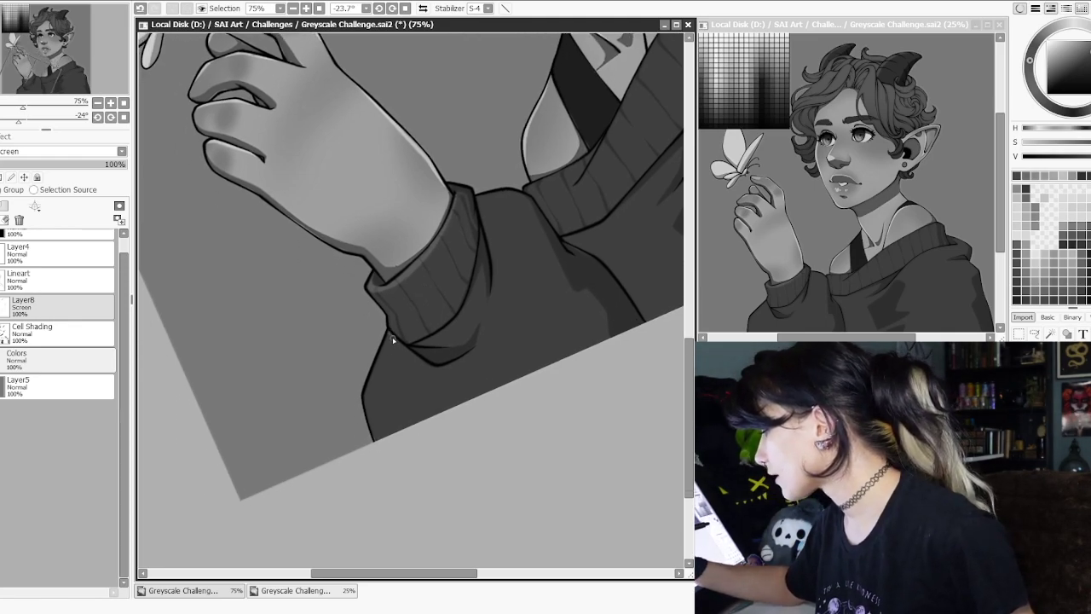
{"action": "left_click_drag", "start_coordinate": [369, 402], "coordinate": [380, 293]}
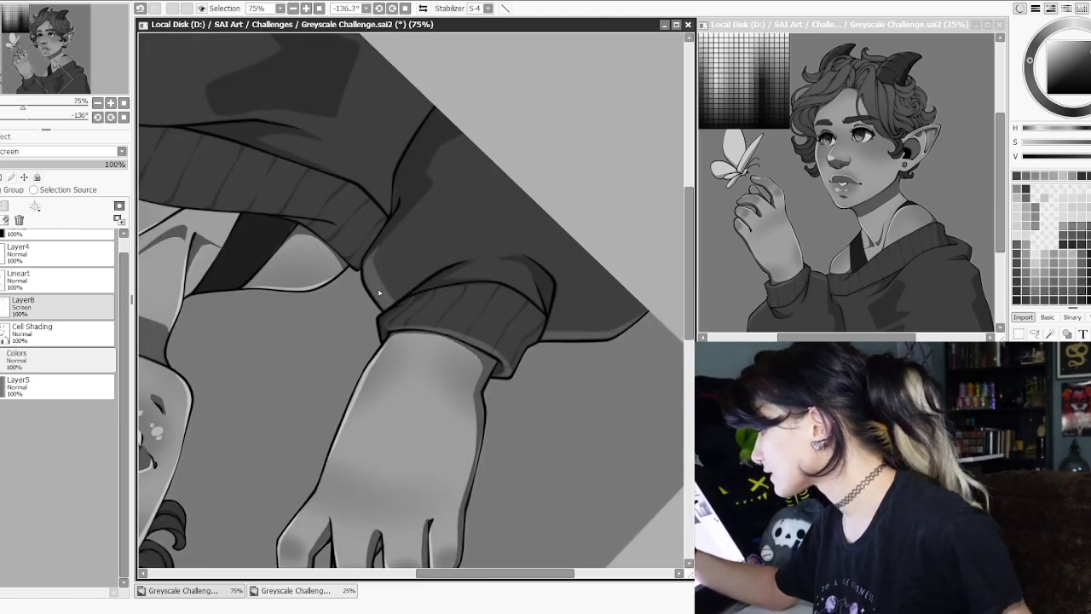
{"action": "scroll", "coordinate": [413, 265], "scroll_direction": "down", "scroll_amount": 2}
{"action": "left_click_drag", "start_coordinate": [412, 260], "coordinate": [348, 462]}
{"action": "scroll", "coordinate": [436, 332], "scroll_direction": "up", "scroll_amount": 2}
{"action": "left_click_drag", "start_coordinate": [436, 322], "coordinate": [414, 299]}
{"action": "key", "text": "ctrl+z"}
{"action": "left_click_drag", "start_coordinate": [353, 317], "coordinate": [368, 331]}
{"action": "left_click_drag", "start_coordinate": [632, 235], "coordinate": [371, 395]}
{"action": "left_click_drag", "start_coordinate": [371, 395], "coordinate": [392, 402]}
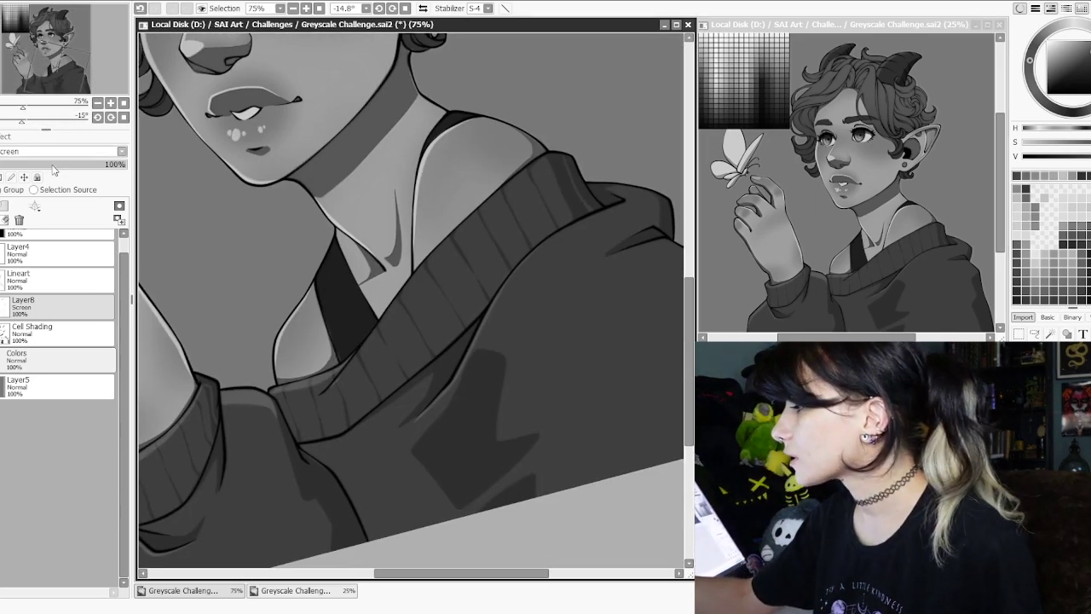
- Switch Layer8 to Normal blending and add a grey-filled layer clipped above it
{"action": "key", "text": "ctrl+z"}
{"action": "left_click_drag", "start_coordinate": [417, 439], "coordinate": [474, 450]}
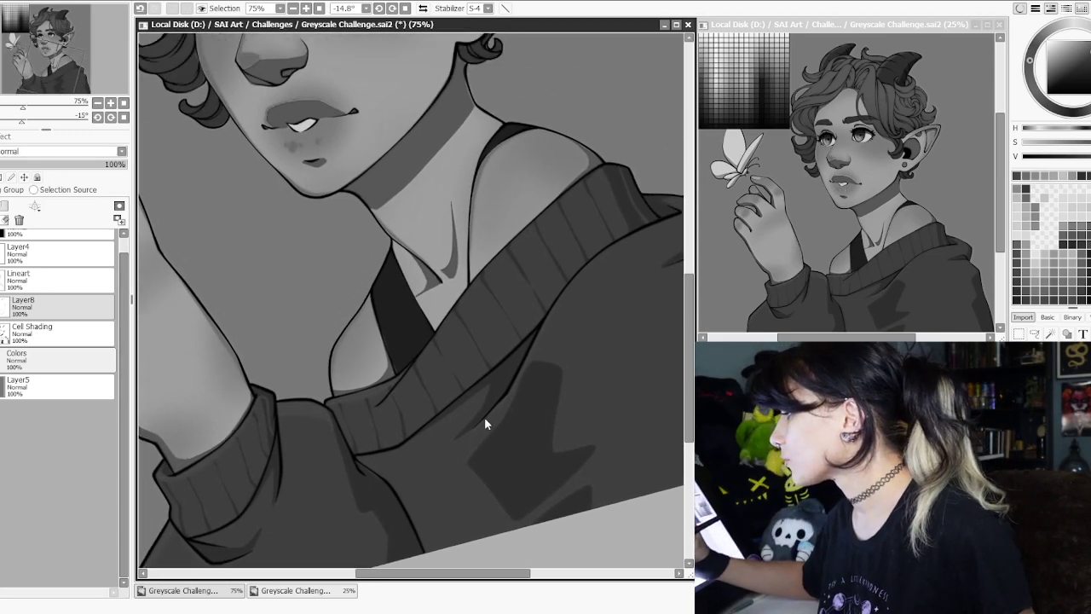
{"action": "scroll", "coordinate": [484, 417], "scroll_direction": "down", "scroll_amount": 3}
{"action": "scroll", "coordinate": [521, 466], "scroll_direction": "up", "scroll_amount": 1}
{"action": "left_click_drag", "start_coordinate": [536, 366], "coordinate": [585, 403]}
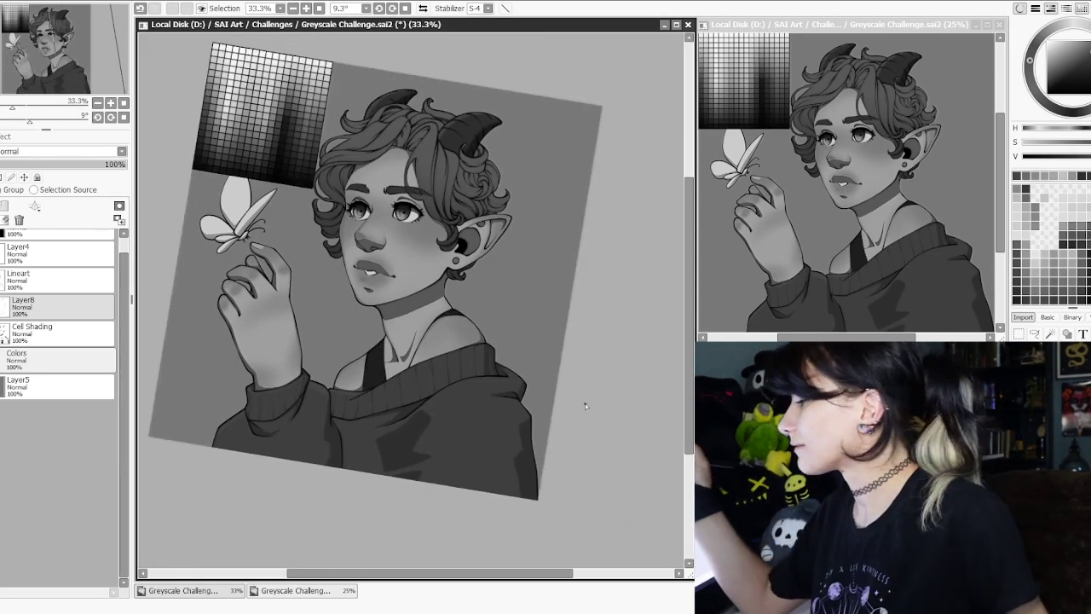
{"action": "scroll", "coordinate": [584, 403], "scroll_direction": "up", "scroll_amount": 1}
{"action": "key", "text": "ctrl+shift+n"}
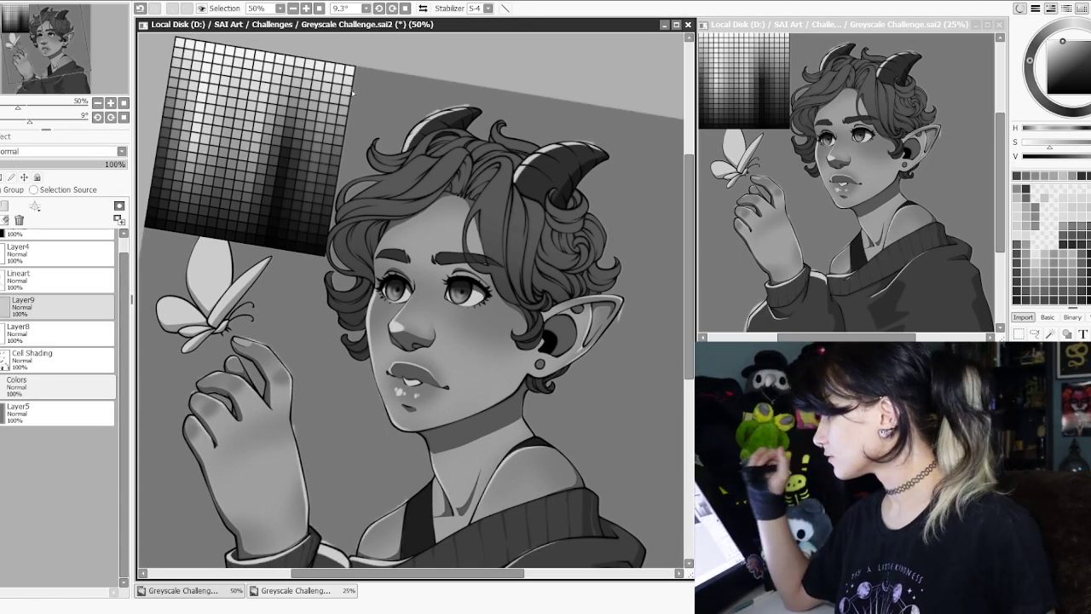
- Recolour the horn and sweater highlights on Layer9 with greys sampled from the value chart, and merge it down into Layer8
{"action": "left_click_drag", "start_coordinate": [591, 309], "coordinate": [589, 247]}
{"action": "left_click_drag", "start_coordinate": [182, 134], "coordinate": [338, 181]}
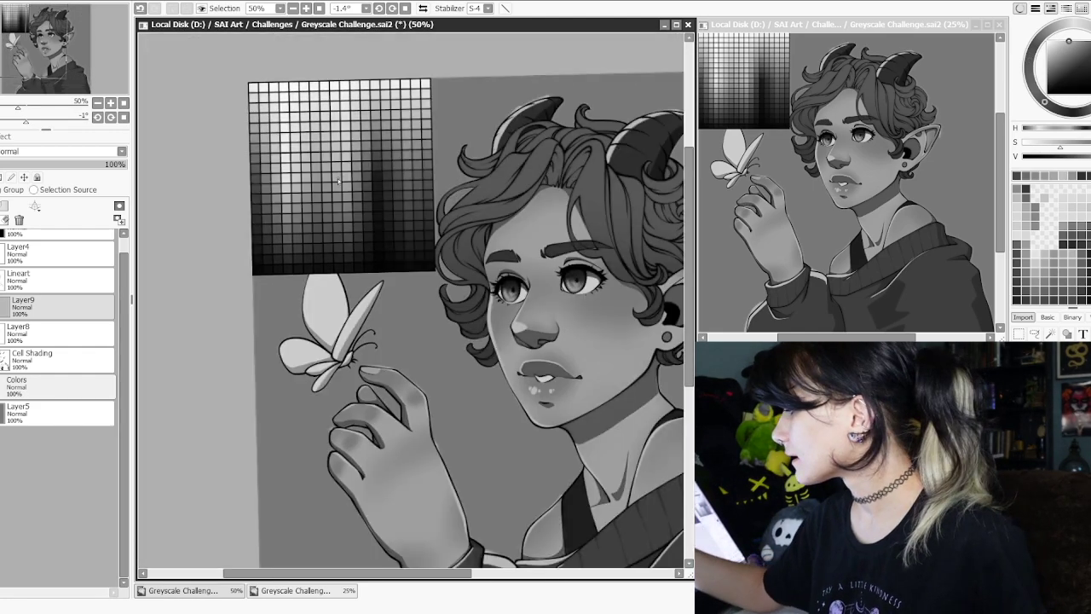
{"action": "left_click", "coordinate": [269, 176], "text": "alt"}
{"action": "left_click_drag", "start_coordinate": [565, 158], "coordinate": [471, 189]}
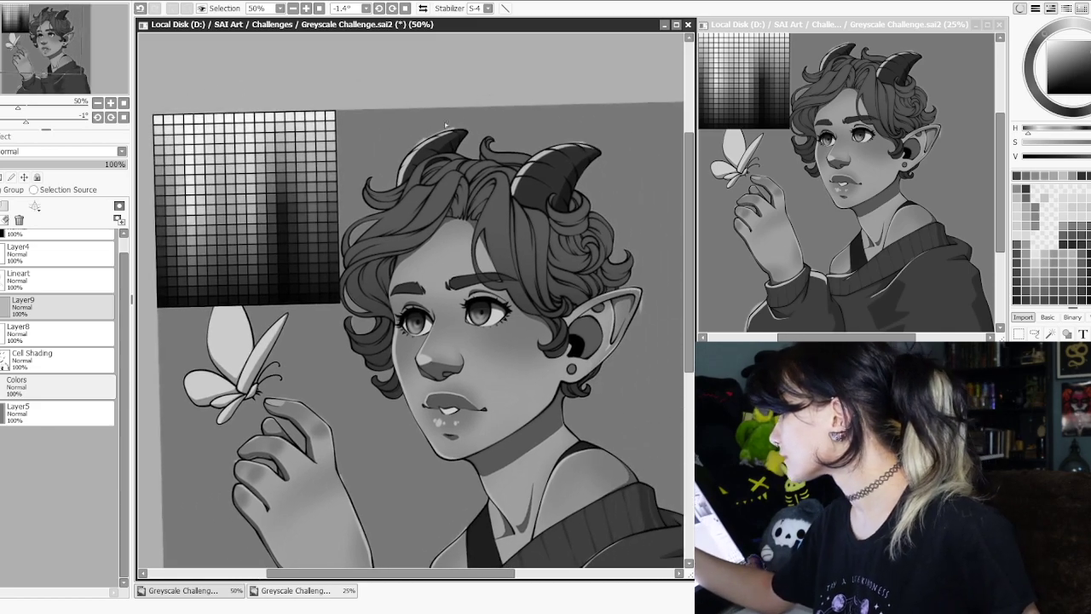
{"action": "left_click_drag", "start_coordinate": [554, 139], "coordinate": [476, 121]}
{"action": "left_click_drag", "start_coordinate": [588, 513], "coordinate": [458, 111]}
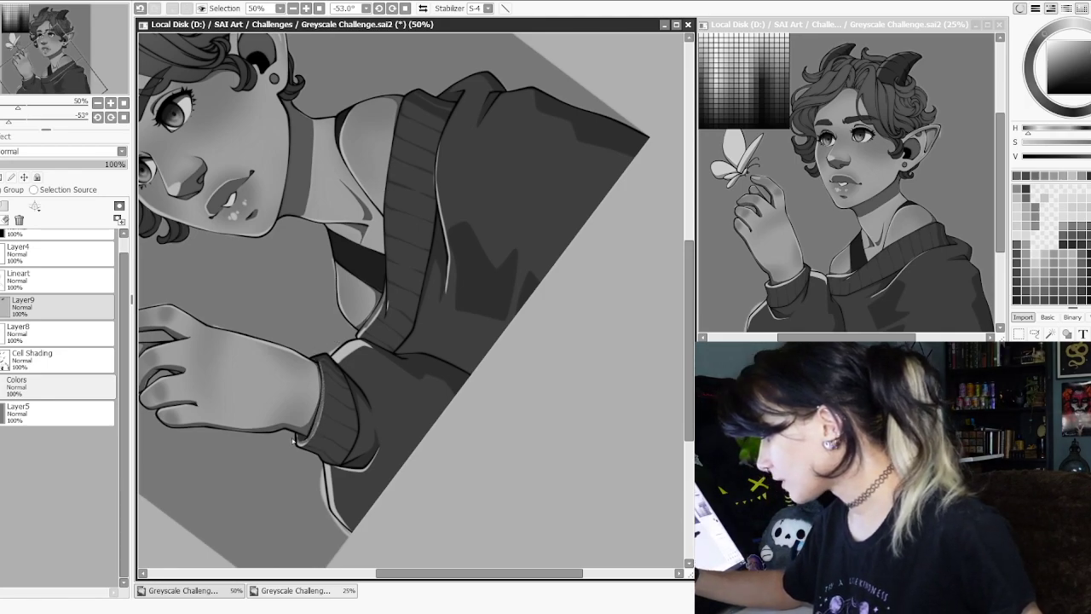
{"action": "left_click_drag", "start_coordinate": [423, 164], "coordinate": [458, 299]}
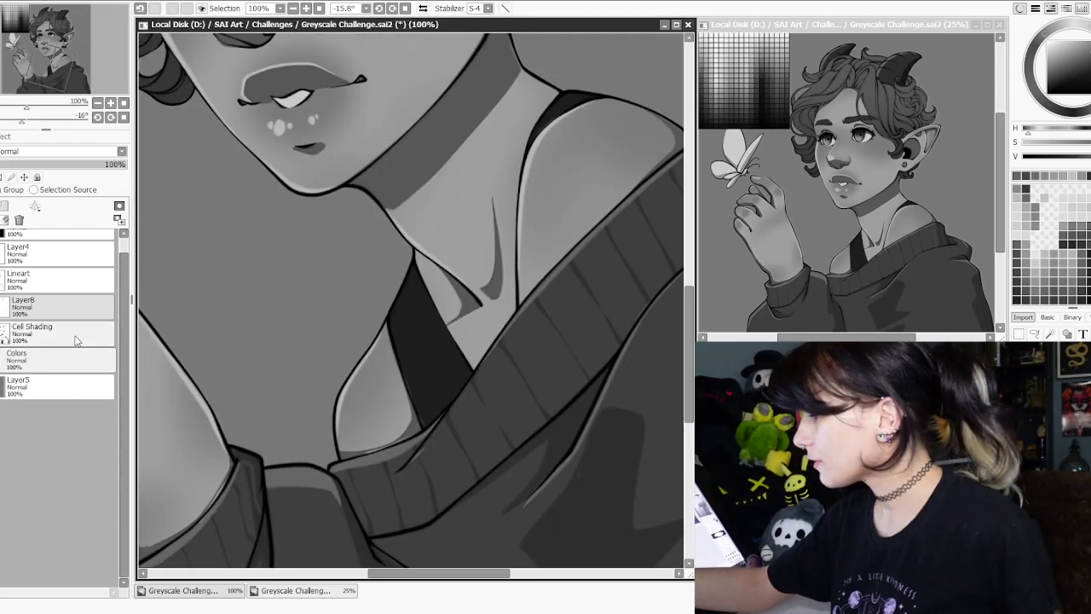
- Shade the black straps at the neck and shoulder on the Cell Shading layer with a sampled grey
{"action": "left_click", "coordinate": [74, 337]}
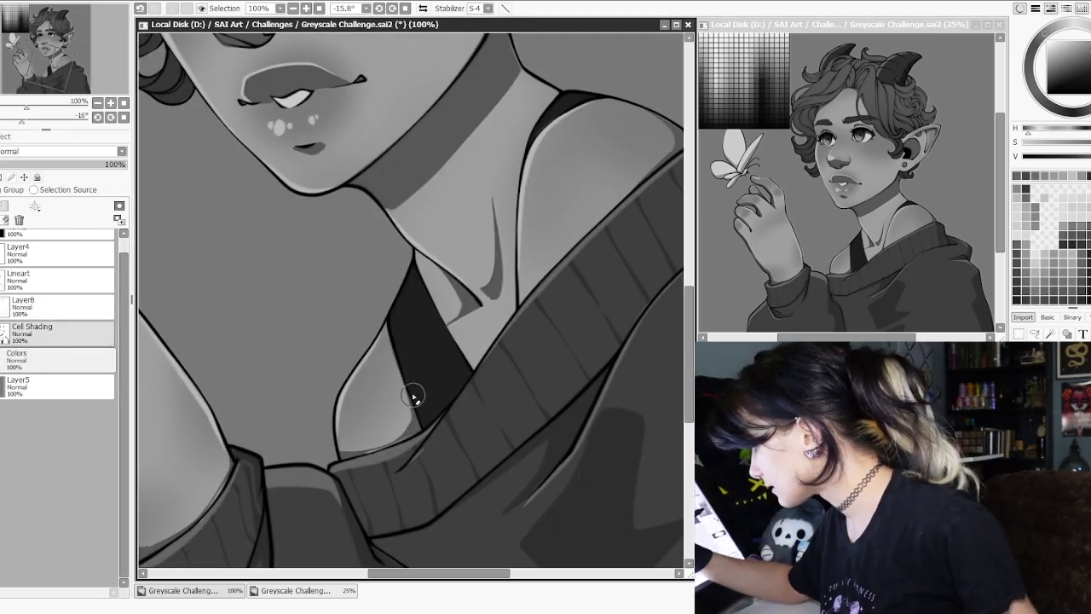
{"action": "left_click", "coordinate": [66, 336]}
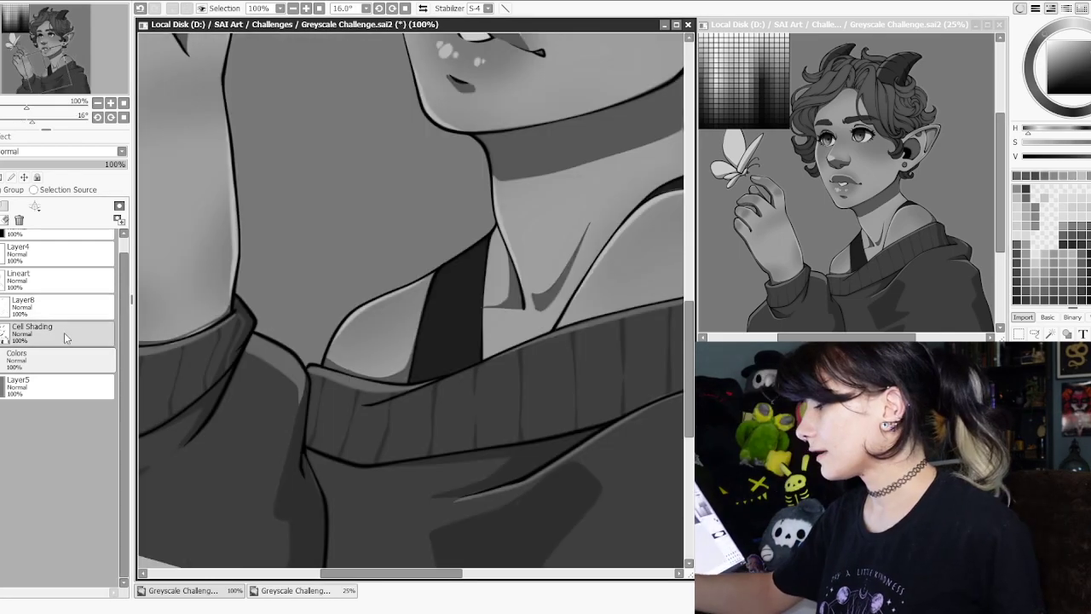
{"action": "left_click_drag", "start_coordinate": [393, 266], "coordinate": [433, 397]}
{"action": "mouse_move", "coordinate": [433, 209]}
{"action": "left_mouse_down"}
{"action": "mouse_move", "coordinate": [422, 285]}
{"action": "mouse_move", "coordinate": [414, 279]}
{"action": "left_mouse_up"}
{"action": "left_click_drag", "start_coordinate": [315, 109], "coordinate": [336, 349]}
{"action": "left_click_drag", "start_coordinate": [344, 132], "coordinate": [395, 217]}
{"action": "left_click", "coordinate": [342, 234], "text": "alt"}
{"action": "left_click_drag", "start_coordinate": [363, 298], "coordinate": [368, 319]}
{"action": "left_click_drag", "start_coordinate": [556, 479], "coordinate": [345, 113]}
{"action": "left_click_drag", "start_coordinate": [585, 410], "coordinate": [558, 452]}
{"action": "mouse_move", "coordinate": [595, 421]}
{"action": "left_mouse_down"}
{"action": "mouse_move", "coordinate": [586, 390]}
{"action": "mouse_move", "coordinate": [543, 449]}
{"action": "left_mouse_up"}
{"action": "left_click_drag", "start_coordinate": [544, 448], "coordinate": [313, 528]}
{"action": "scroll", "coordinate": [554, 349], "scroll_direction": "down", "scroll_amount": 1}
{"action": "left_click_drag", "start_coordinate": [246, 349], "coordinate": [427, 495]}
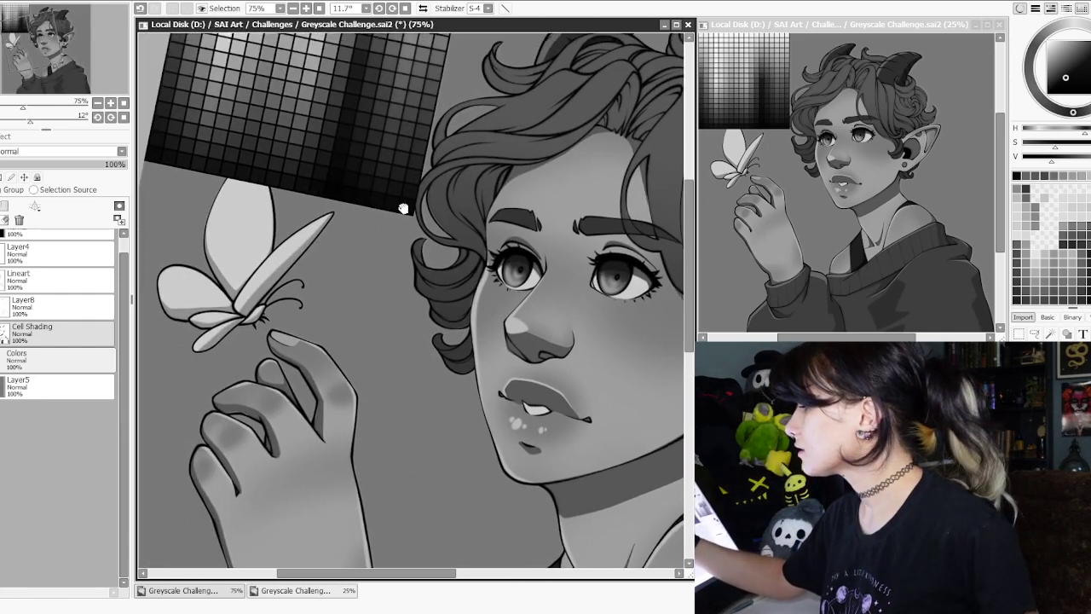
- Try to highlight the neck strap on the Cell Shading layer with a grey sampled from the value chart
{"action": "left_click_drag", "start_coordinate": [404, 204], "coordinate": [439, 455]}
{"action": "left_click_drag", "start_coordinate": [505, 420], "coordinate": [533, 391]}
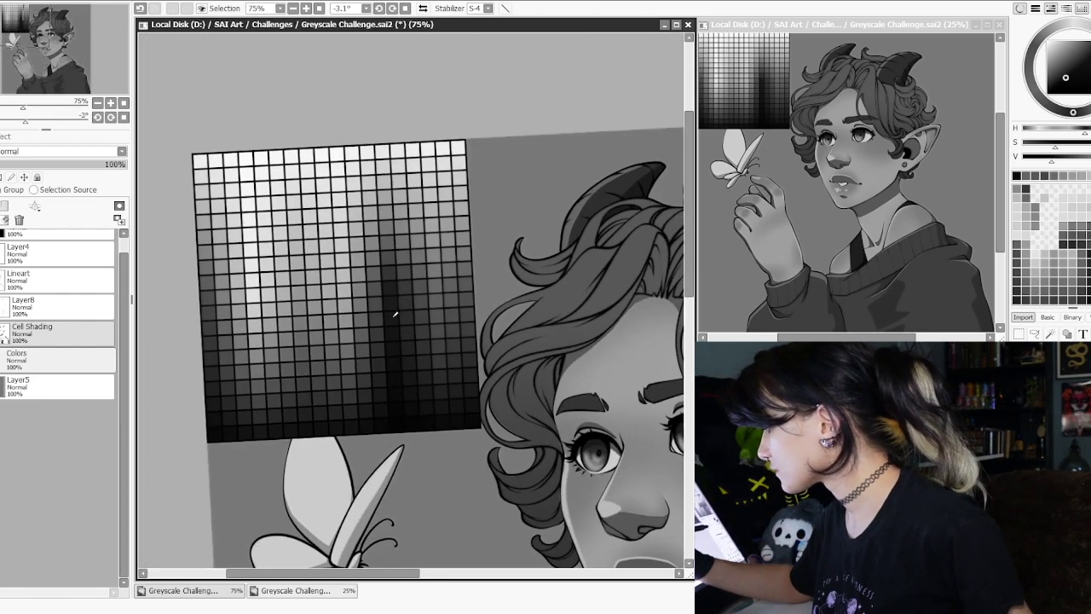
{"action": "left_click", "coordinate": [216, 382], "text": "alt"}
{"action": "left_click_drag", "start_coordinate": [596, 512], "coordinate": [376, 106]}
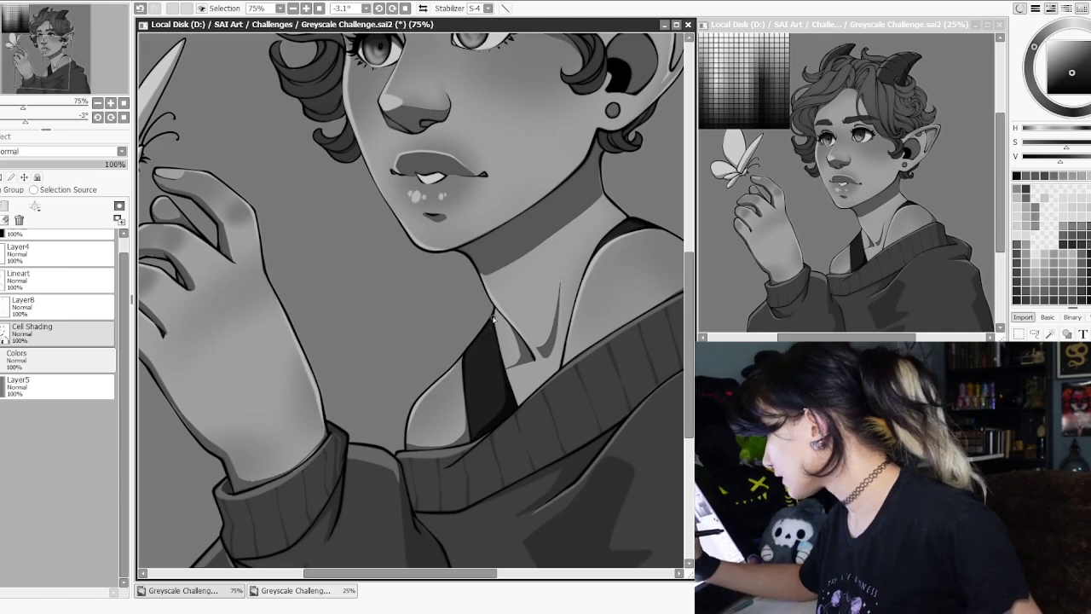
{"action": "left_click_drag", "start_coordinate": [490, 322], "coordinate": [498, 339]}
{"action": "key", "text": "ctrl+z"}
- Paint edge highlights on the black strap on Layer8 with a freshly sampled grey
{"action": "left_click_drag", "start_coordinate": [298, 299], "coordinate": [576, 547]}
{"action": "left_click", "coordinate": [51, 307]}
{"action": "left_click", "coordinate": [271, 151], "text": "alt"}
{"action": "left_click_drag", "start_coordinate": [592, 493], "coordinate": [368, 113]}
{"action": "left_click_drag", "start_coordinate": [558, 136], "coordinate": [341, 528]}
{"action": "mouse_move", "coordinate": [512, 331]}
{"action": "left_mouse_down"}
{"action": "mouse_move", "coordinate": [497, 339]}
{"action": "mouse_move", "coordinate": [512, 326]}
{"action": "left_mouse_up"}
{"action": "left_click_drag", "start_coordinate": [494, 285], "coordinate": [538, 279]}
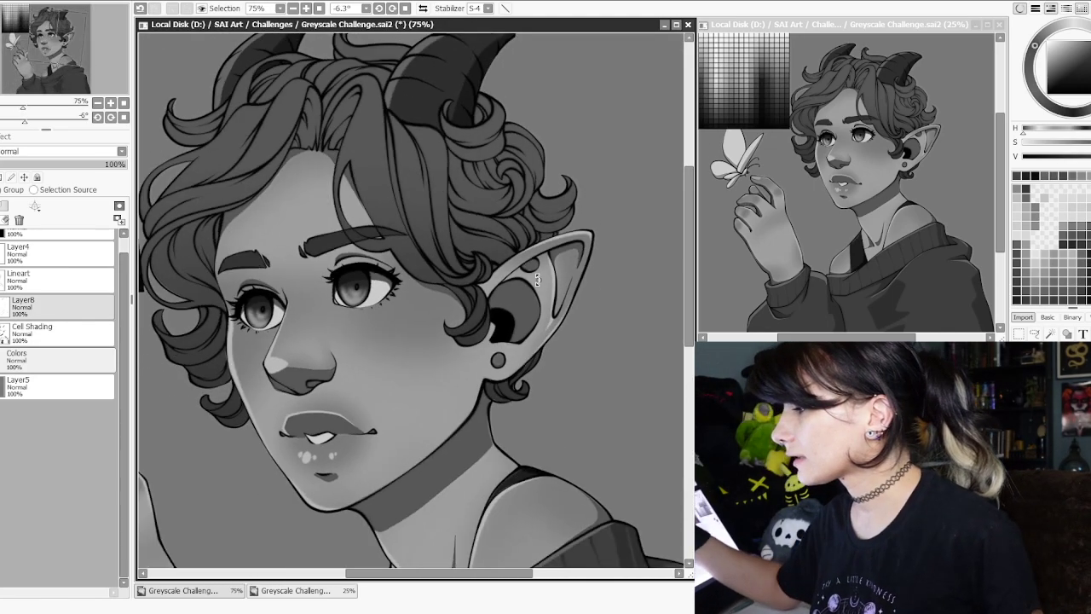
- Add a new layer above Lineart and paint small bright glints in both eyes with a light grey from the value chart
{"action": "left_click", "coordinate": [41, 280]}
{"action": "key", "text": "ctrl+shift+n"}
{"action": "left_click_drag", "start_coordinate": [187, 237], "coordinate": [430, 175]}
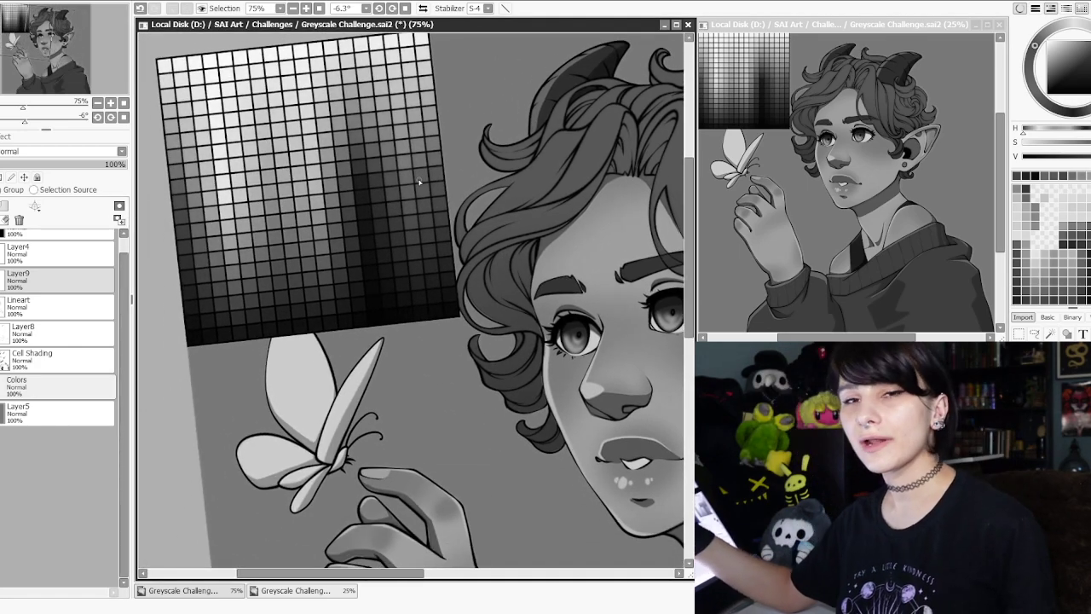
{"action": "left_click_drag", "start_coordinate": [482, 250], "coordinate": [493, 297]}
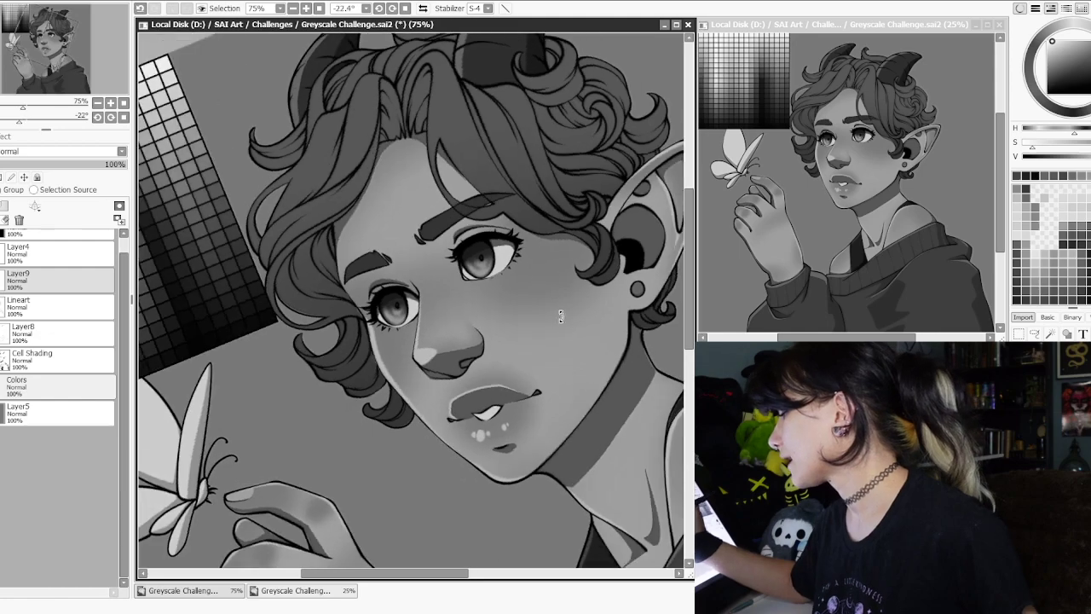
{"action": "scroll", "coordinate": [483, 251], "scroll_direction": "up", "scroll_amount": 1}
{"action": "mouse_move", "coordinate": [473, 263]}
{"action": "left_mouse_down"}
{"action": "mouse_move", "coordinate": [469, 273]}
{"action": "mouse_move", "coordinate": [479, 263]}
{"action": "left_mouse_up"}
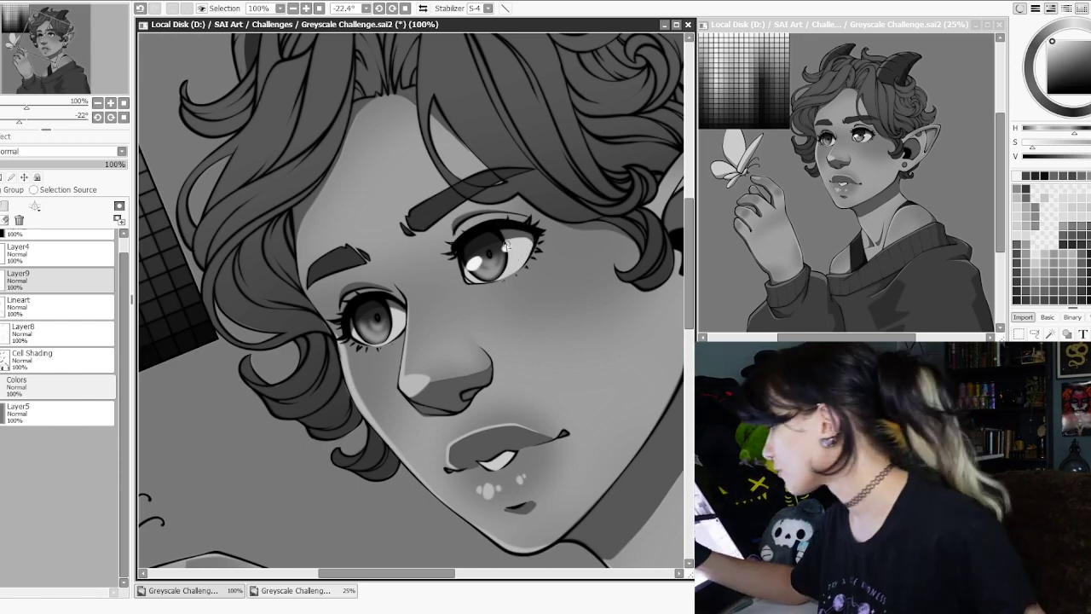
{"action": "scroll", "coordinate": [499, 255], "scroll_direction": "down", "scroll_amount": 3}
{"action": "left_click_drag", "start_coordinate": [597, 310], "coordinate": [529, 319]}
{"action": "left_click_drag", "start_coordinate": [545, 314], "coordinate": [570, 266]}
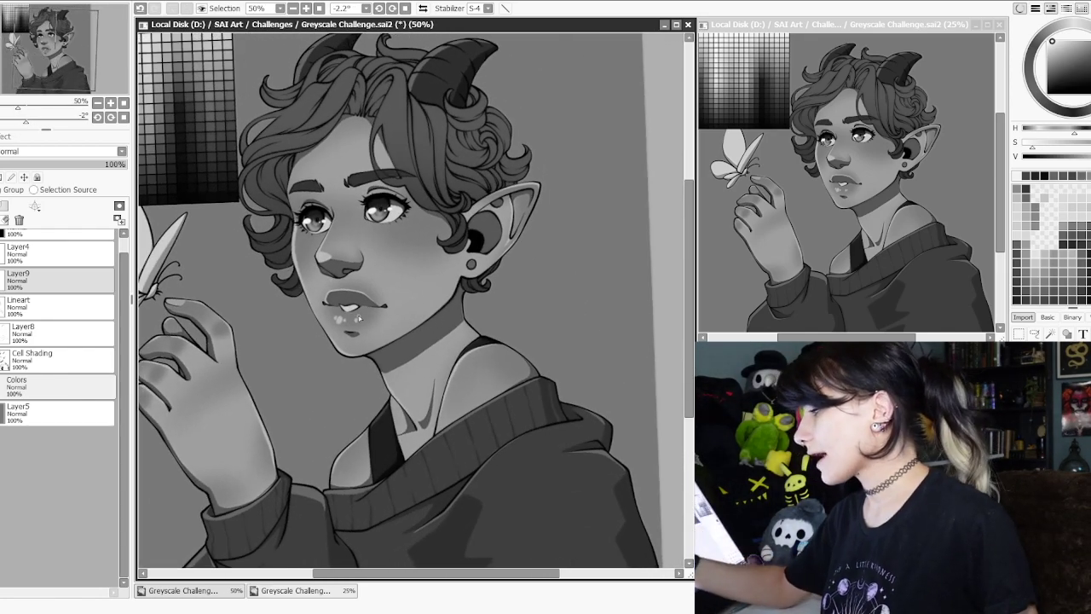
- Highlight the round earlobe stud on the Lineart layer with a light grey sampled from the value chart, undoing one stroke
{"action": "left_click", "coordinate": [73, 316]}
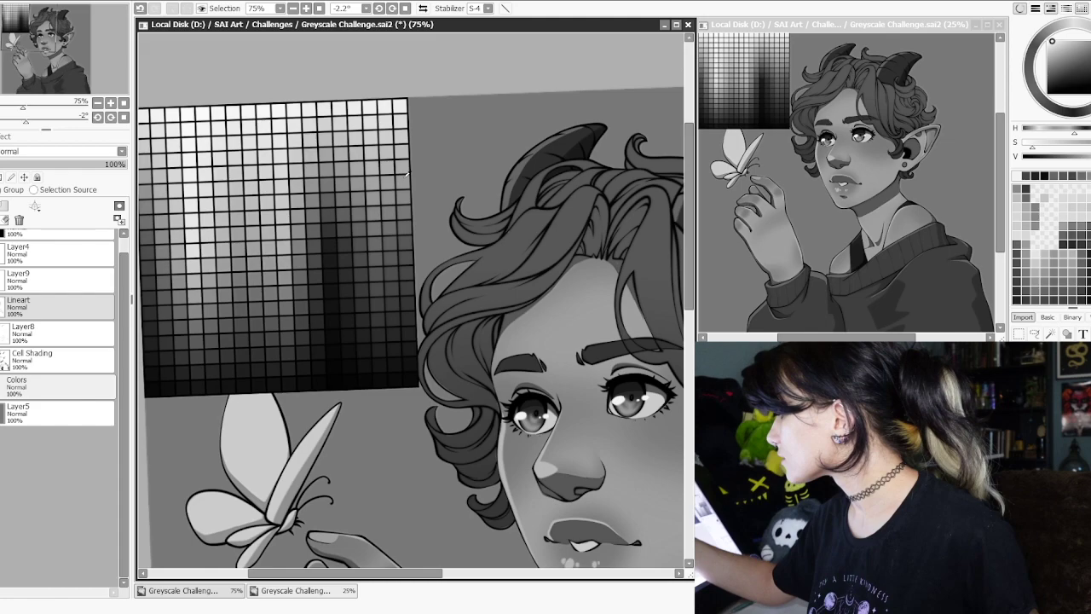
{"action": "right_click", "coordinate": [404, 200]}
{"action": "left_click_drag", "start_coordinate": [562, 317], "coordinate": [319, 353]}
{"action": "left_click_drag", "start_coordinate": [368, 365], "coordinate": [417, 222]}
{"action": "left_click_drag", "start_coordinate": [520, 421], "coordinate": [429, 283]}
{"action": "scroll", "coordinate": [430, 280], "scroll_direction": "up", "scroll_amount": 2}
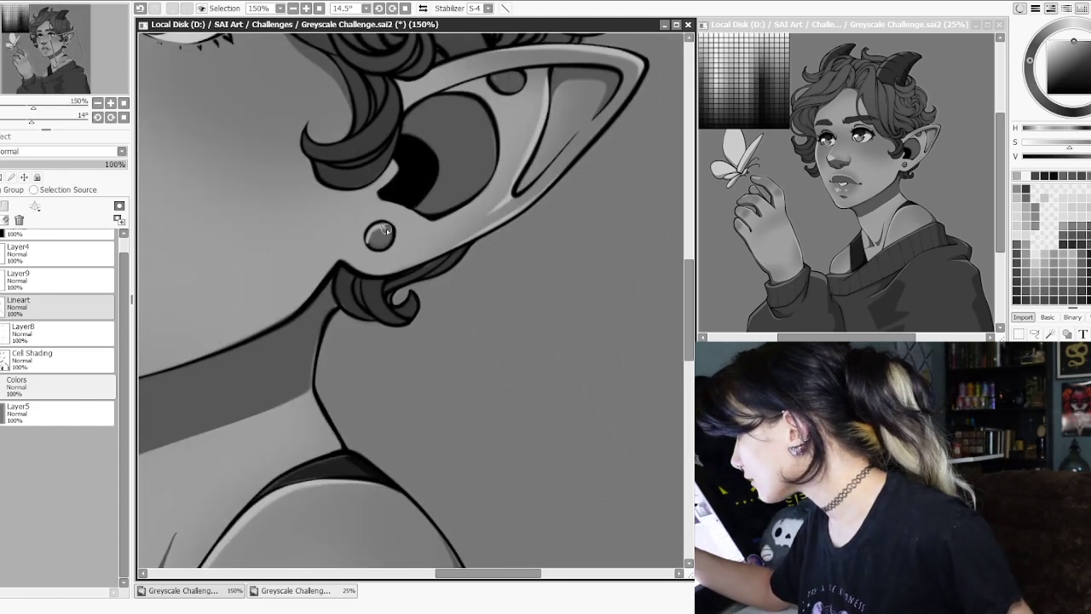
{"action": "key", "text": "ctrl+z"}
- Rename the layer above Lineart as Glitter
{"action": "left_click", "coordinate": [60, 333]}
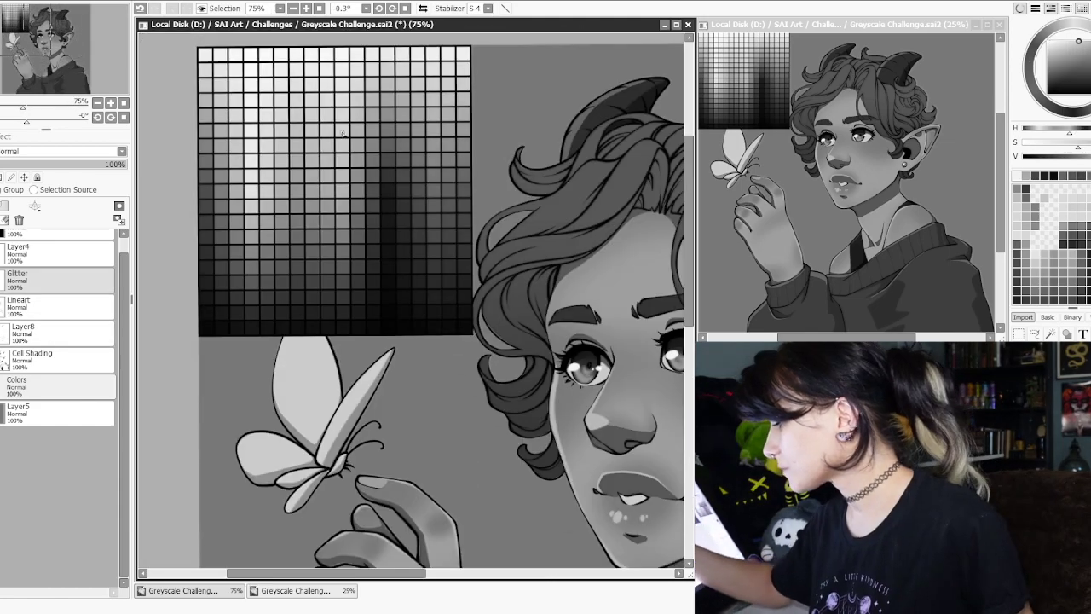
{"action": "left_click_drag", "start_coordinate": [284, 453], "coordinate": [316, 366]}
{"action": "left_click_drag", "start_coordinate": [426, 213], "coordinate": [477, 247]}
- Paint highlights along the butterfly's rounded lower wing on Layer8 with a very light grey sampled from the value chart
{"action": "left_click", "coordinate": [60, 334]}
{"action": "left_click_drag", "start_coordinate": [392, 123], "coordinate": [345, 374]}
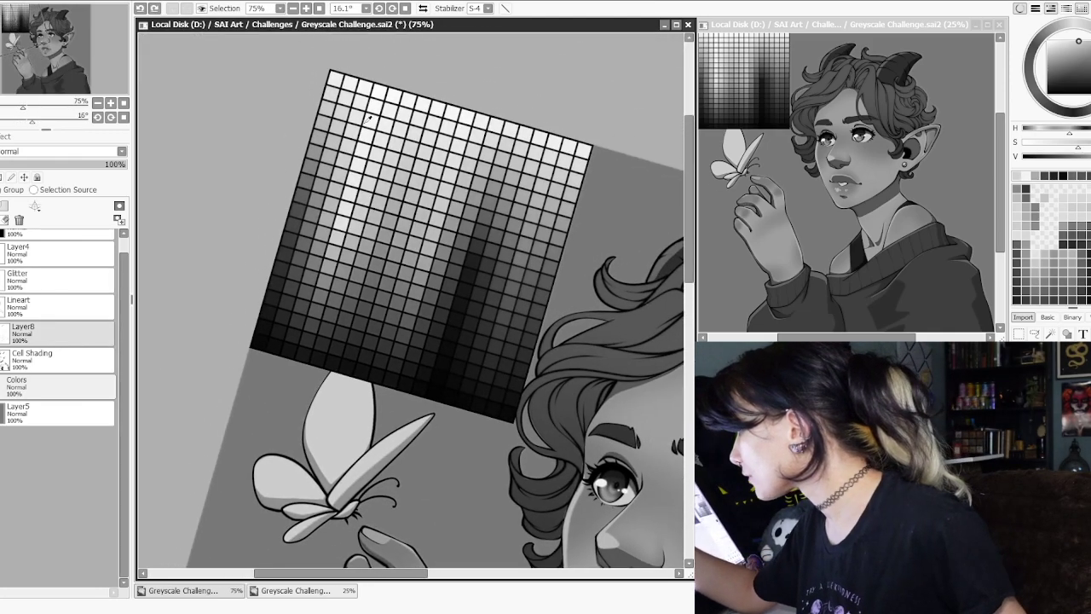
{"action": "left_click", "coordinate": [367, 133], "text": "alt"}
{"action": "left_click_drag", "start_coordinate": [390, 464], "coordinate": [519, 424]}
{"action": "left_click_drag", "start_coordinate": [524, 419], "coordinate": [462, 224]}
{"action": "left_click_drag", "start_coordinate": [426, 428], "coordinate": [461, 419]}
{"action": "scroll", "coordinate": [426, 341], "scroll_direction": "up", "scroll_amount": 1}
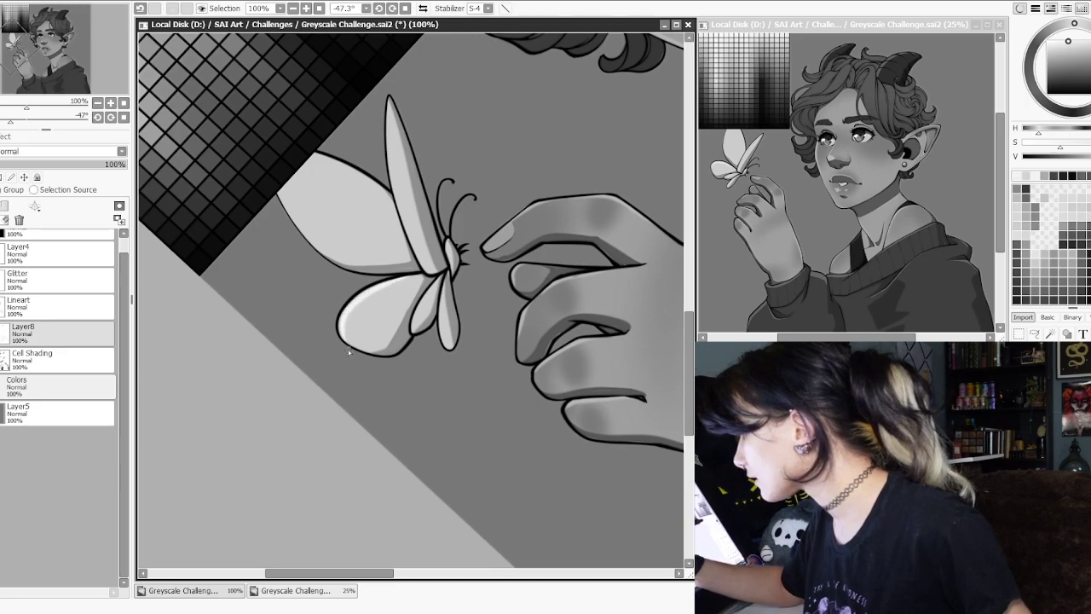